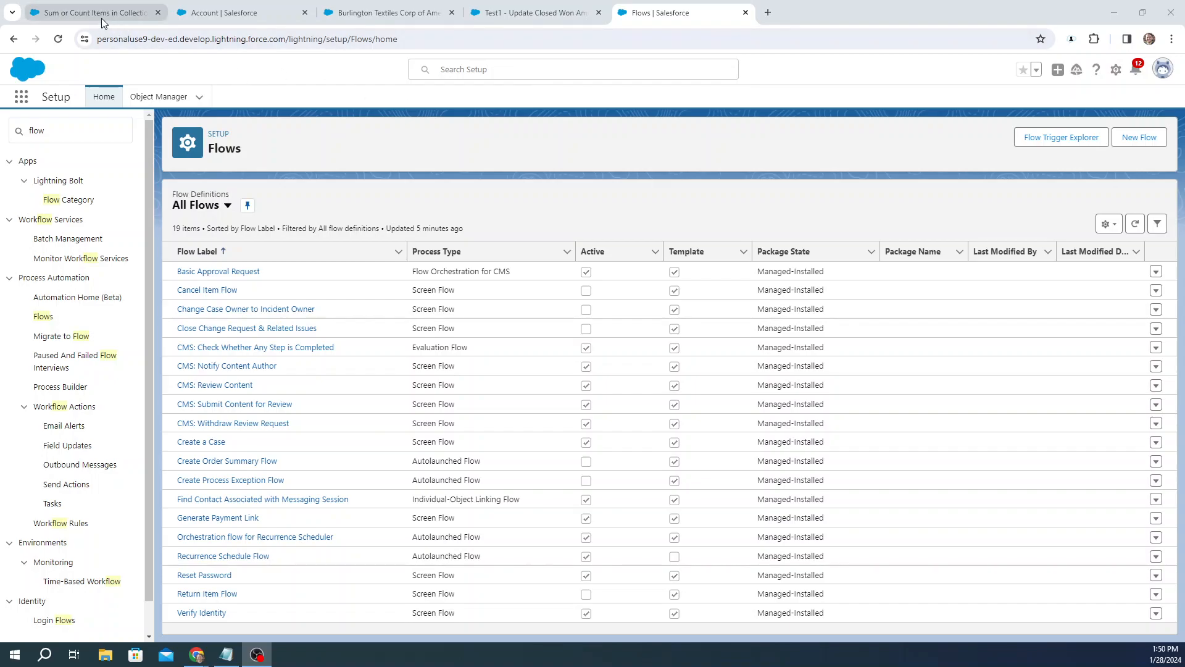
Step: Examine the Spring '24 release note on summing or counting collection items with the Transform element
{"action": "mouse_move", "coordinate": [101, 18]}
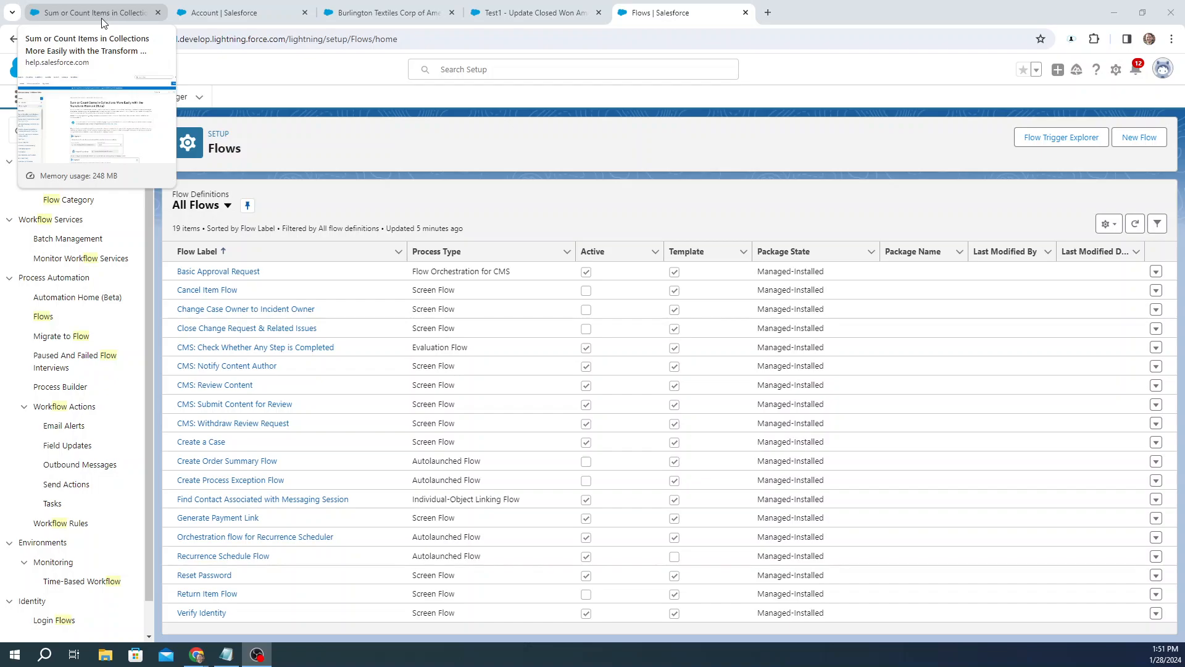
{"action": "left_click", "coordinate": [102, 17]}
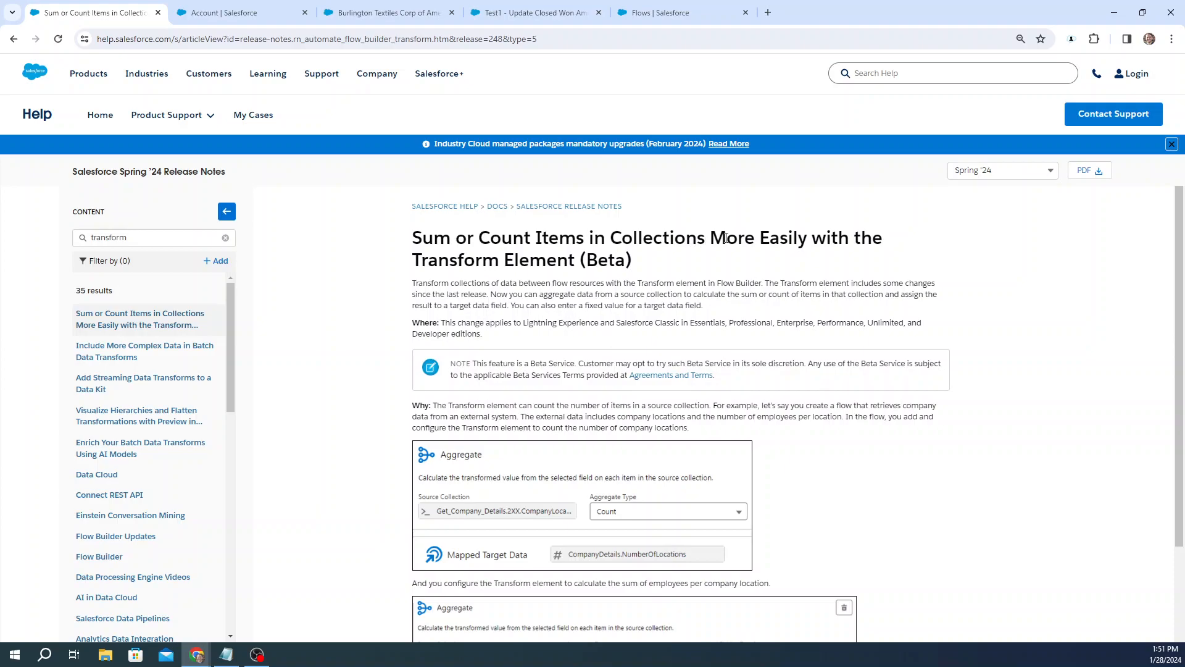
{"action": "left_click_drag", "start_coordinate": [682, 269], "coordinate": [393, 245]}
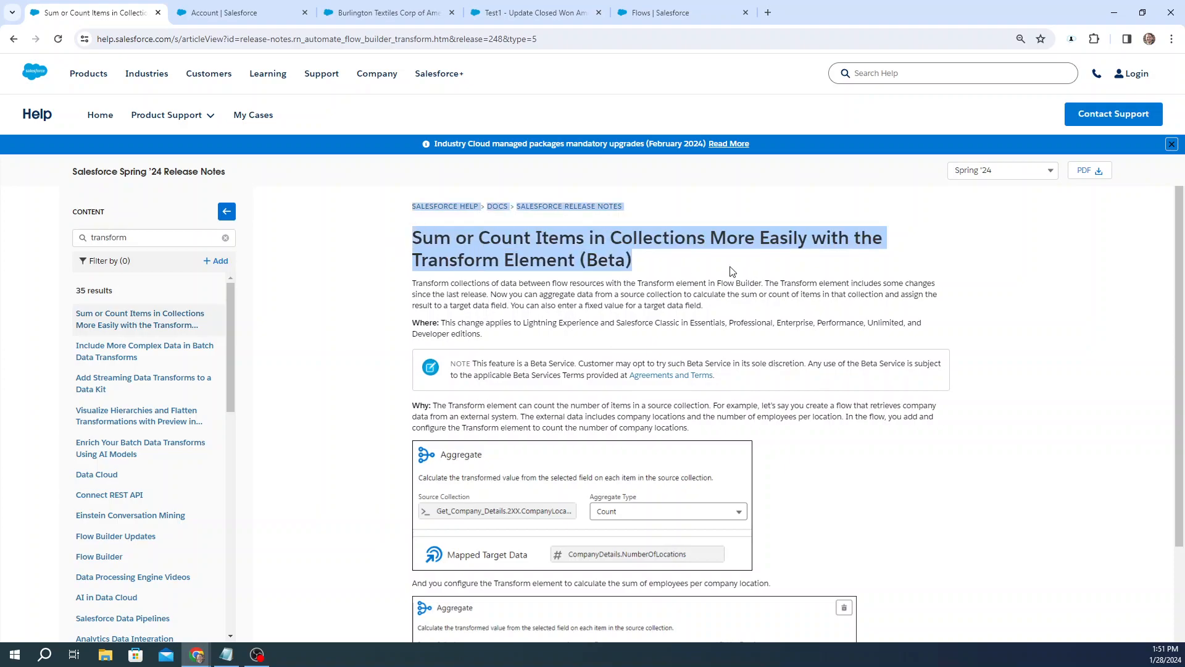
{"action": "left_click", "coordinate": [931, 267]}
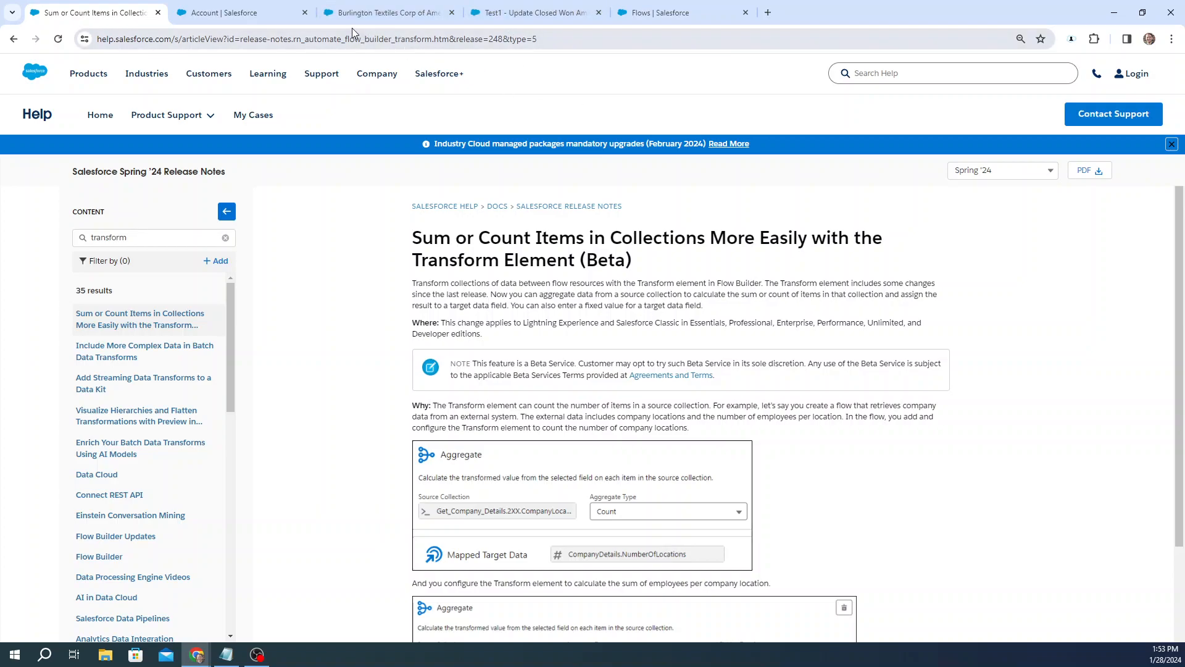
Step: Review the data type and currency options of the Account field Closed Won Opportunity Amount
{"action": "left_click", "coordinate": [259, 17]}
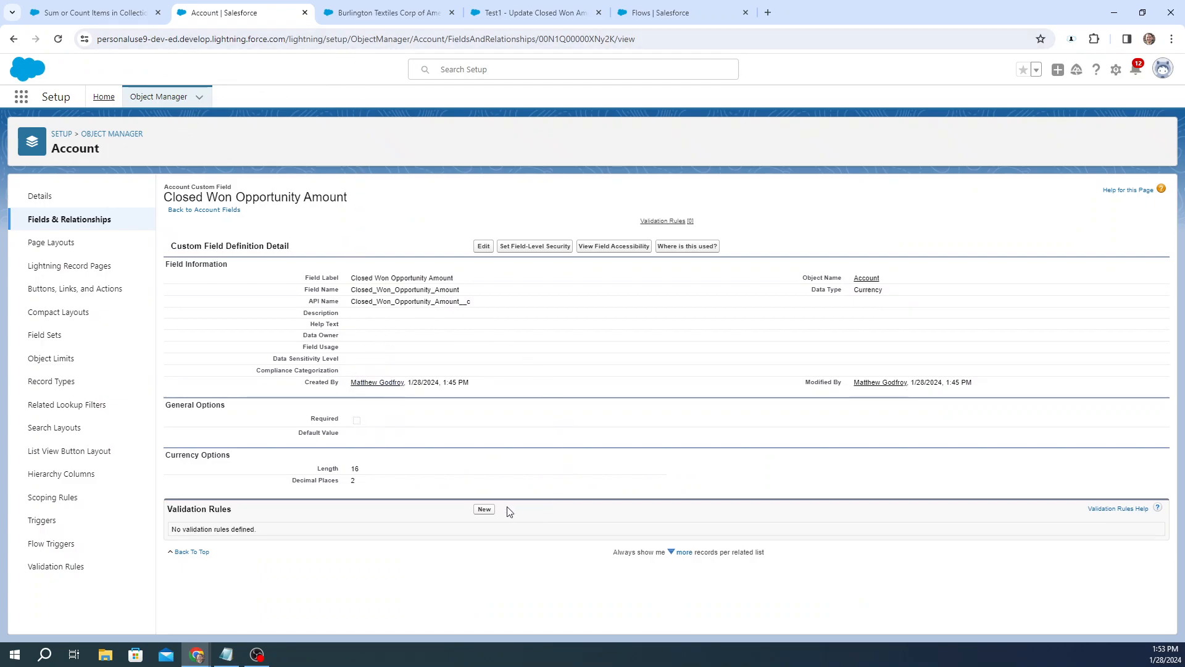
{"action": "left_click_drag", "start_coordinate": [914, 291], "coordinate": [855, 296]}
{"action": "left_click", "coordinate": [891, 288]}
{"action": "left_click_drag", "start_coordinate": [317, 468], "coordinate": [338, 489]}
{"action": "left_click", "coordinate": [644, 389]}
Step: Create a new Record-Triggered Flow from the Flows setup page
{"action": "left_click", "coordinate": [660, 15]}
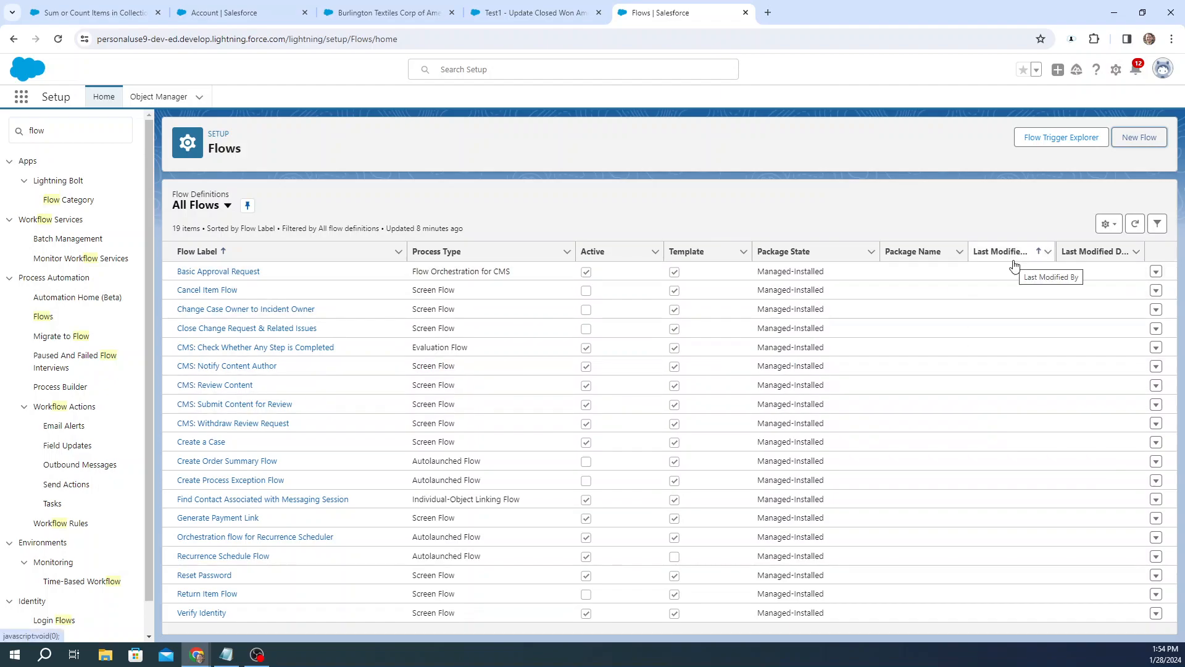
{"action": "left_click", "coordinate": [1141, 139]}
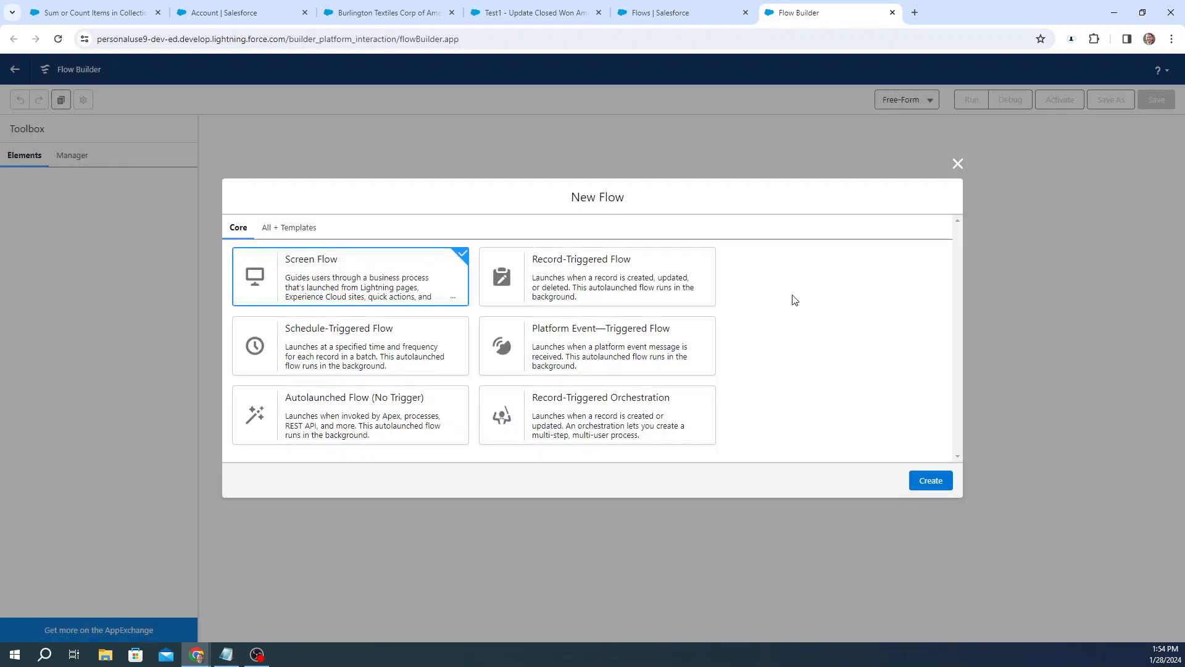
{"action": "left_click", "coordinate": [642, 293]}
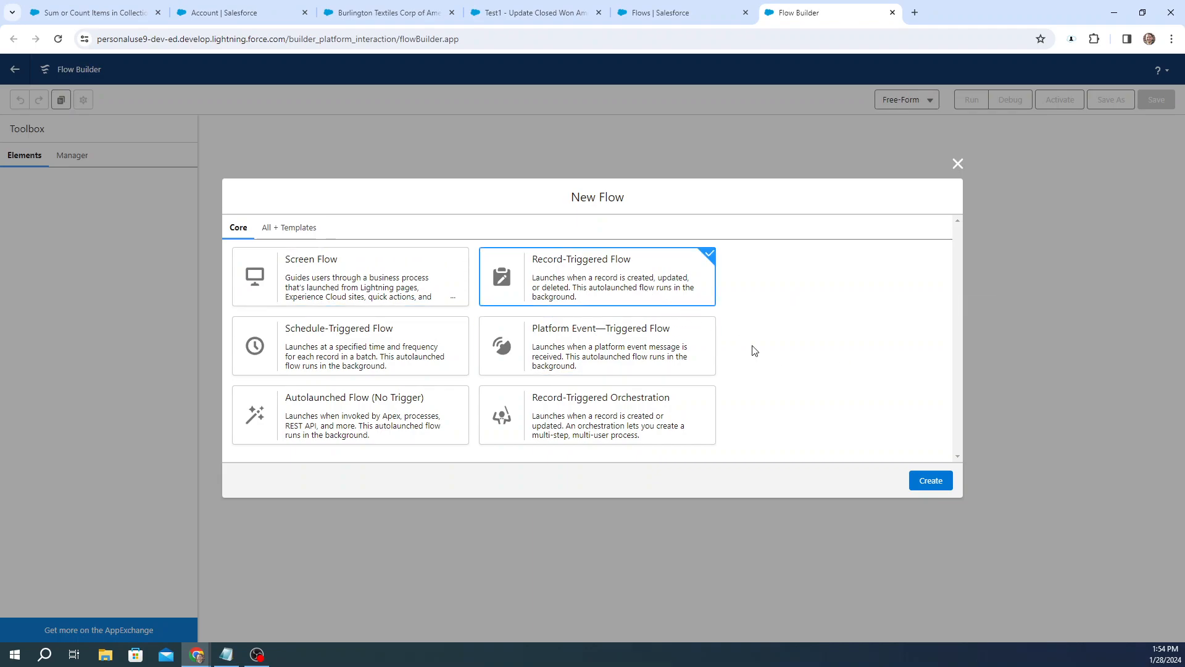
{"action": "left_click", "coordinate": [931, 480]}
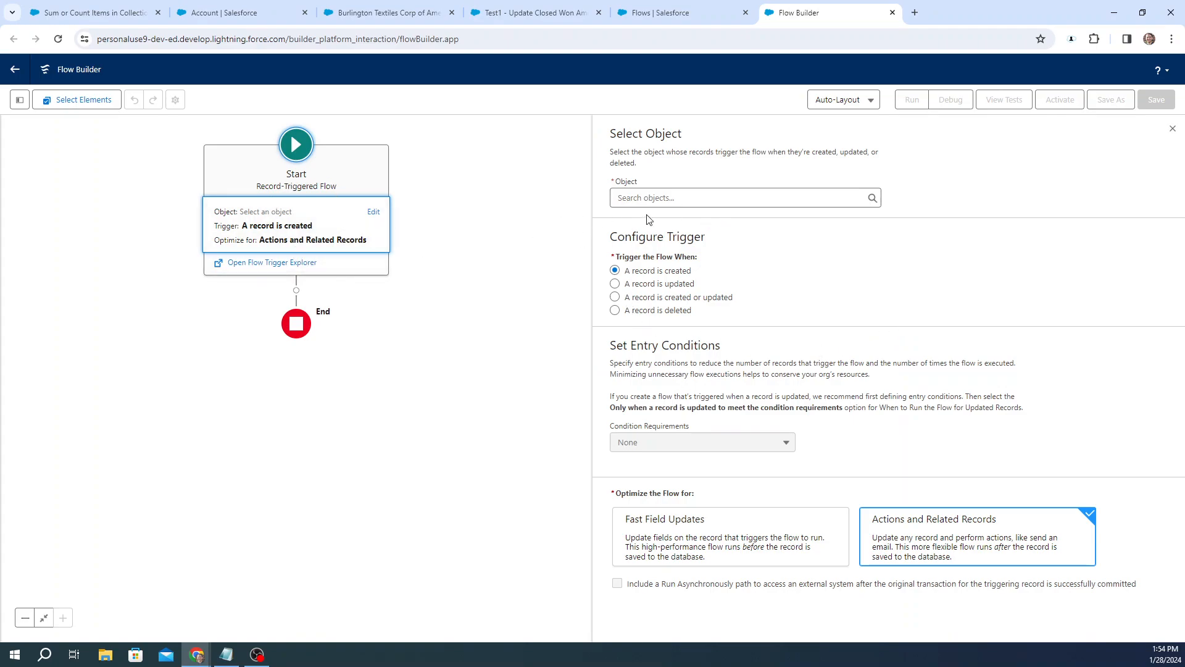
Step: Set Opportunity as the triggering object and have the flow start when a record is updated
{"action": "left_click", "coordinate": [682, 198]}
{"action": "type", "text": "oppor"}
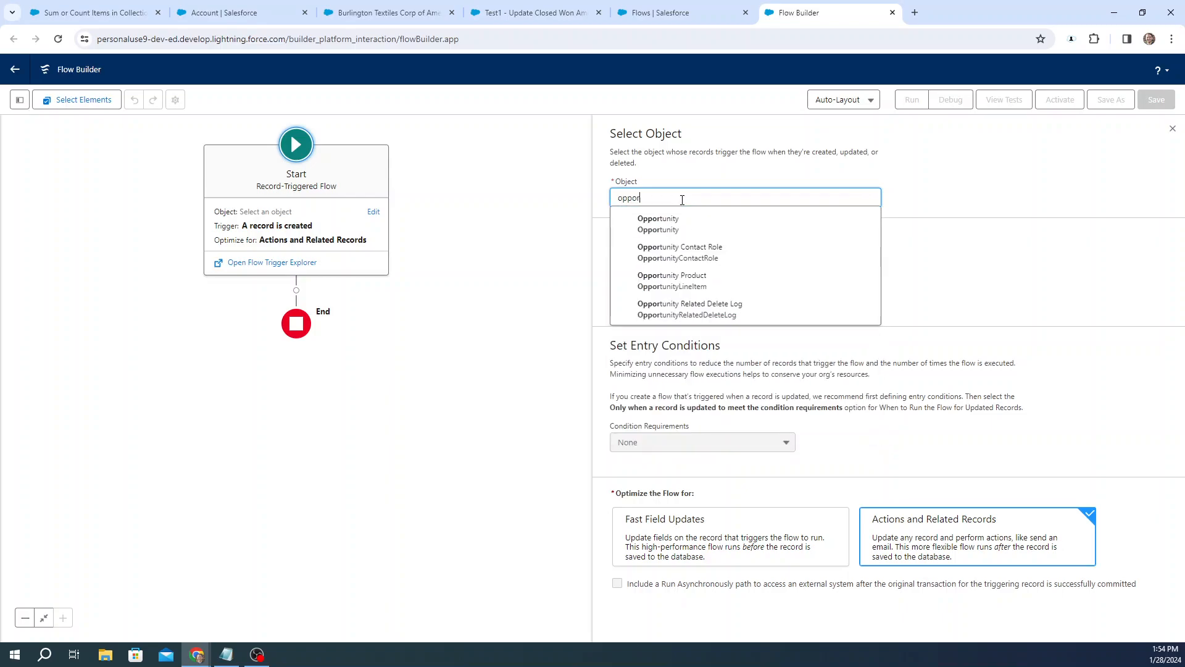
{"action": "left_click", "coordinate": [673, 226]}
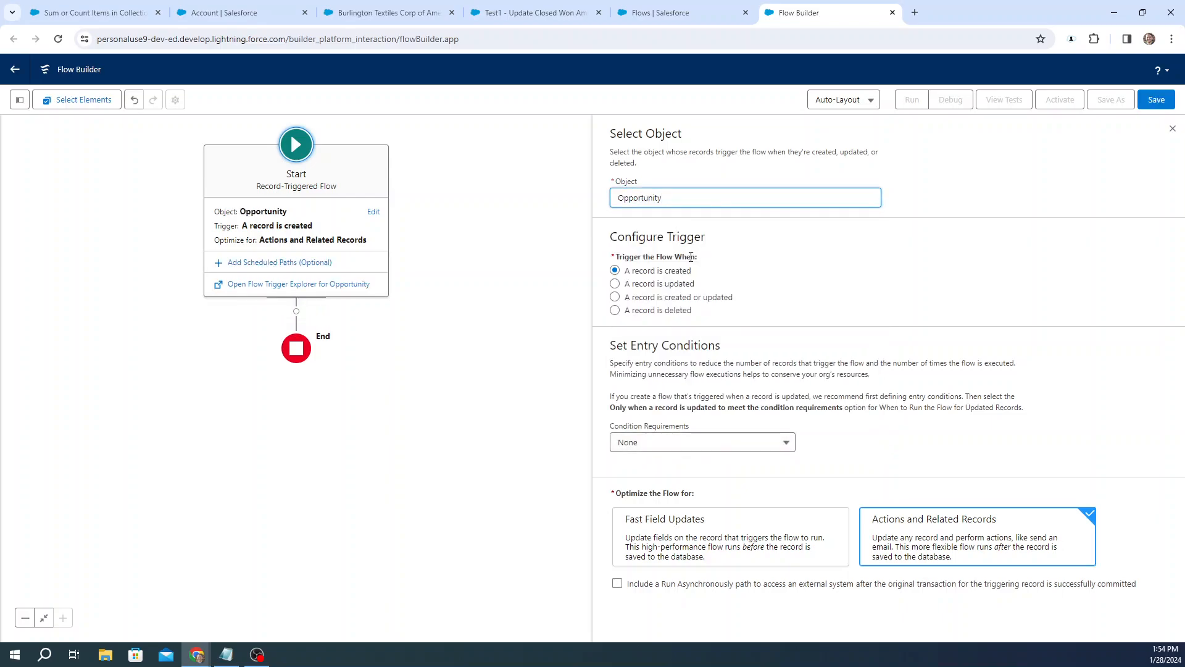
{"action": "left_click", "coordinate": [684, 285]}
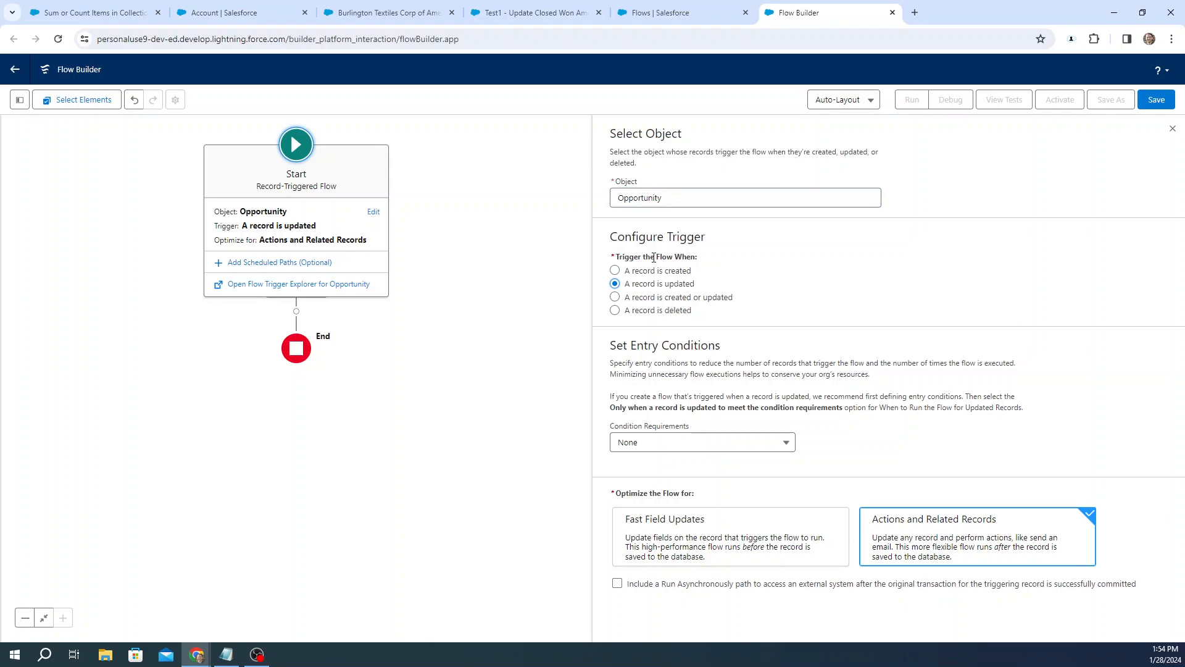
Step: Require all entry conditions to be met (AND) and define the condition StageName Equals Closed Won
{"action": "left_click", "coordinate": [731, 451]}
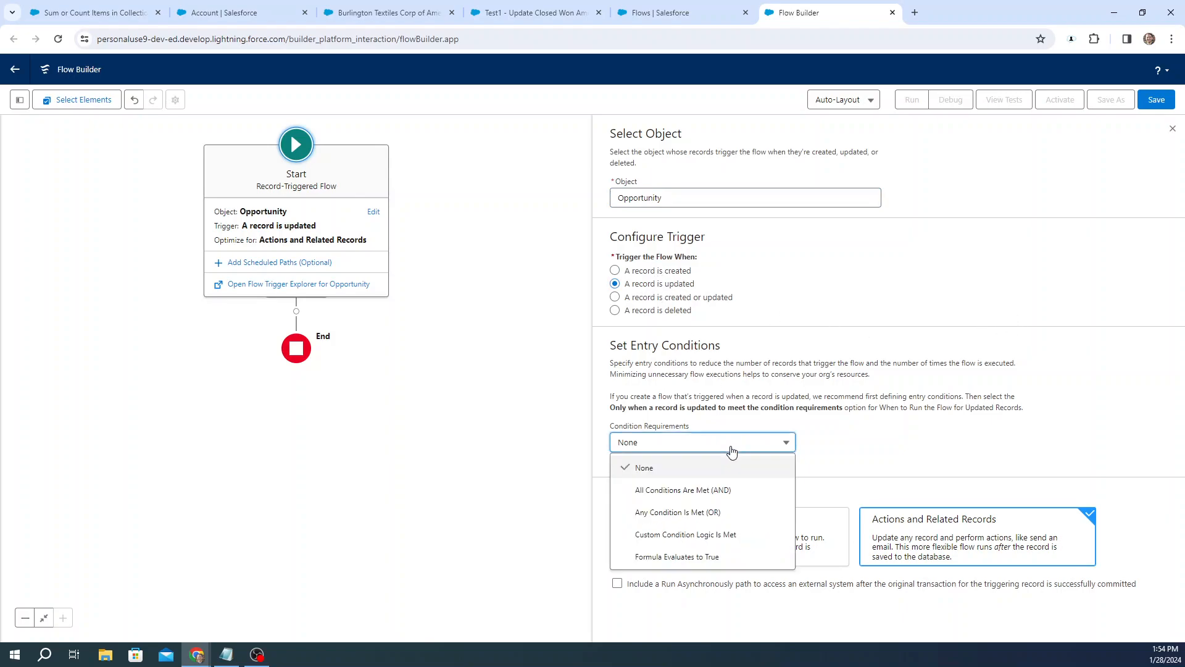
{"action": "left_click", "coordinate": [727, 488]}
{"action": "left_click", "coordinate": [721, 490]}
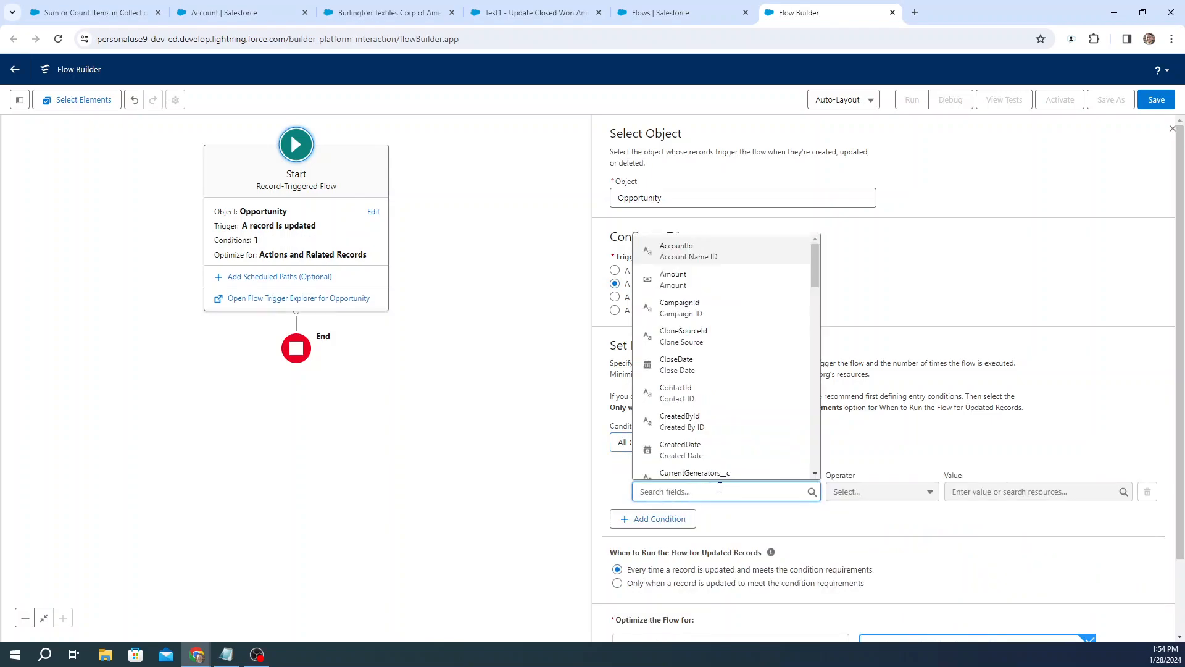
{"action": "type", "text": "Stage"}
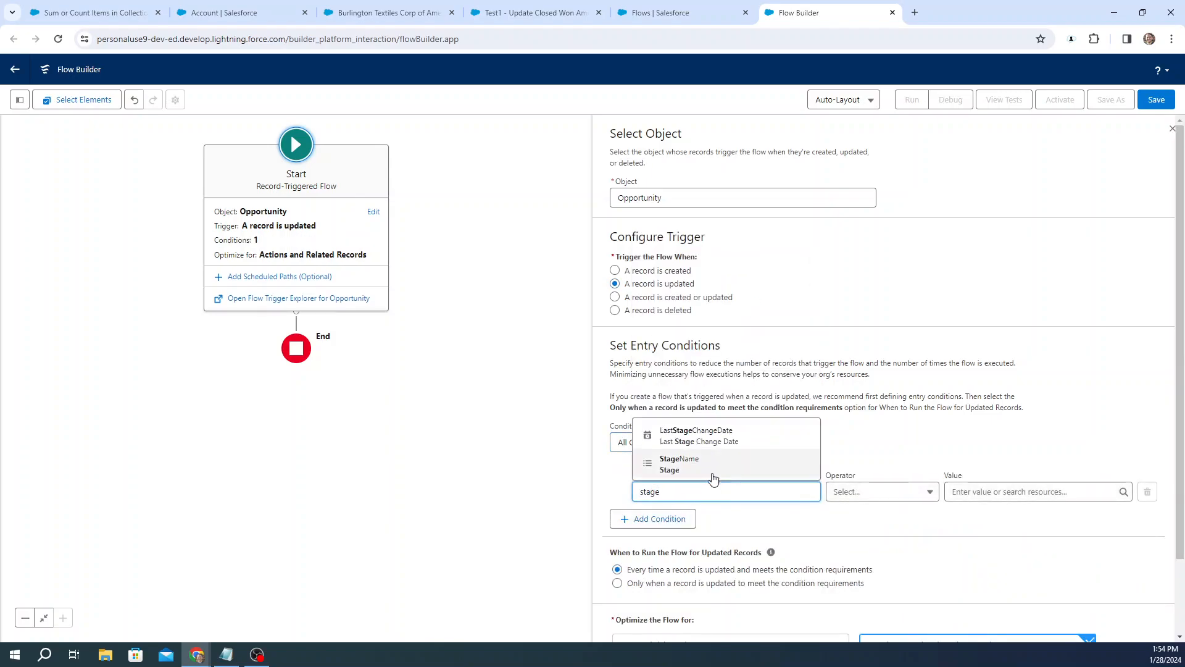
{"action": "left_click", "coordinate": [711, 469]}
{"action": "left_click", "coordinate": [990, 492]}
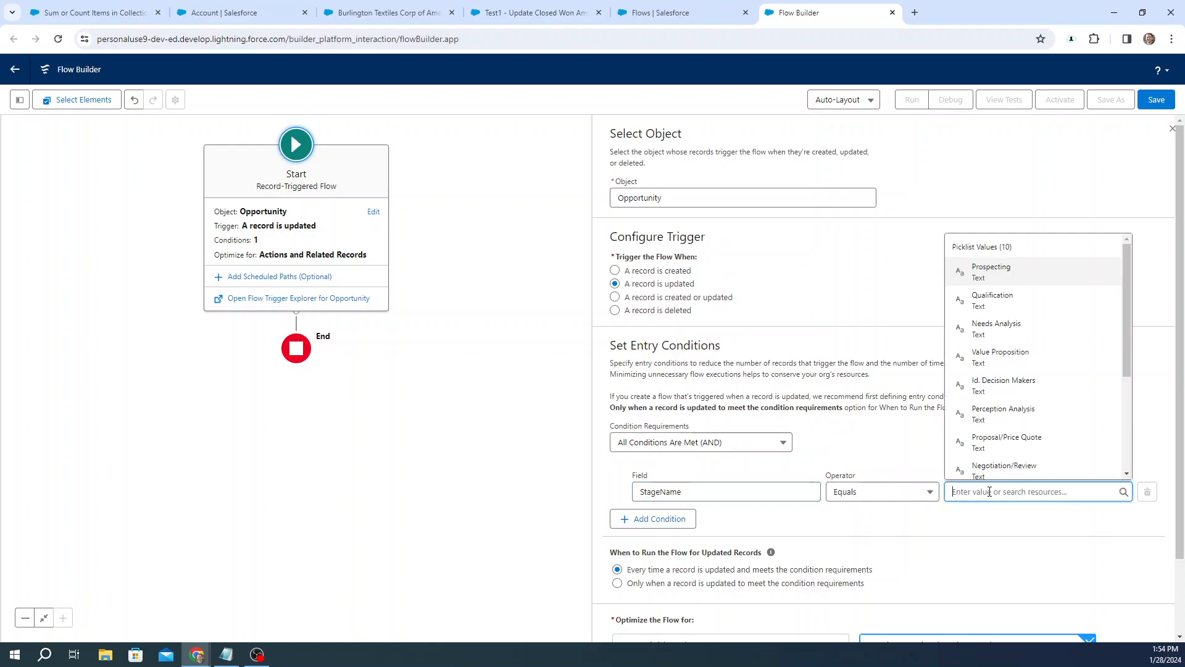
{"action": "scroll", "coordinate": [1085, 410], "scroll_direction": "down", "scroll_amount": 3}
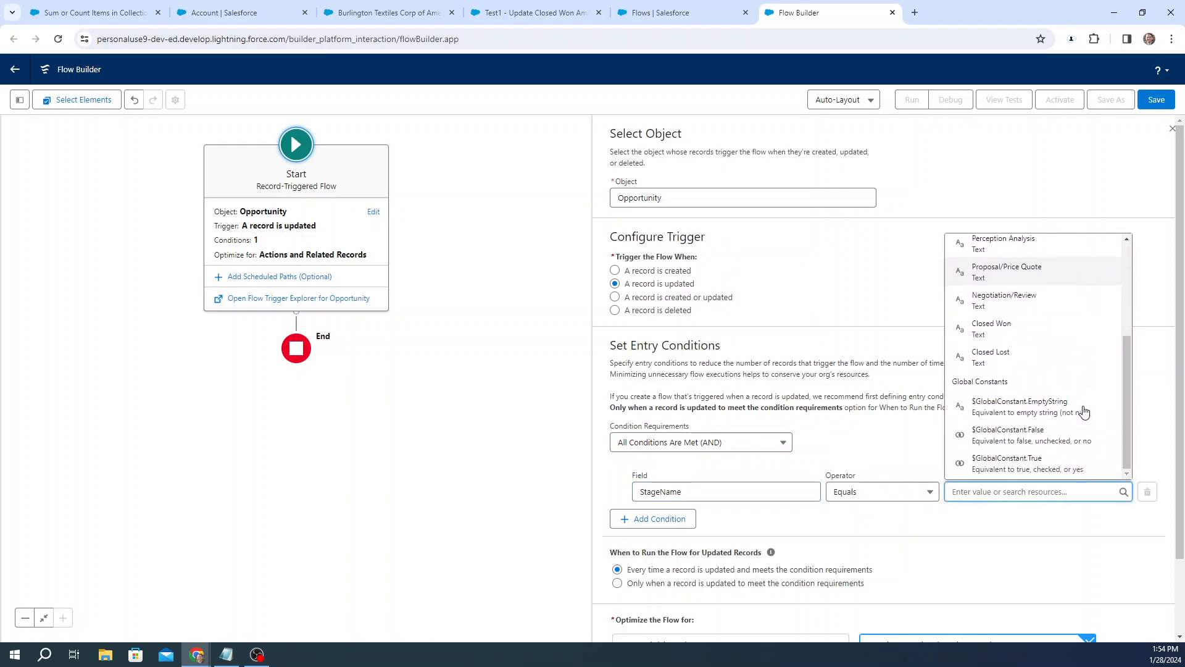
{"action": "left_click", "coordinate": [1018, 340]}
Step: Run the flow only when a record is updated to meet the condition requirements, and close the start settings
{"action": "scroll", "coordinate": [947, 397], "scroll_direction": "down", "scroll_amount": 2}
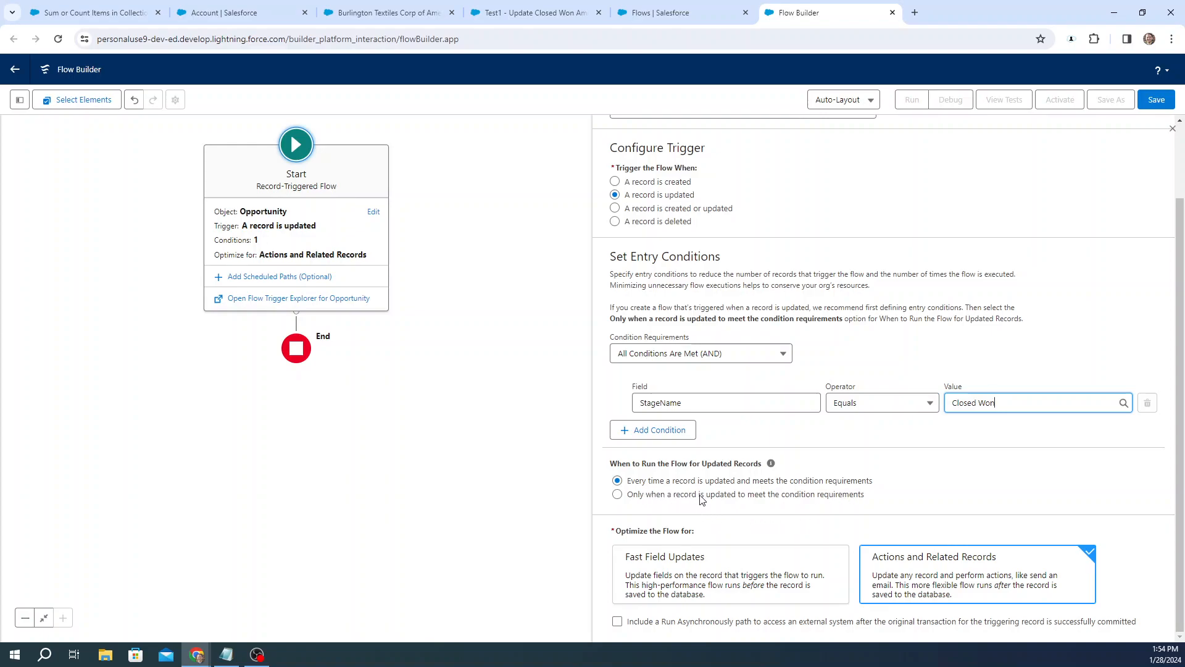
{"action": "left_click", "coordinate": [812, 495]}
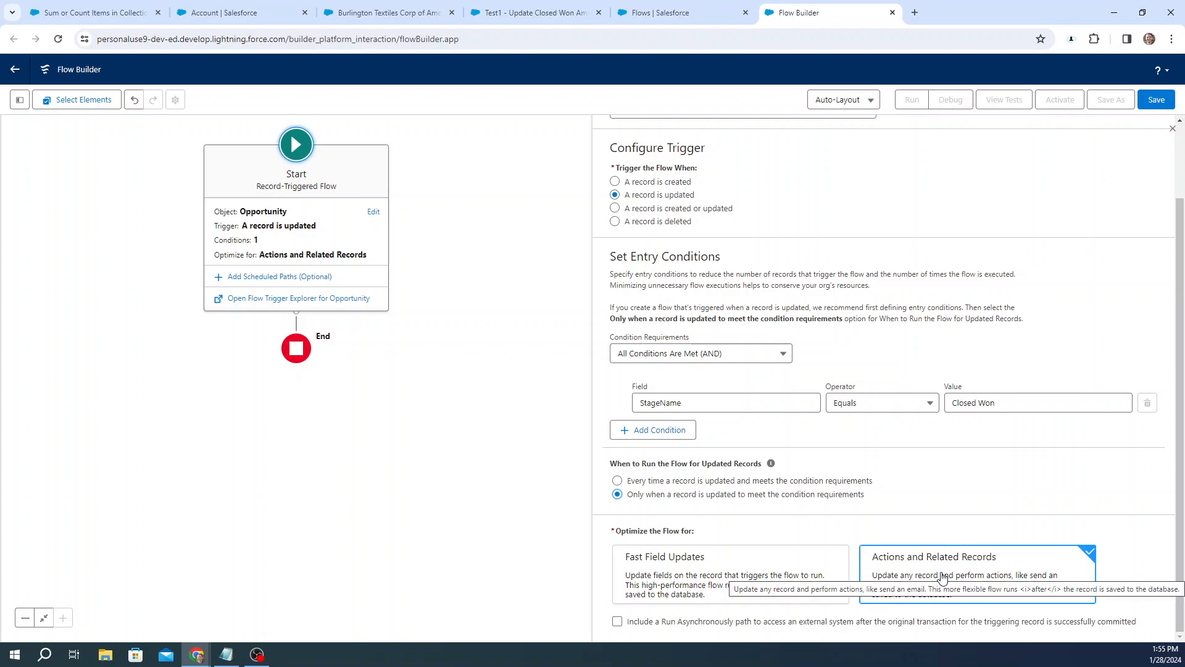
{"action": "left_click", "coordinate": [1172, 129]}
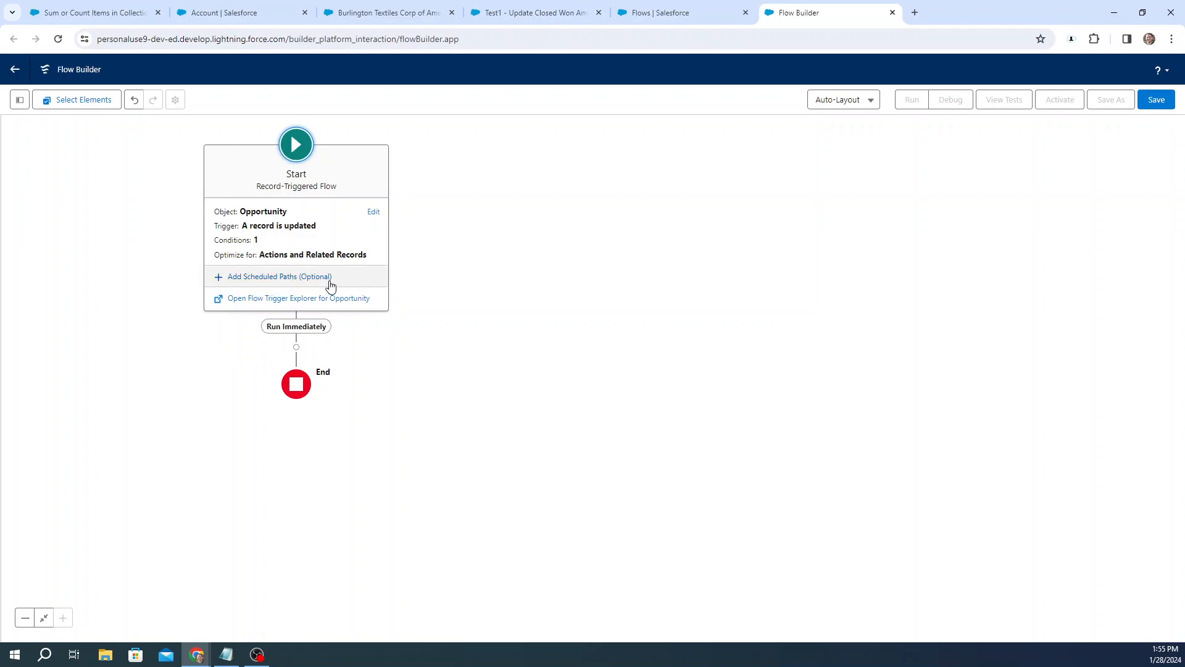
Step: Add a Get Records element on the Run Immediately path, labelled Get Related Closed Won Opps, with Opportunity as its object
{"action": "left_click", "coordinate": [296, 347]}
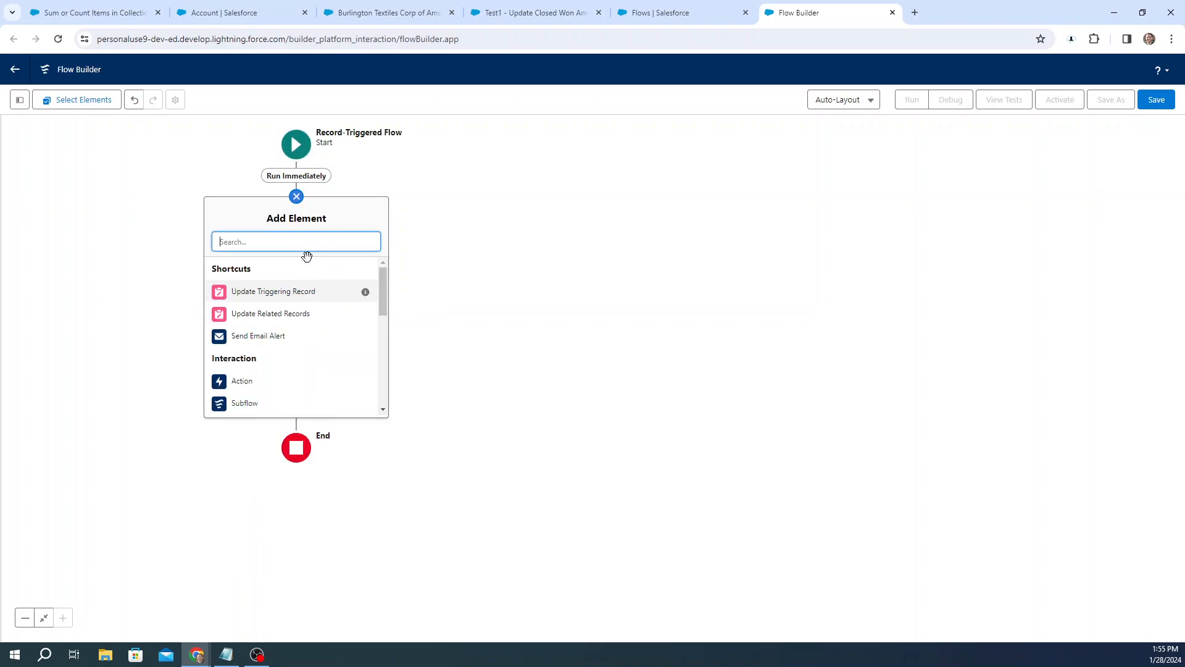
{"action": "type", "text": "get"}
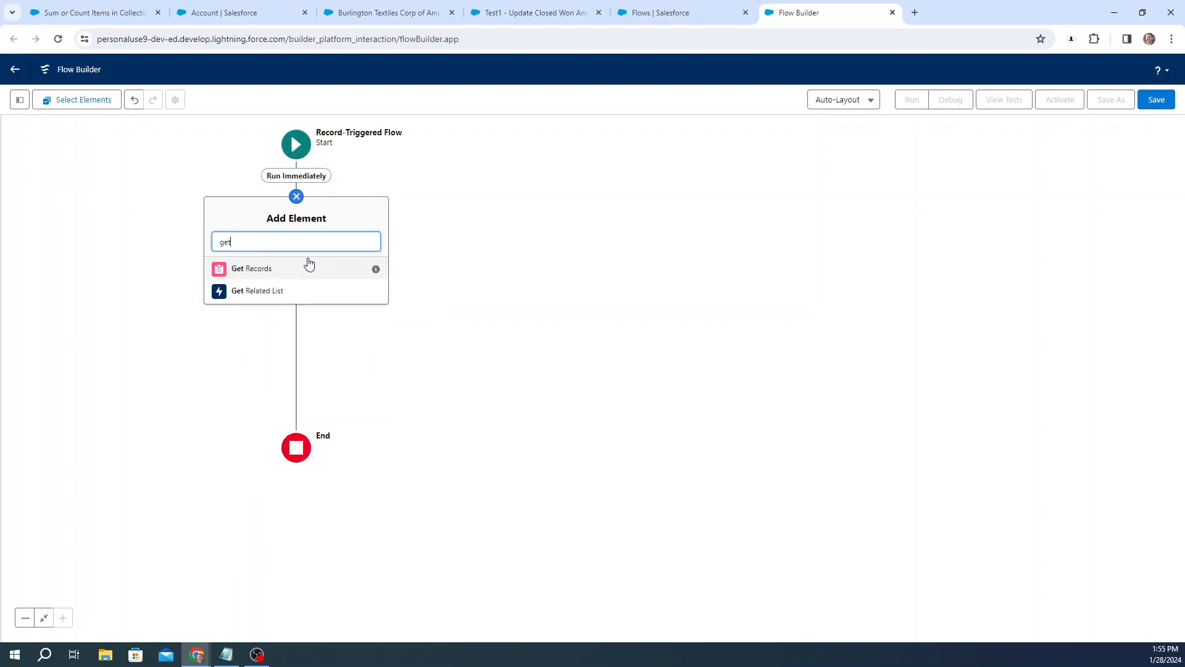
{"action": "left_click", "coordinate": [296, 268]}
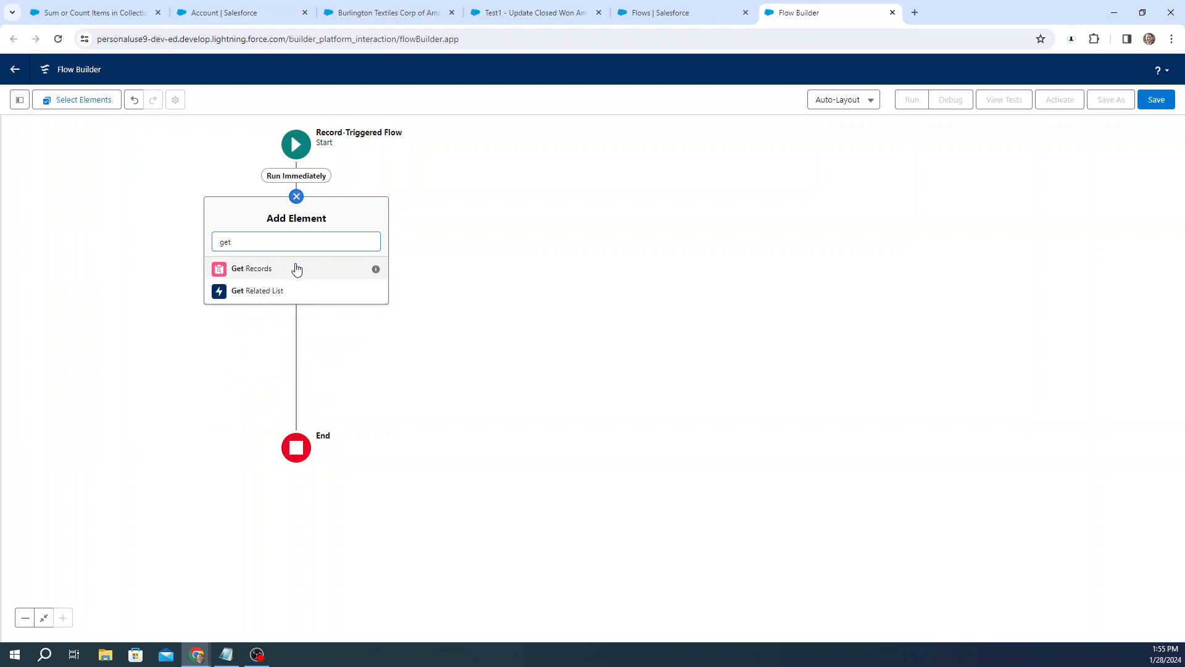
{"action": "left_click", "coordinate": [777, 173]}
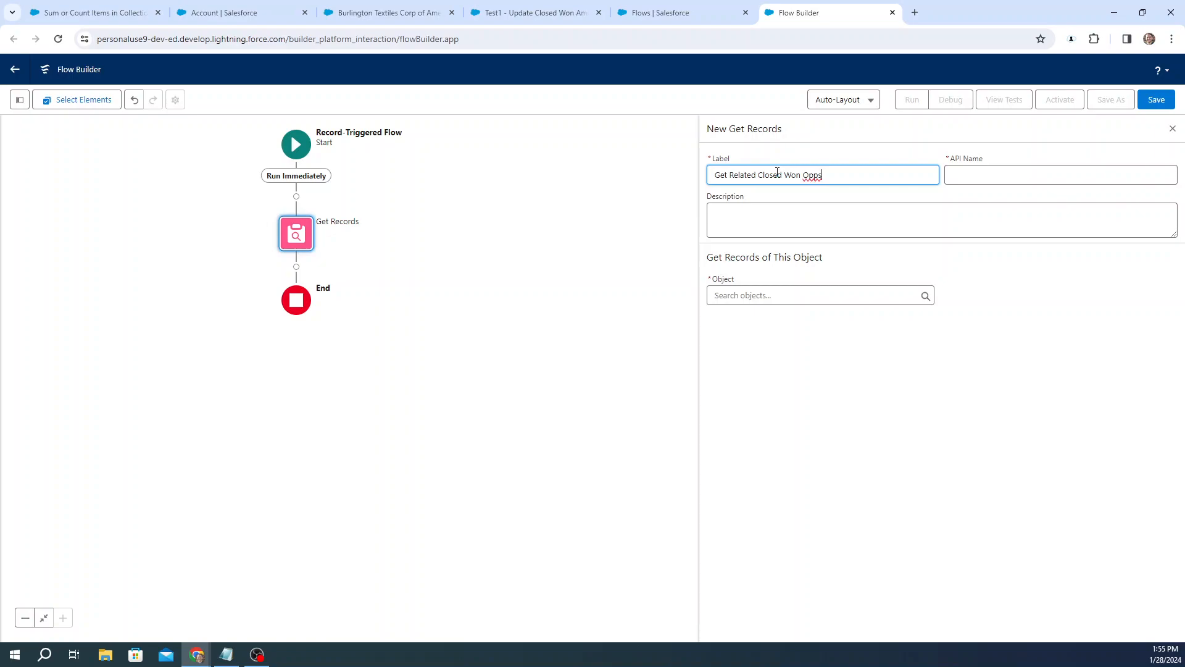
{"action": "key", "text": "Tab"}
{"action": "left_click", "coordinate": [787, 290]}
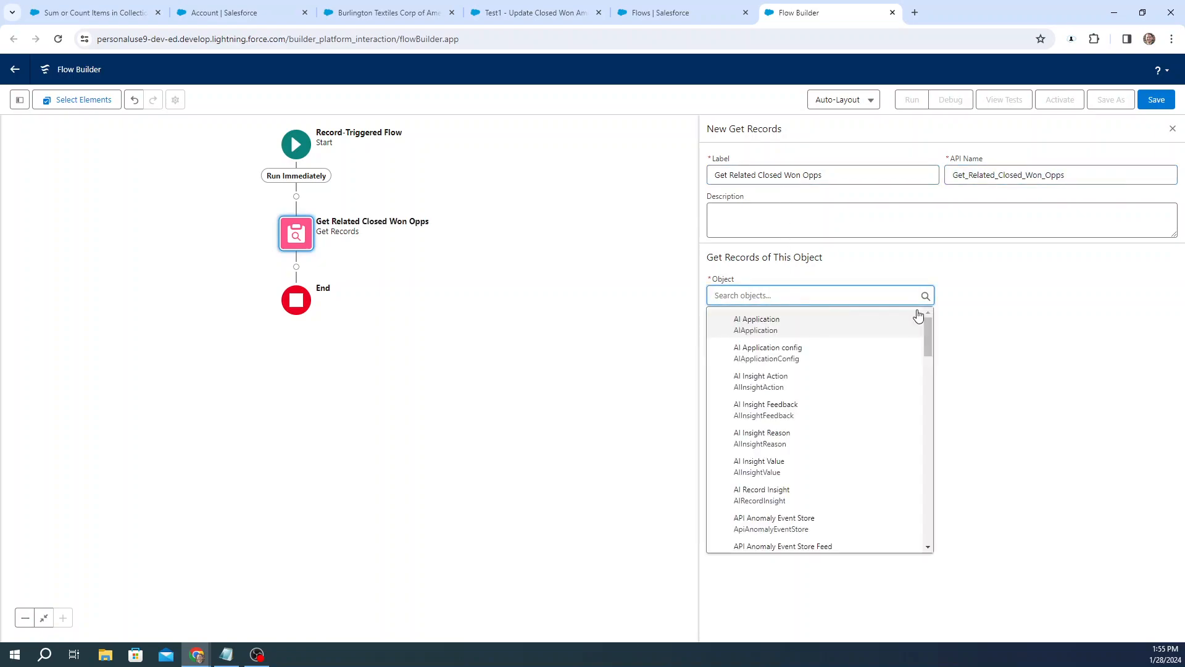
{"action": "type", "text": "opp"}
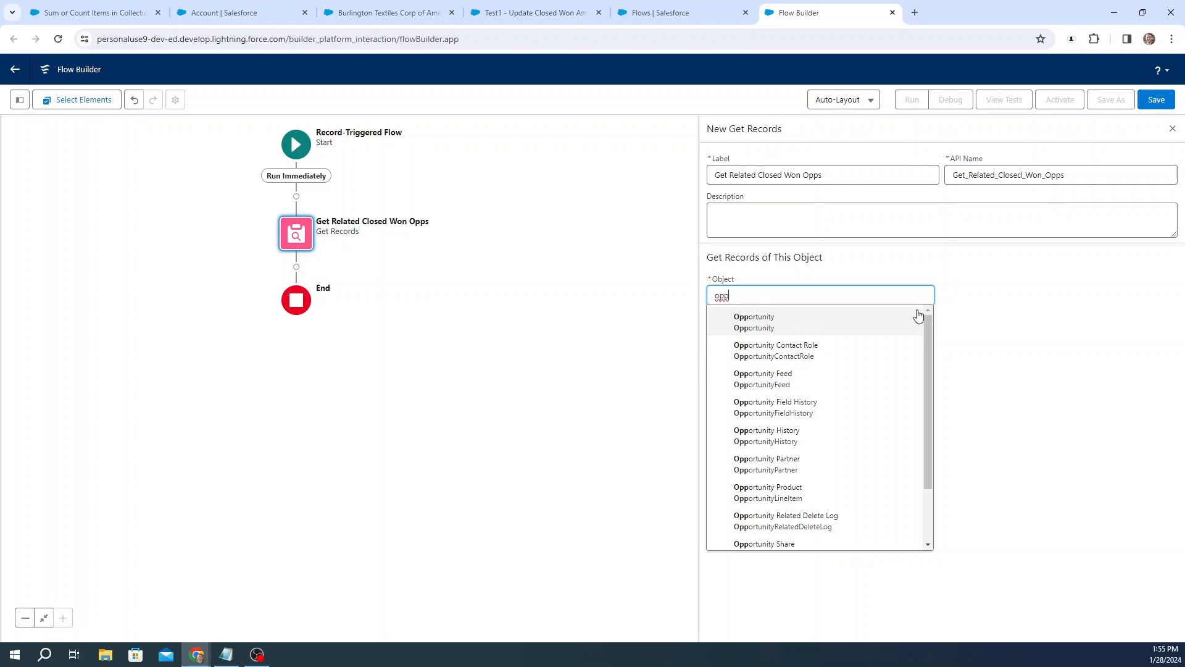
{"action": "left_click", "coordinate": [783, 323]}
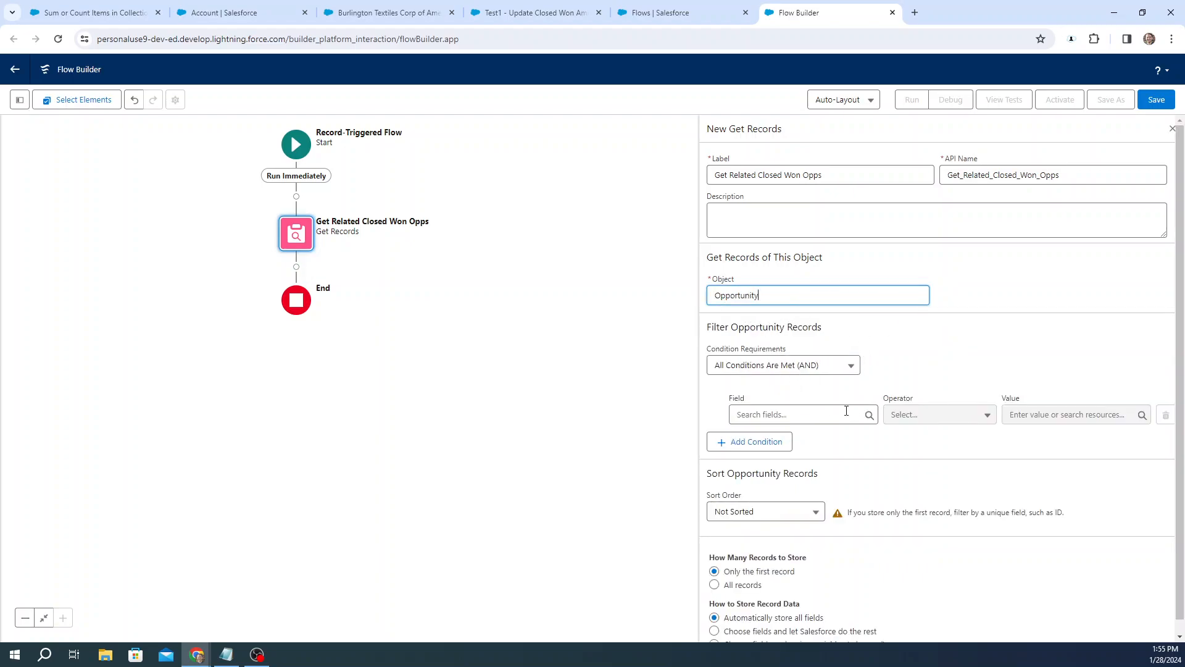
Step: Filter the retrieved Opportunity records by StageName Equals Closed Won
{"action": "left_click", "coordinate": [812, 415]}
{"action": "type", "text": "stage"}
{"action": "left_click", "coordinate": [808, 392]}
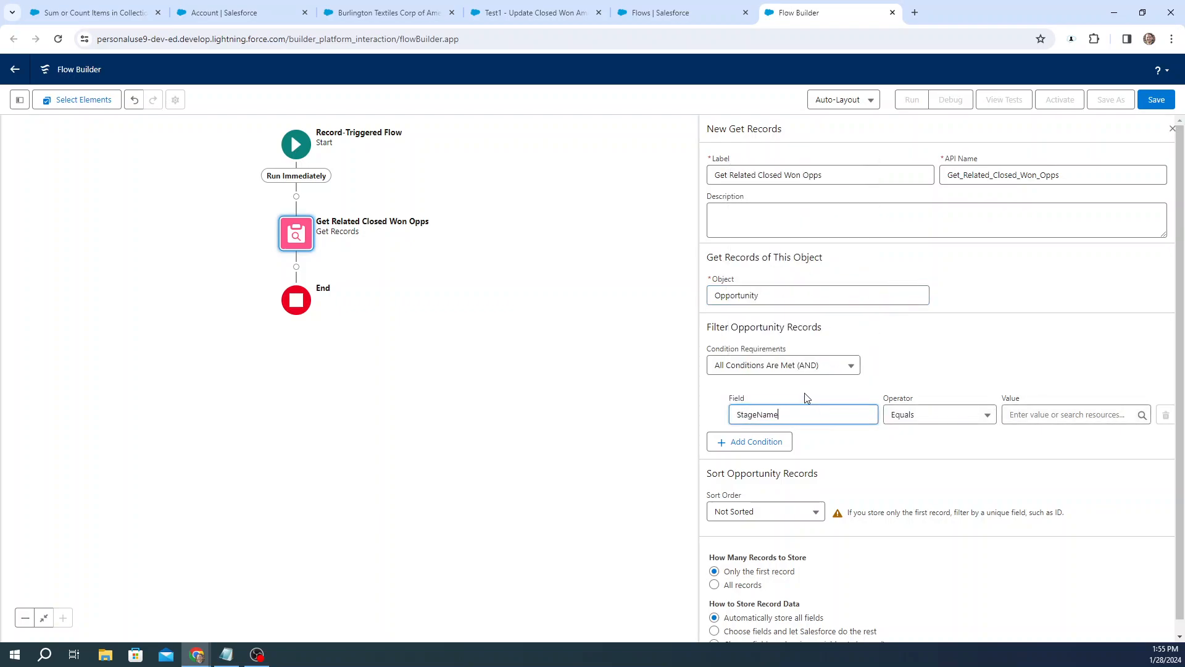
{"action": "left_click", "coordinate": [1042, 411]}
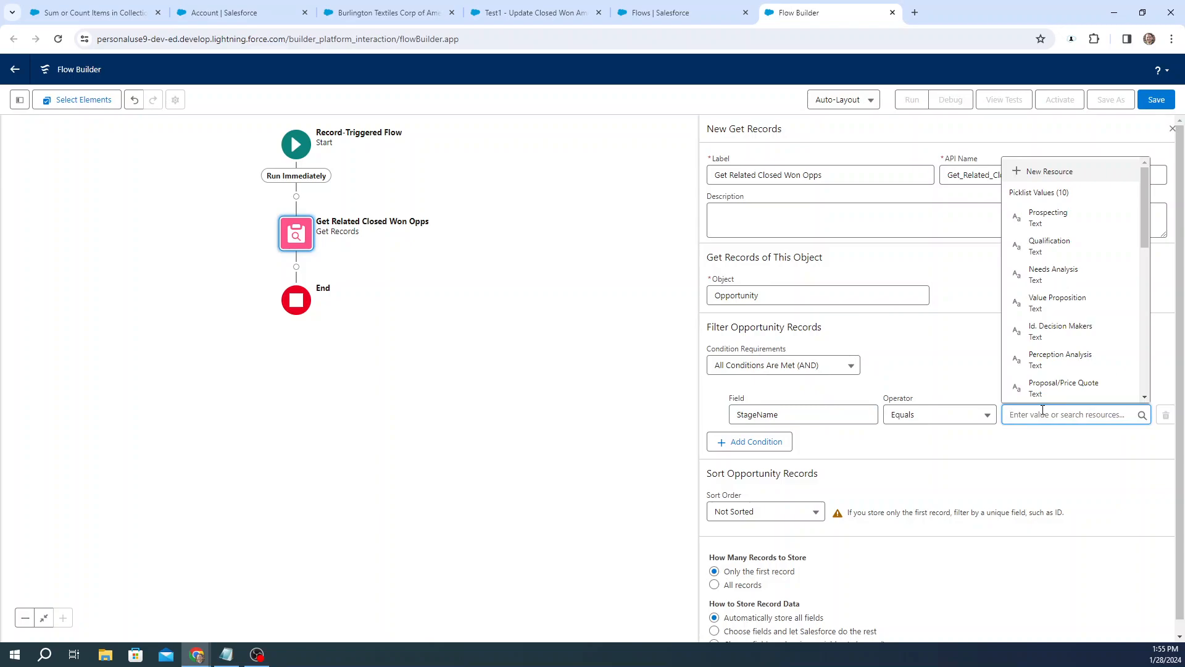
{"action": "type", "text": "Closed"}
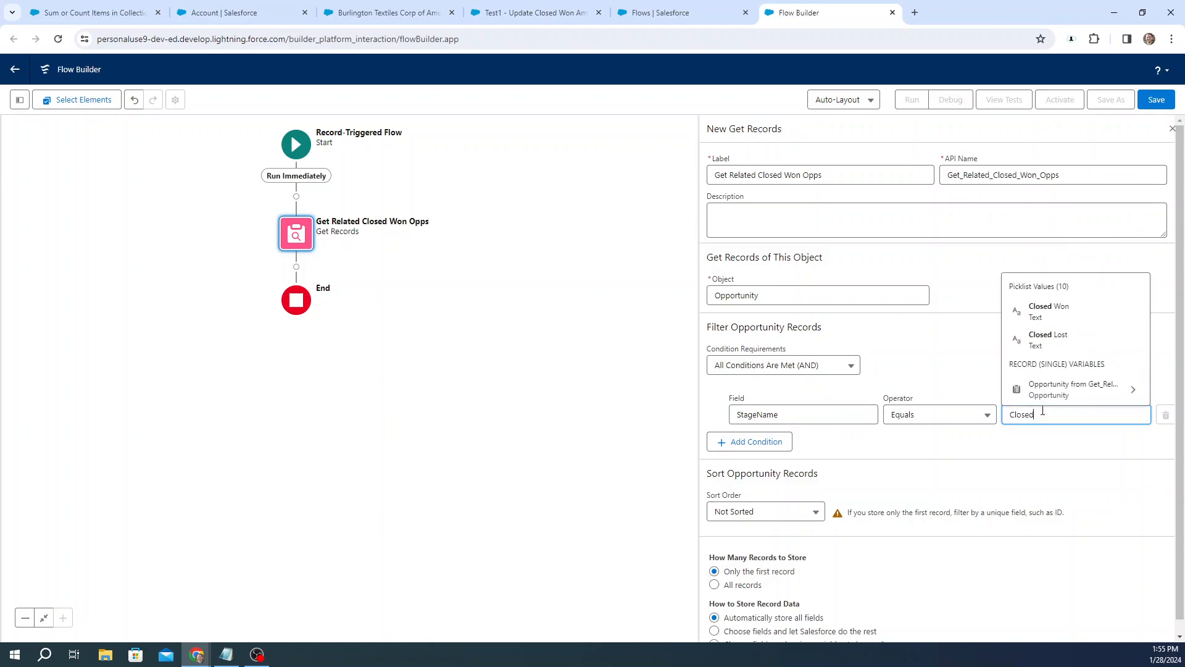
{"action": "left_click", "coordinate": [1056, 314]}
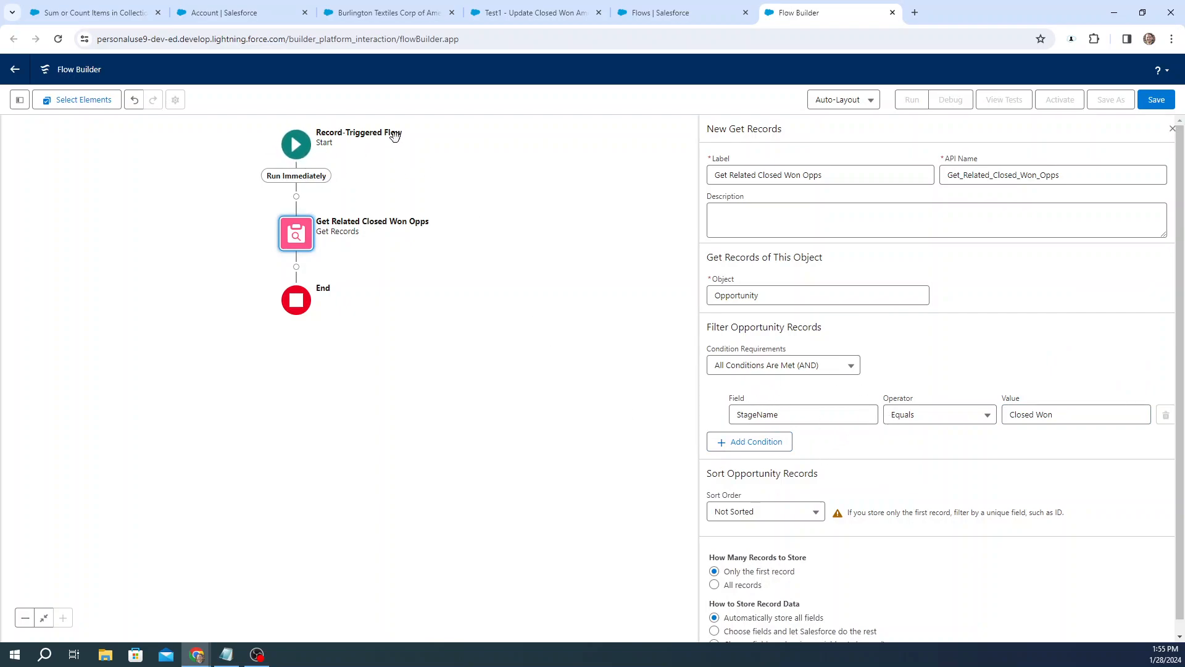
Step: Add a second filter condition to the retrieved opportunities: AccountId Equals $Record > Account Name ID
{"action": "left_click", "coordinate": [744, 442]}
{"action": "left_click", "coordinate": [780, 455]}
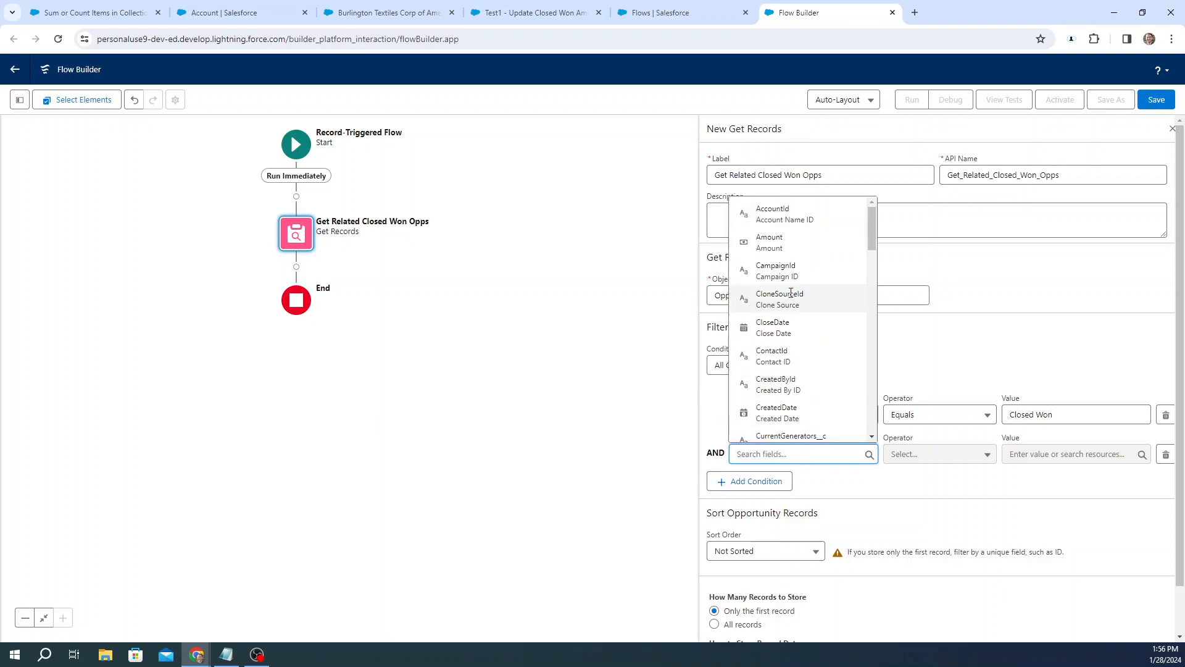
{"action": "left_click", "coordinate": [786, 215]}
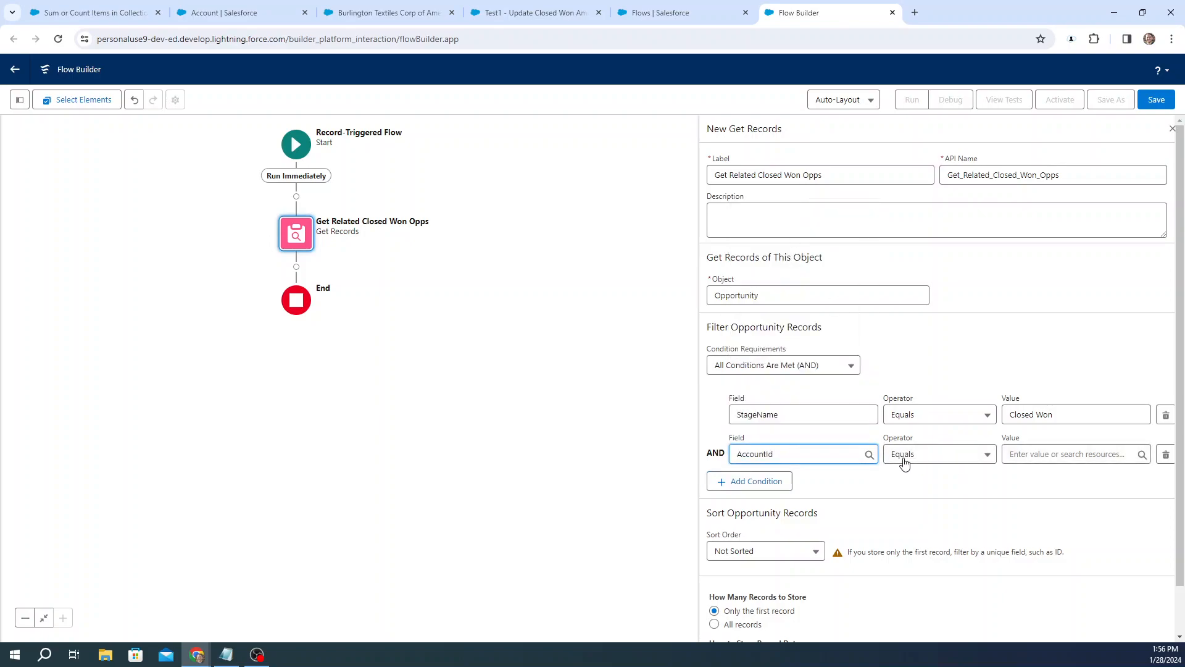
{"action": "left_click", "coordinate": [1058, 456]}
{"action": "type", "text": "rec"}
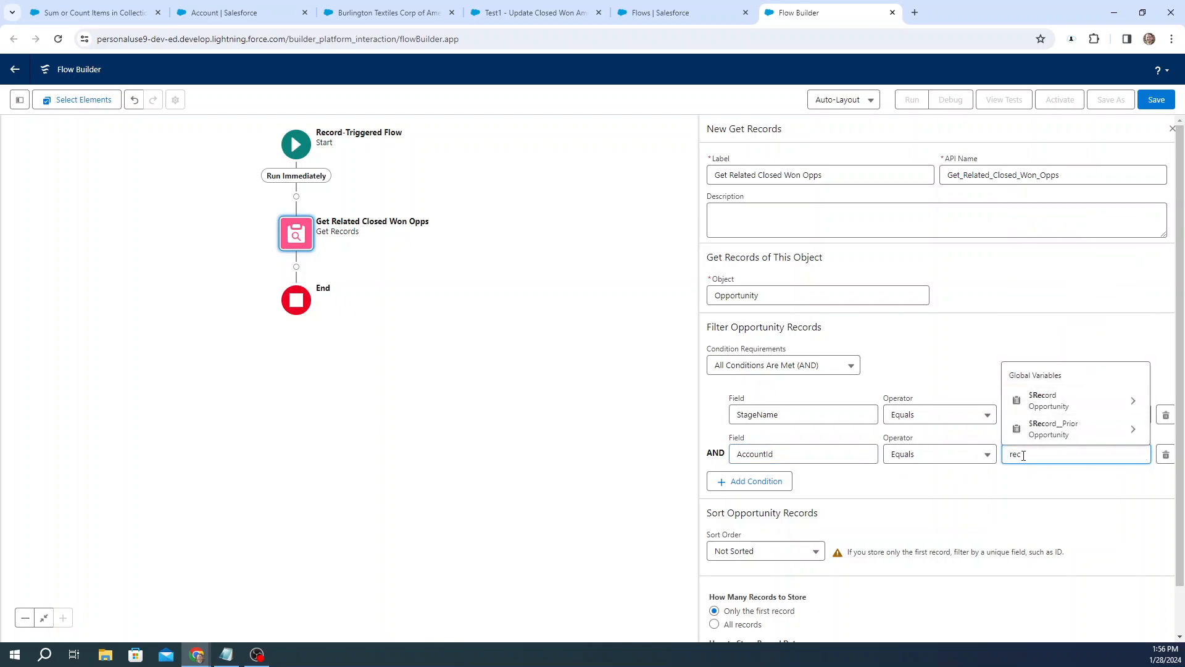
{"action": "left_click", "coordinate": [1054, 405]}
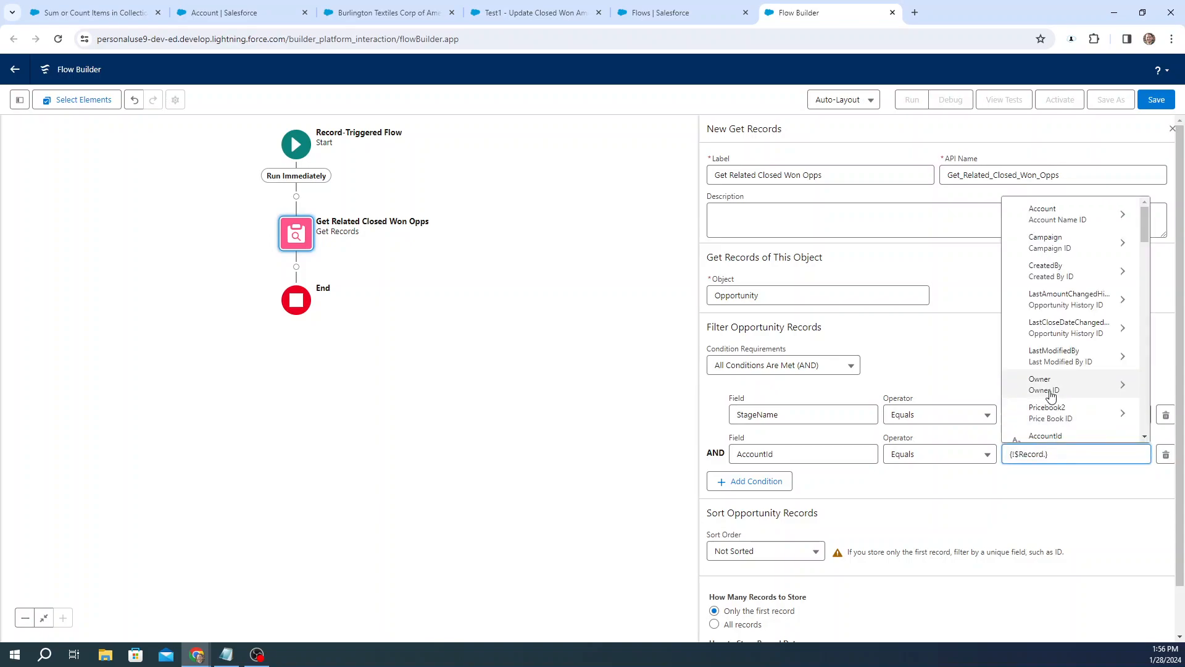
{"action": "scroll", "coordinate": [1027, 340], "scroll_direction": "down", "scroll_amount": 2}
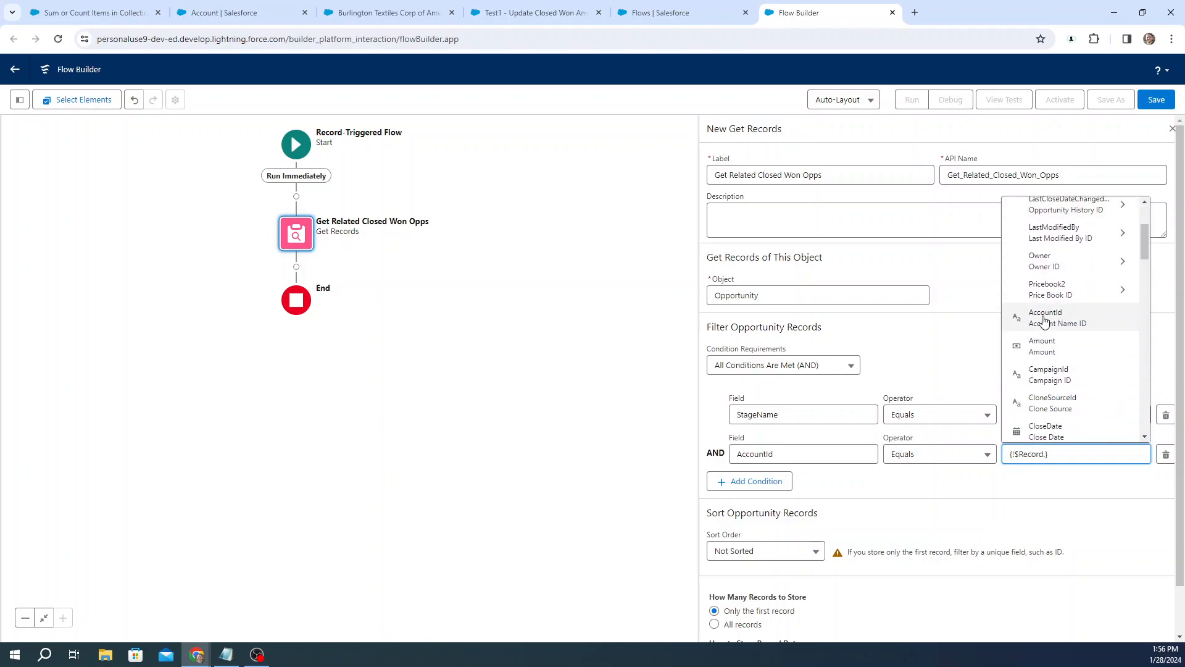
{"action": "left_click", "coordinate": [1046, 317]}
{"action": "left_click", "coordinate": [958, 354]}
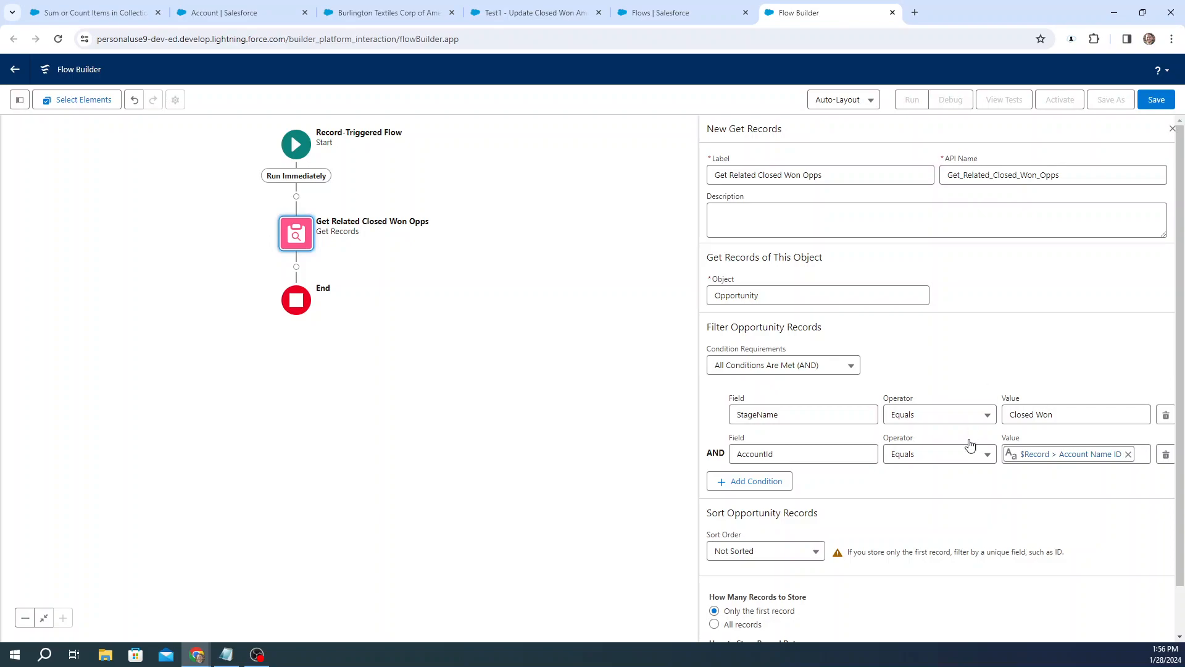
Step: Store all matching records instead of only the first one, and close the Get Records settings
{"action": "scroll", "coordinate": [918, 466], "scroll_direction": "down", "scroll_amount": 1}
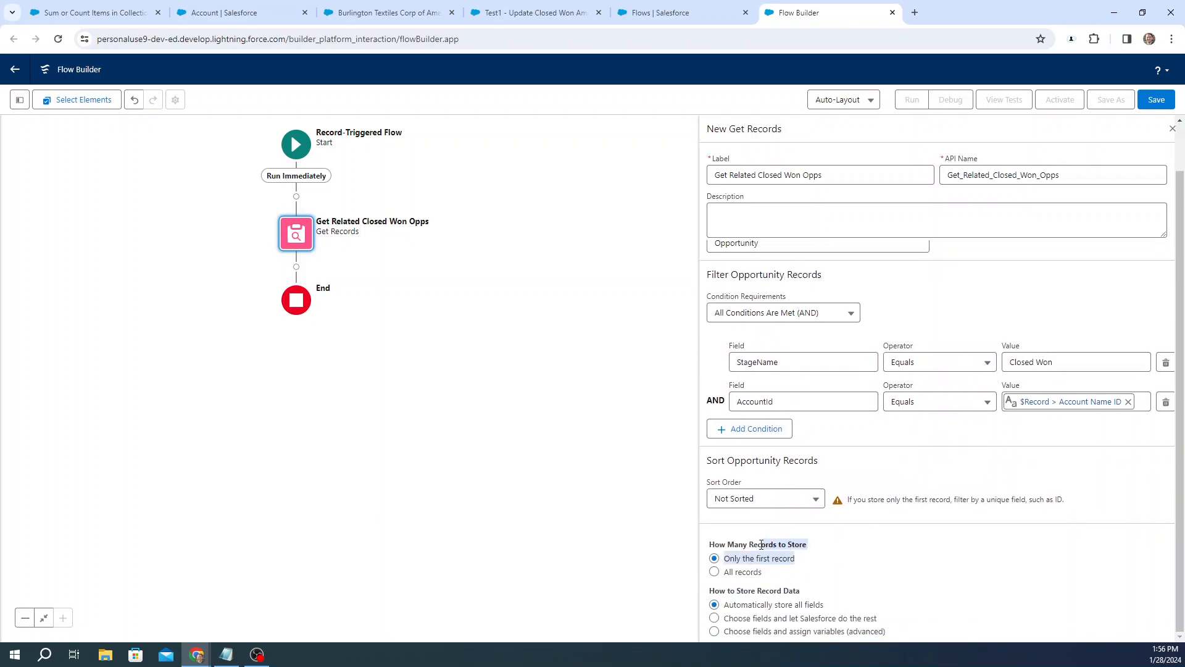
{"action": "left_click", "coordinate": [714, 573]}
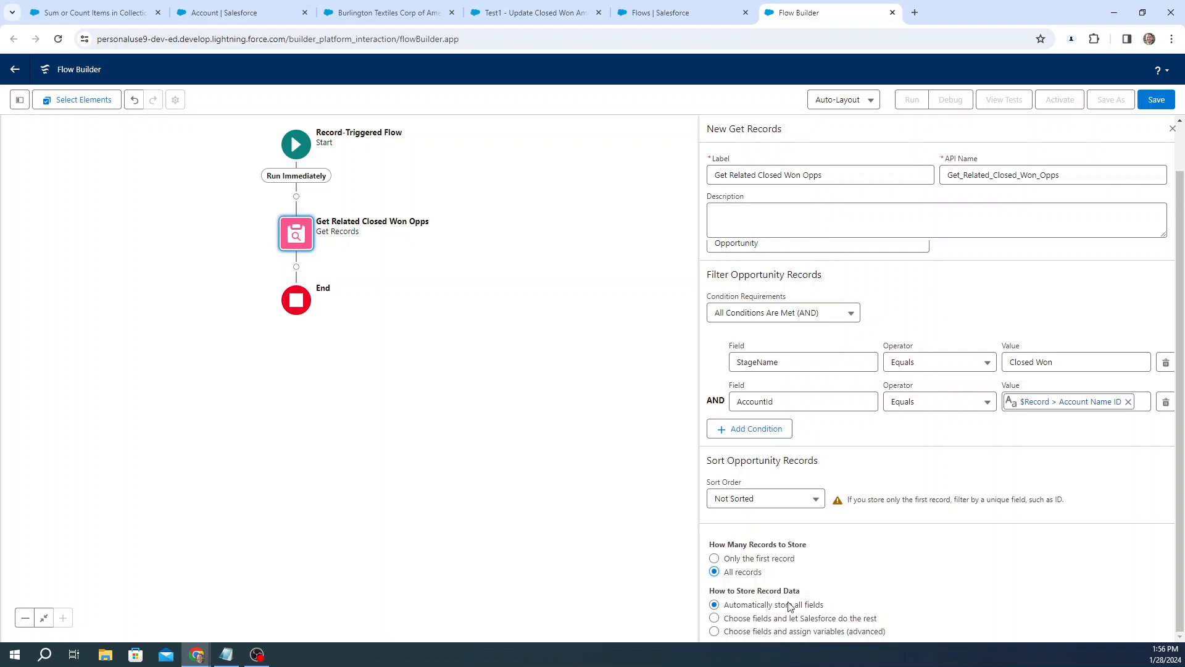
{"action": "left_click", "coordinate": [1172, 131]}
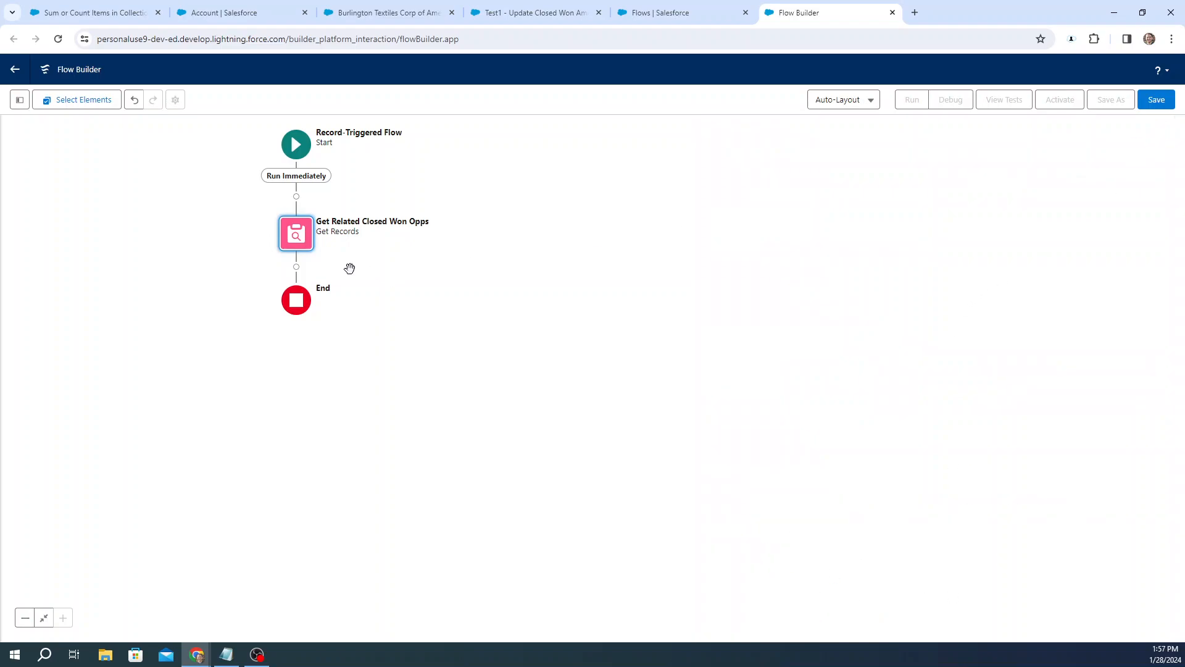
Step: Add a Transform (Beta) element after Get Related Closed Won Opps and label it Transform Opp Collection
{"action": "left_click", "coordinate": [296, 268]}
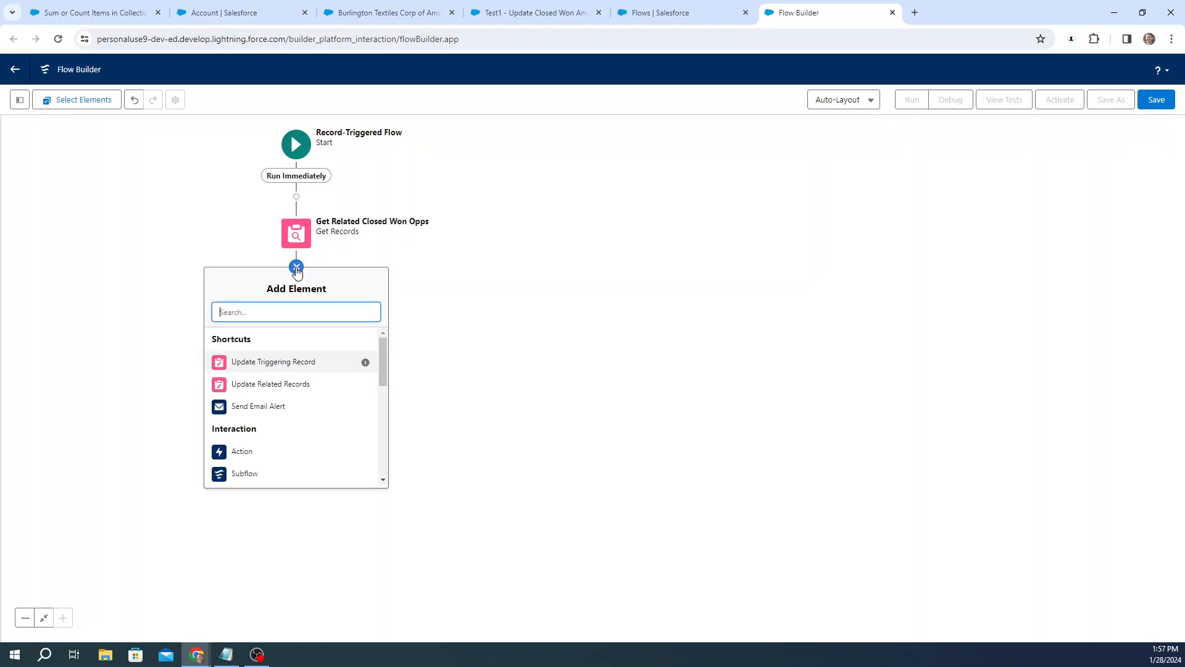
{"action": "type", "text": "tra"}
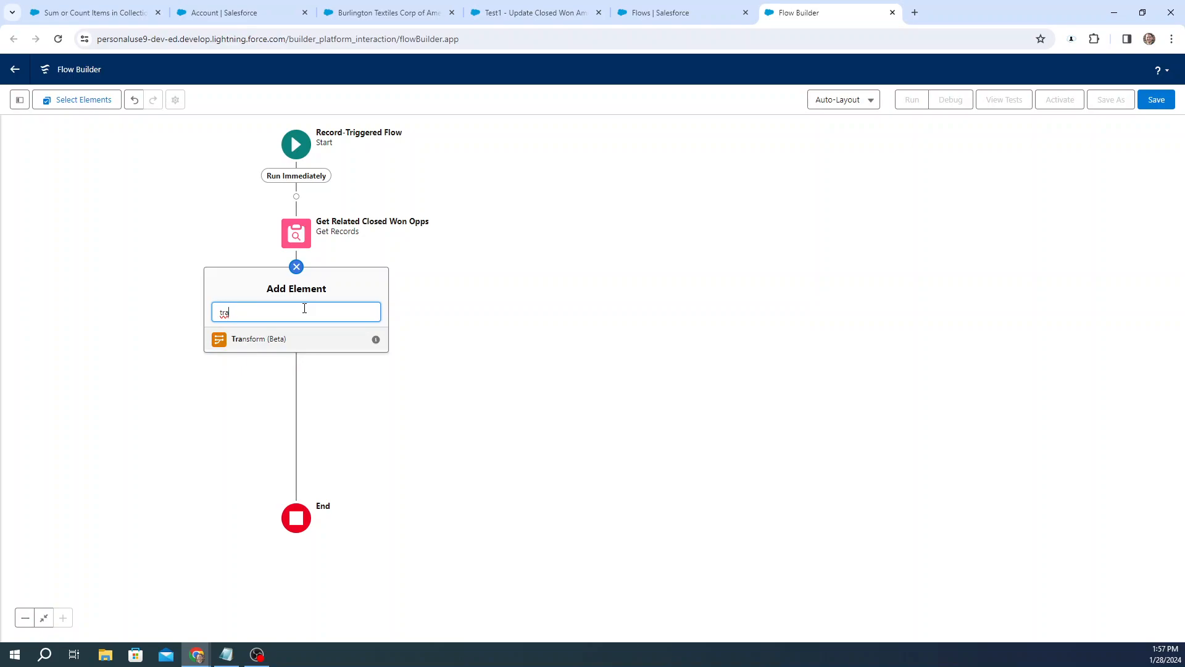
{"action": "left_click", "coordinate": [283, 341]}
{"action": "left_click", "coordinate": [652, 224]}
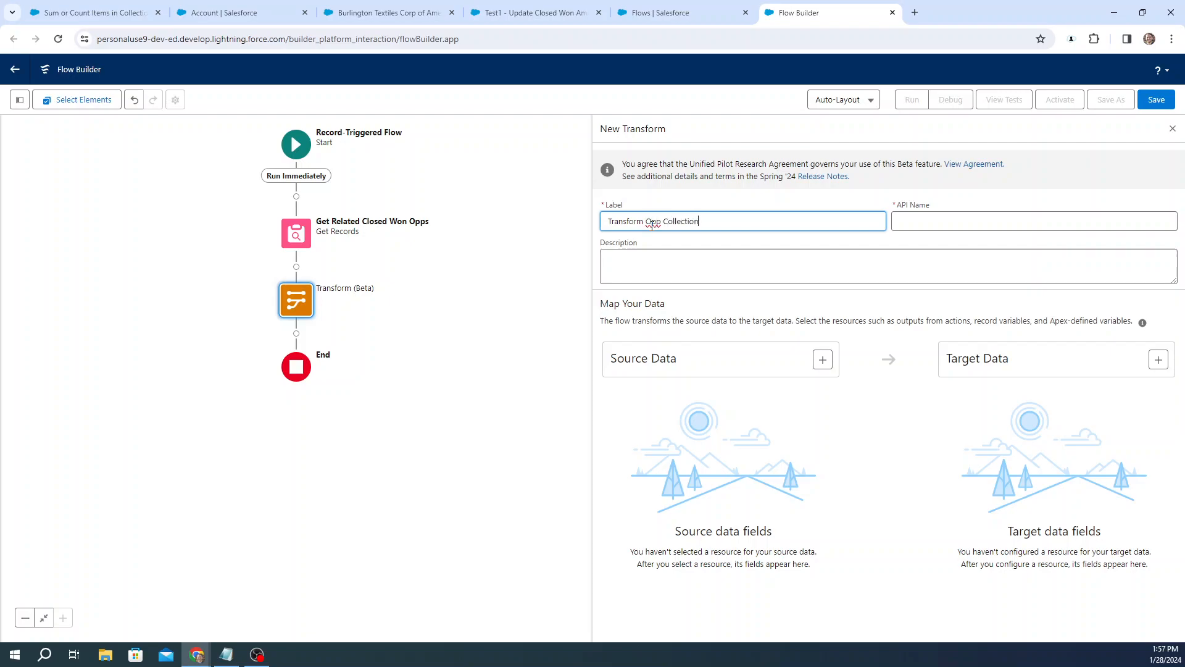
{"action": "key", "text": "Tab"}
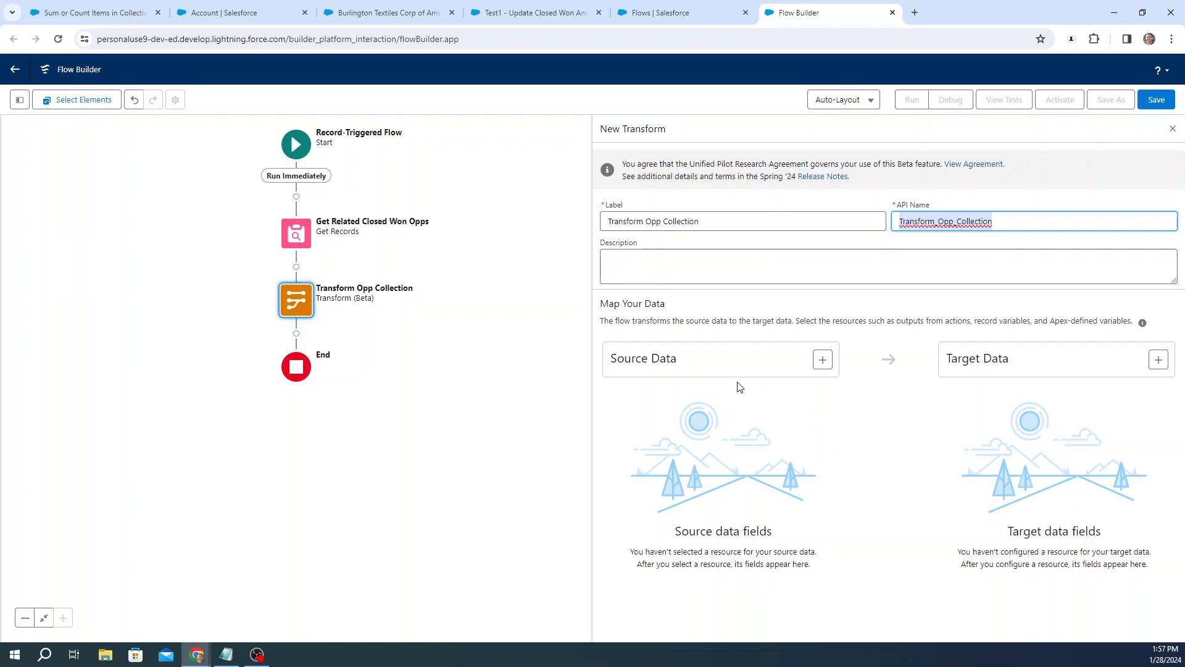
Step: Set the Transform element's source data to the Opportunities collection from Get_Related_Closed_Won_Opps
{"action": "left_click_drag", "start_coordinate": [693, 356], "coordinate": [604, 365]}
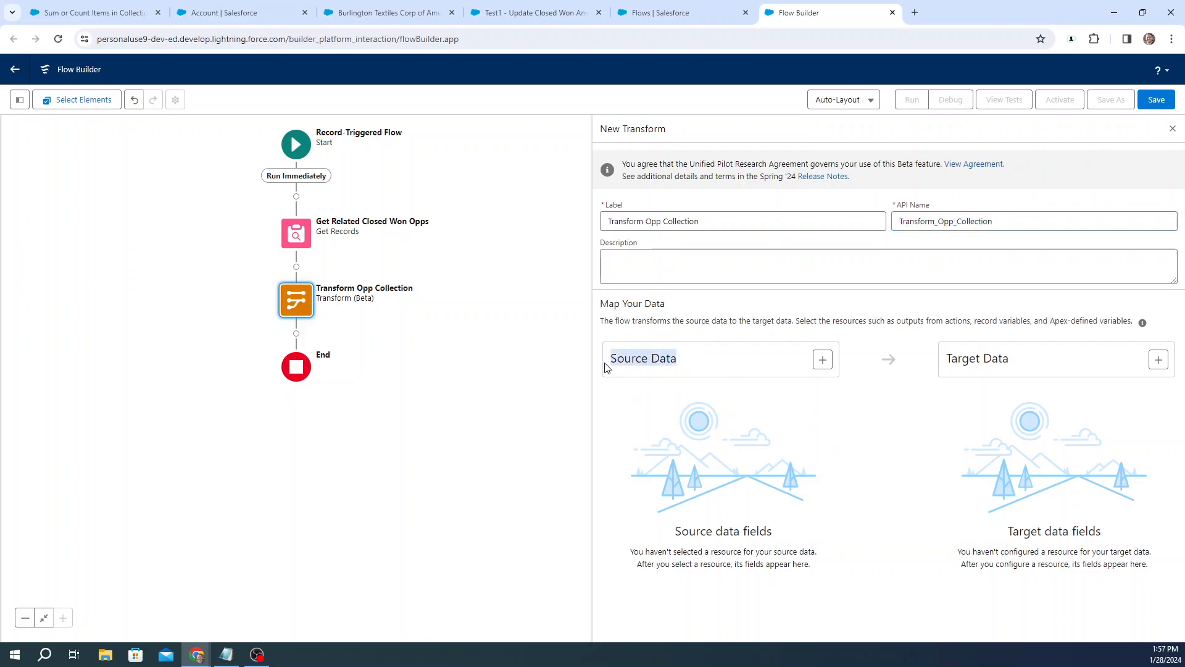
{"action": "left_click", "coordinate": [1051, 361]}
{"action": "left_click_drag", "start_coordinate": [961, 362], "coordinate": [945, 359]}
{"action": "left_click", "coordinate": [887, 333]}
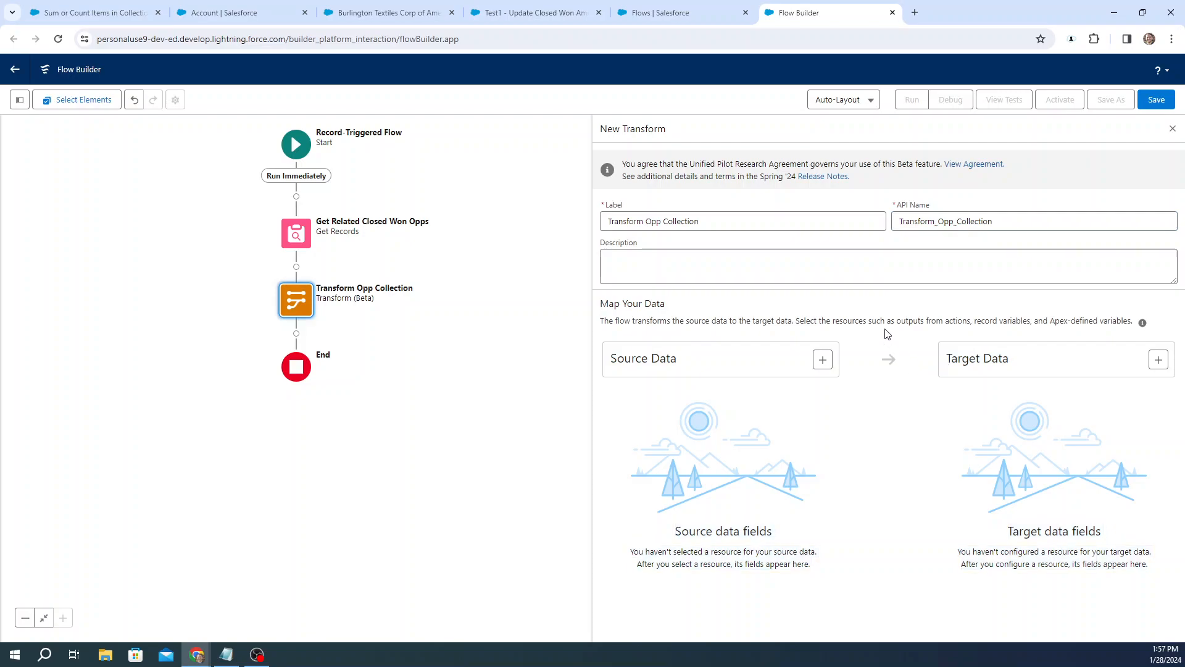
{"action": "left_click", "coordinate": [823, 361]}
{"action": "left_click", "coordinate": [755, 432]}
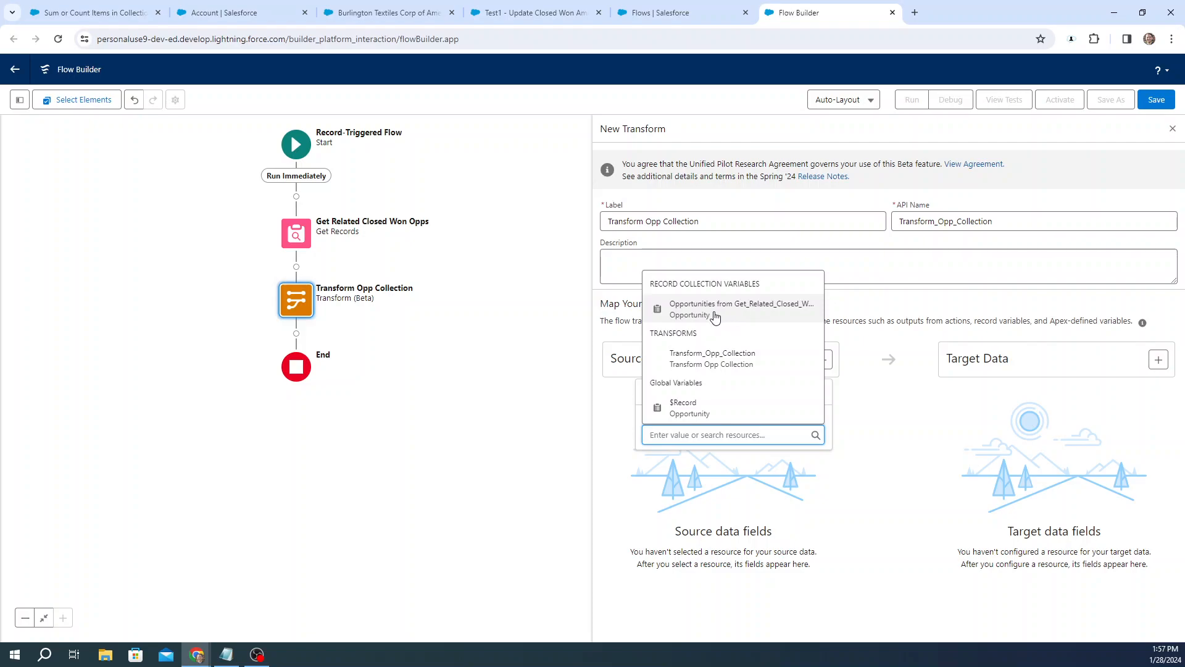
{"action": "left_click", "coordinate": [722, 313]}
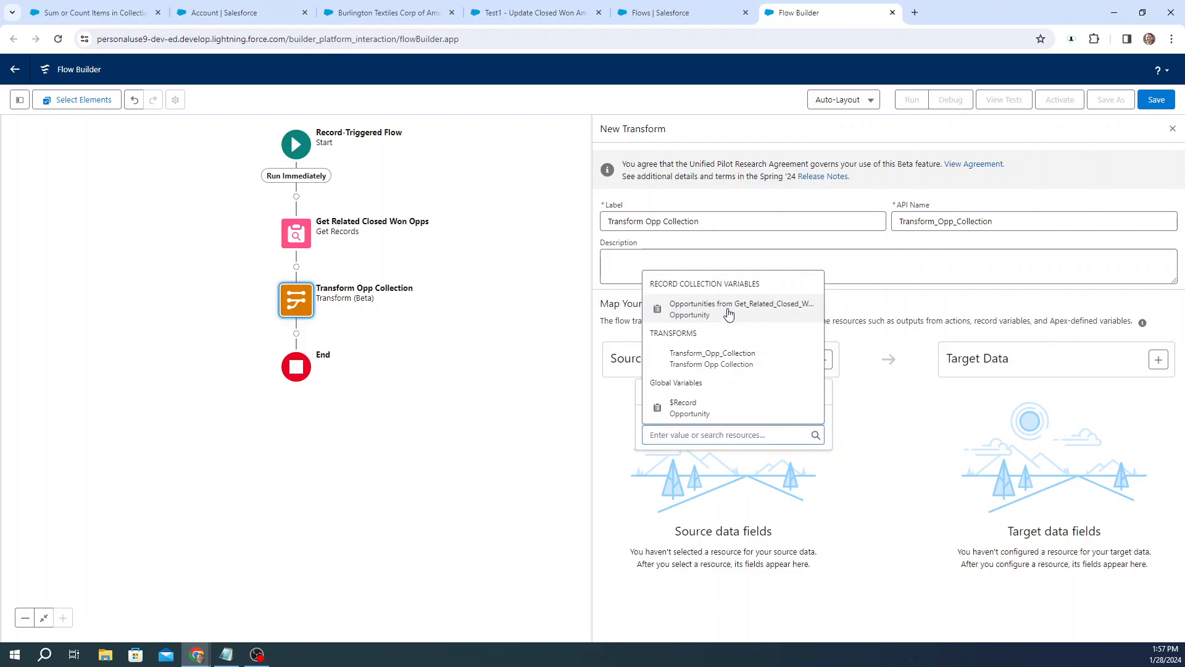
{"action": "scroll", "coordinate": [897, 572], "scroll_direction": "down", "scroll_amount": 2}
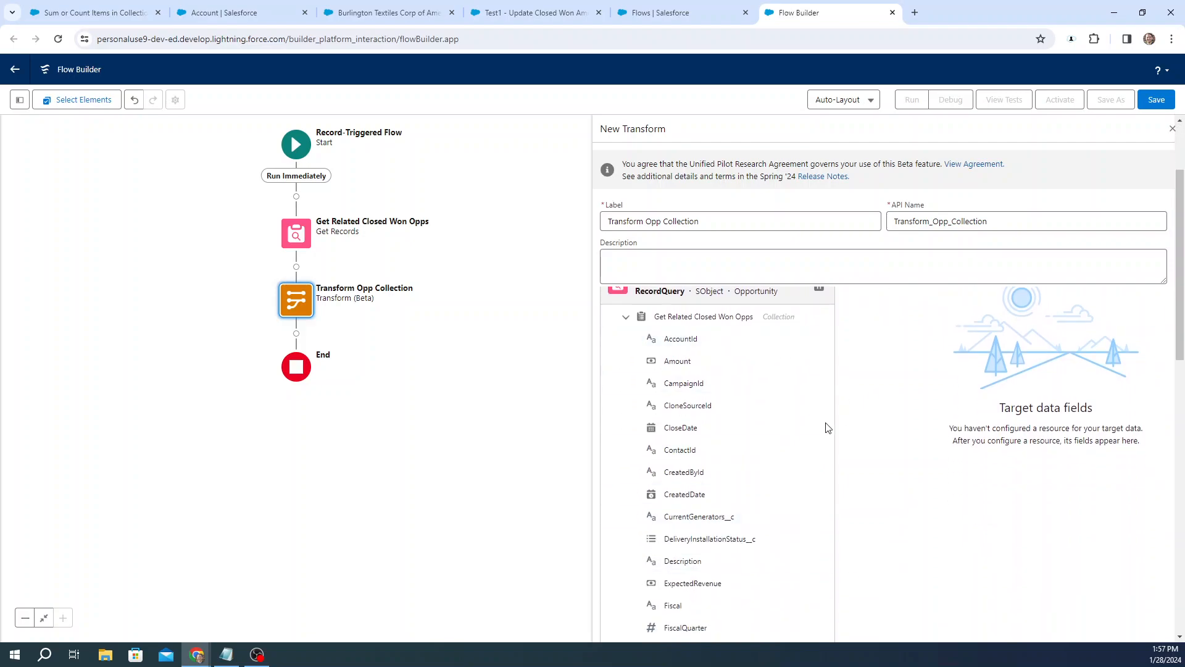
{"action": "scroll", "coordinate": [741, 426], "scroll_direction": "up", "scroll_amount": 2}
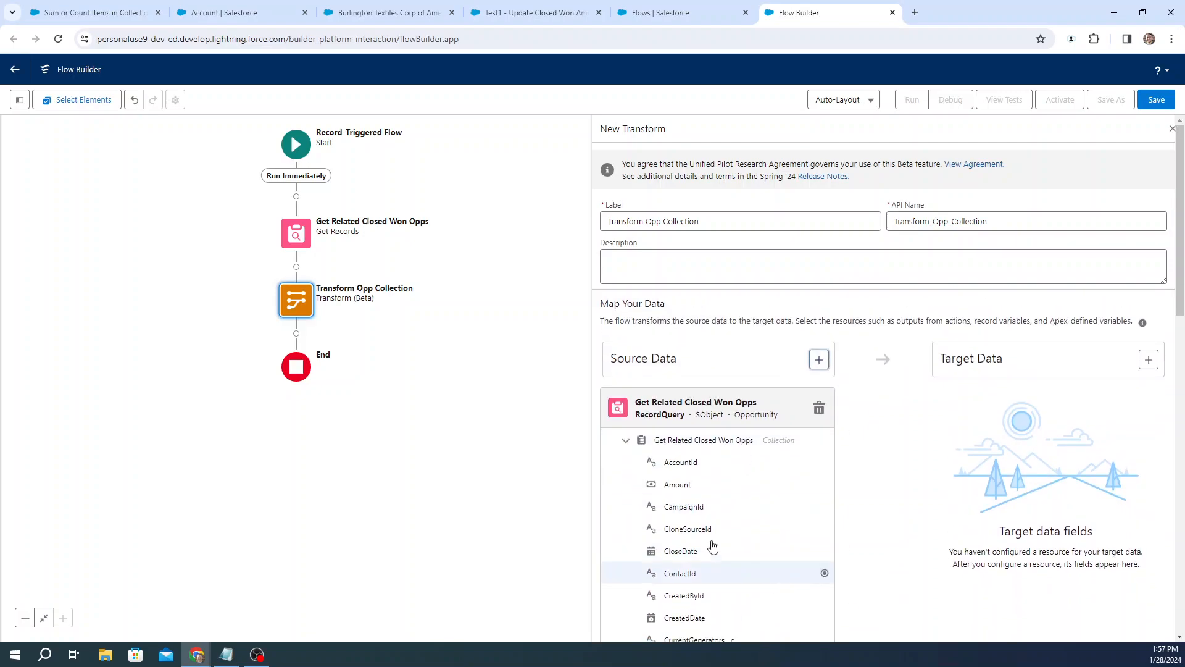
Step: Configure the target data as a single record of the Account object
{"action": "double_click", "coordinate": [1010, 360]}
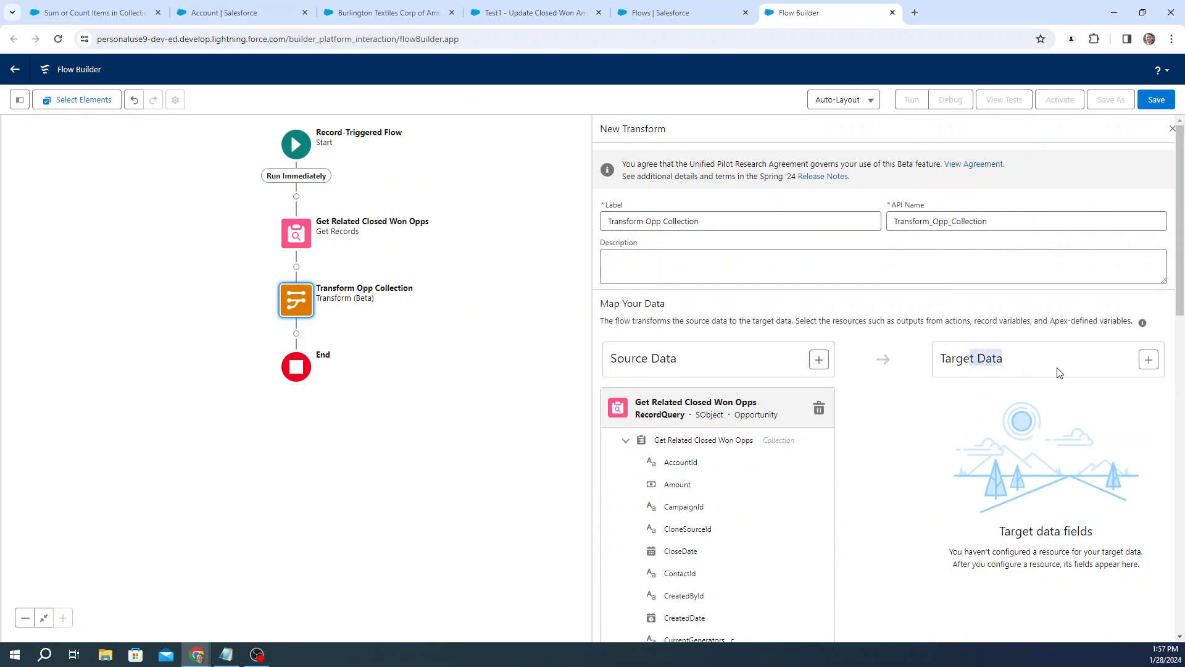
{"action": "left_click", "coordinate": [1148, 361]}
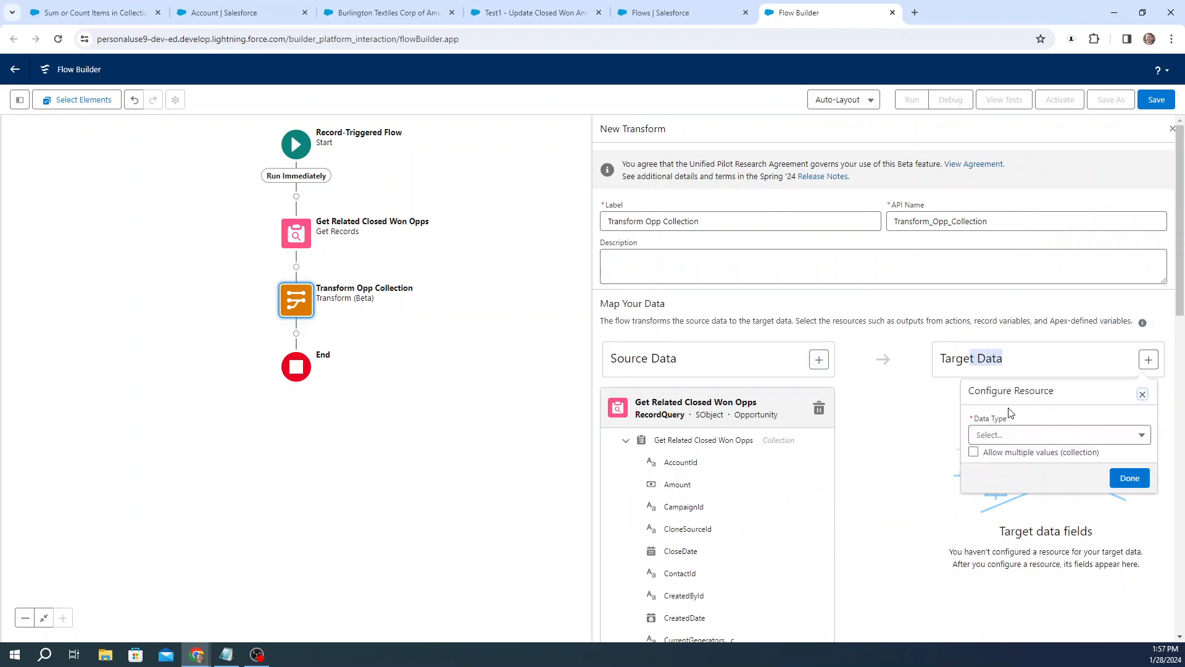
{"action": "left_click", "coordinate": [1013, 439]}
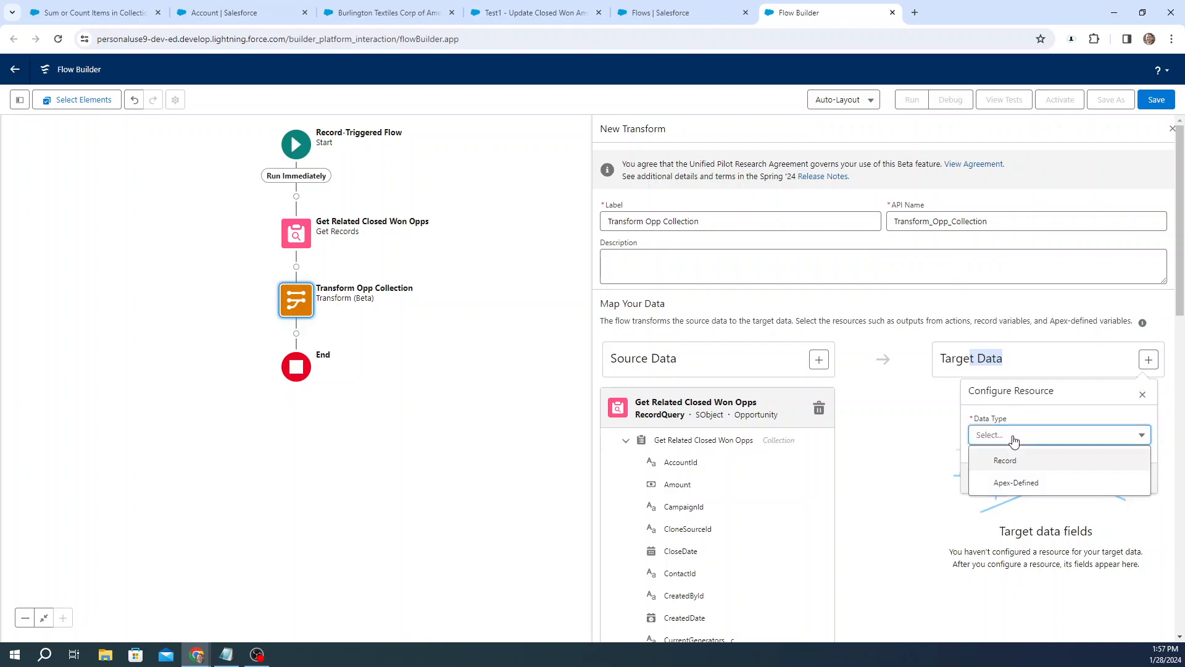
{"action": "left_click", "coordinate": [1006, 462]}
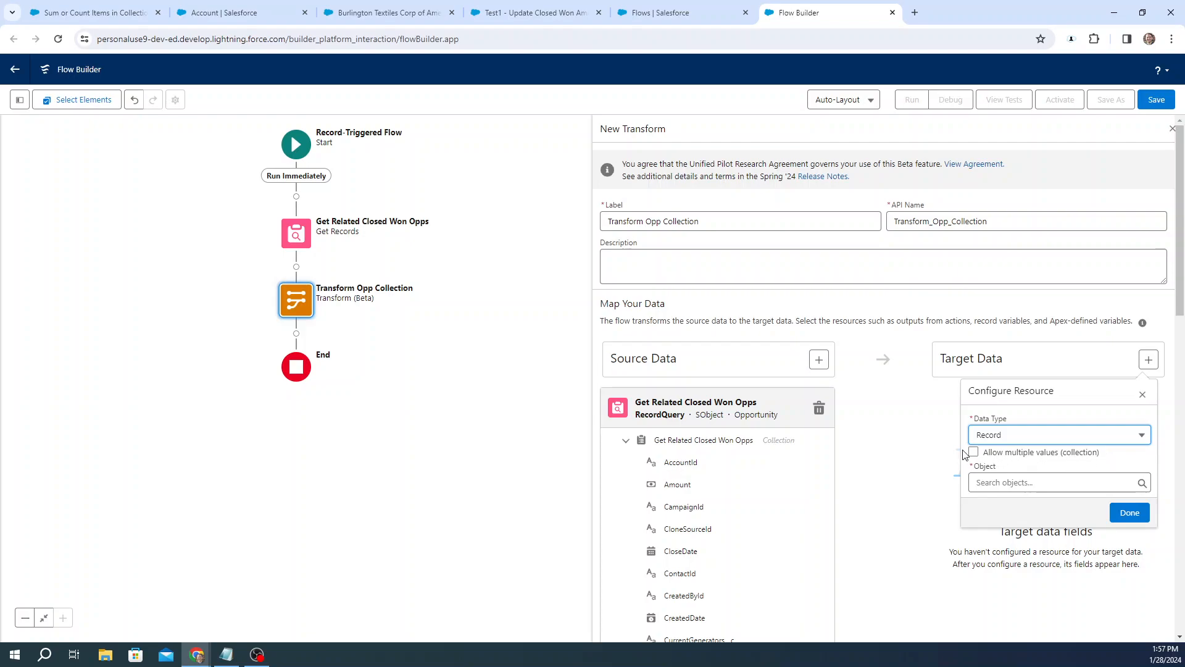
{"action": "left_click", "coordinate": [1010, 482]}
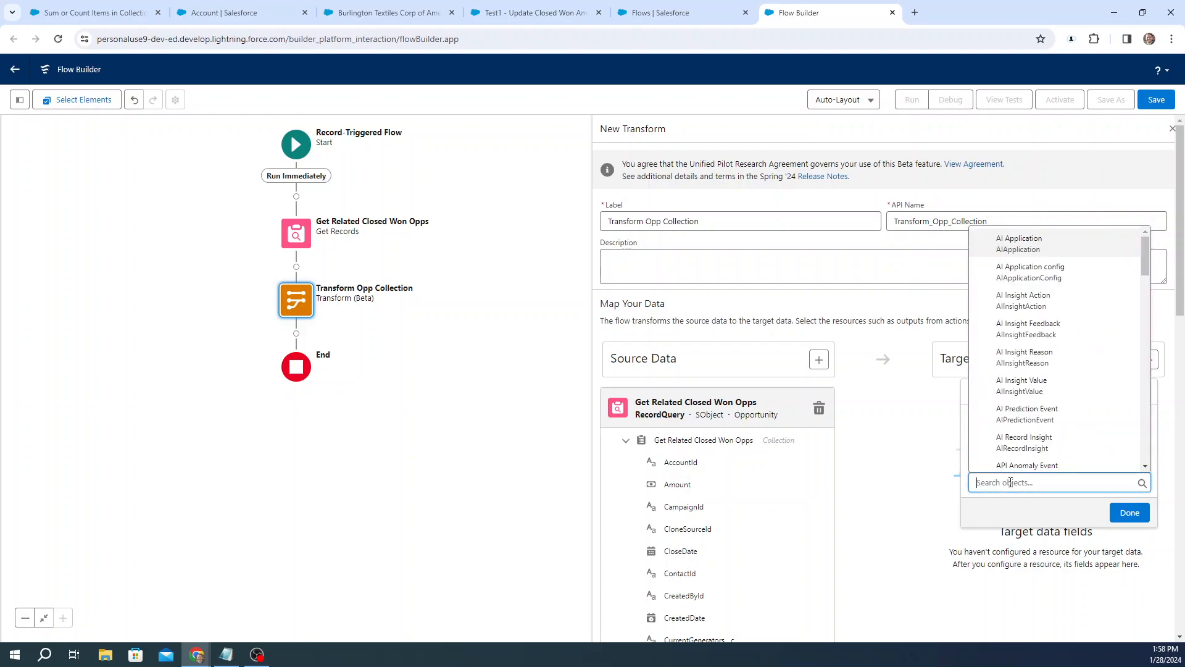
{"action": "type", "text": "account"}
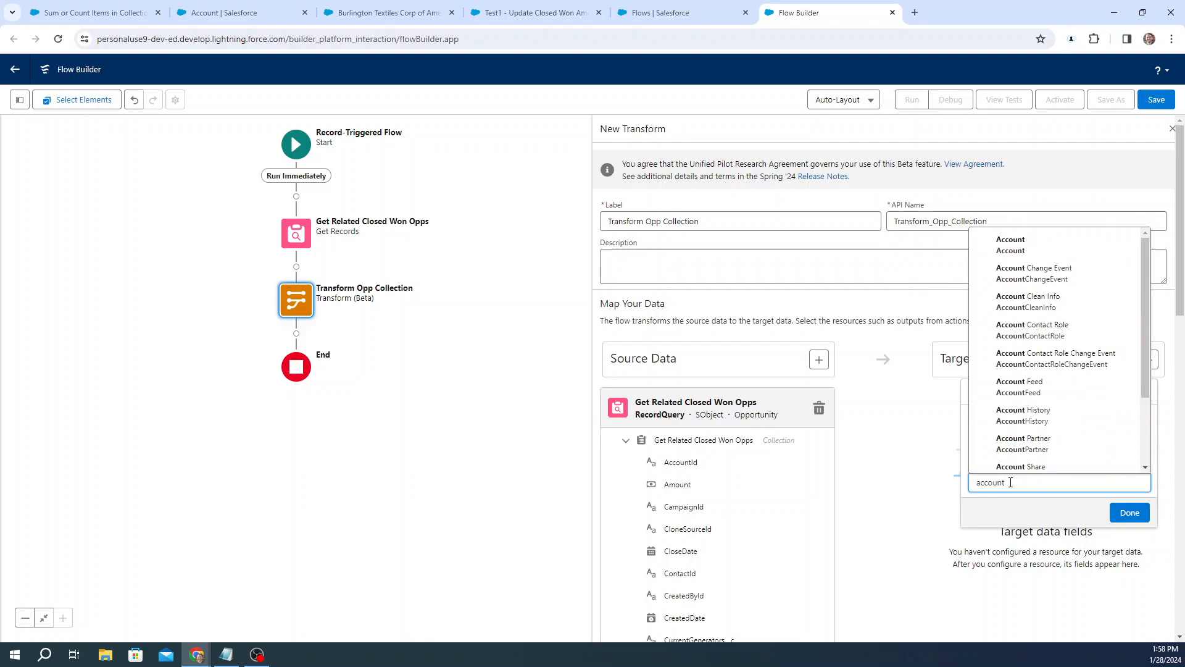
{"action": "left_click", "coordinate": [1018, 245]}
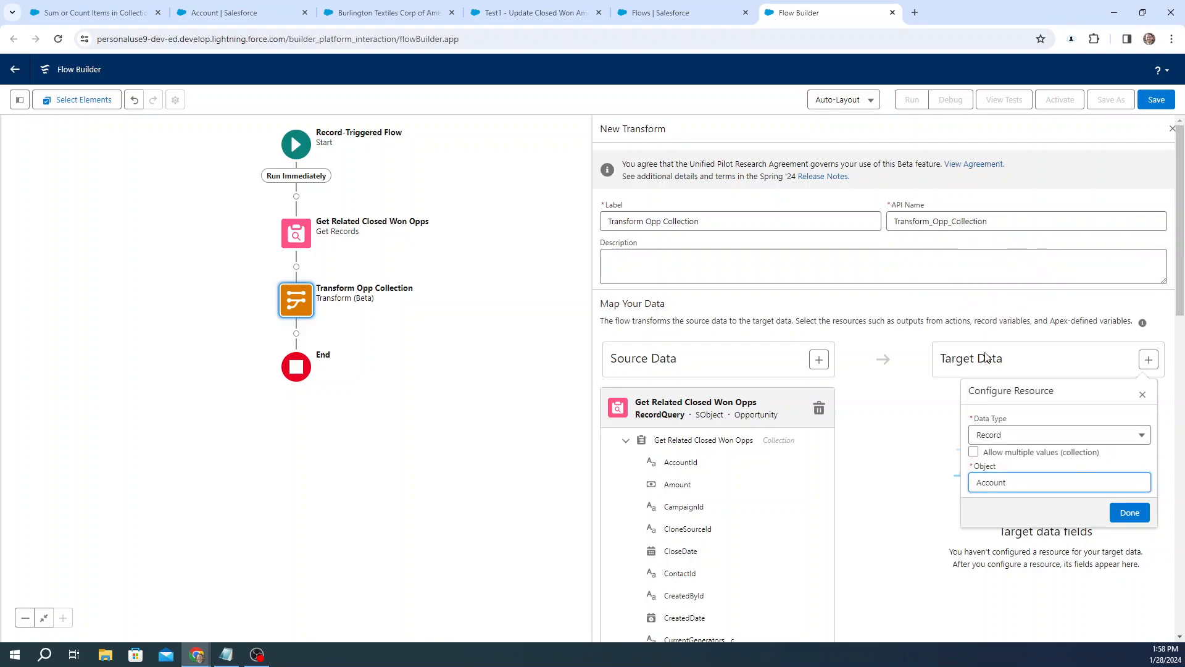
{"action": "left_click", "coordinate": [1129, 517]}
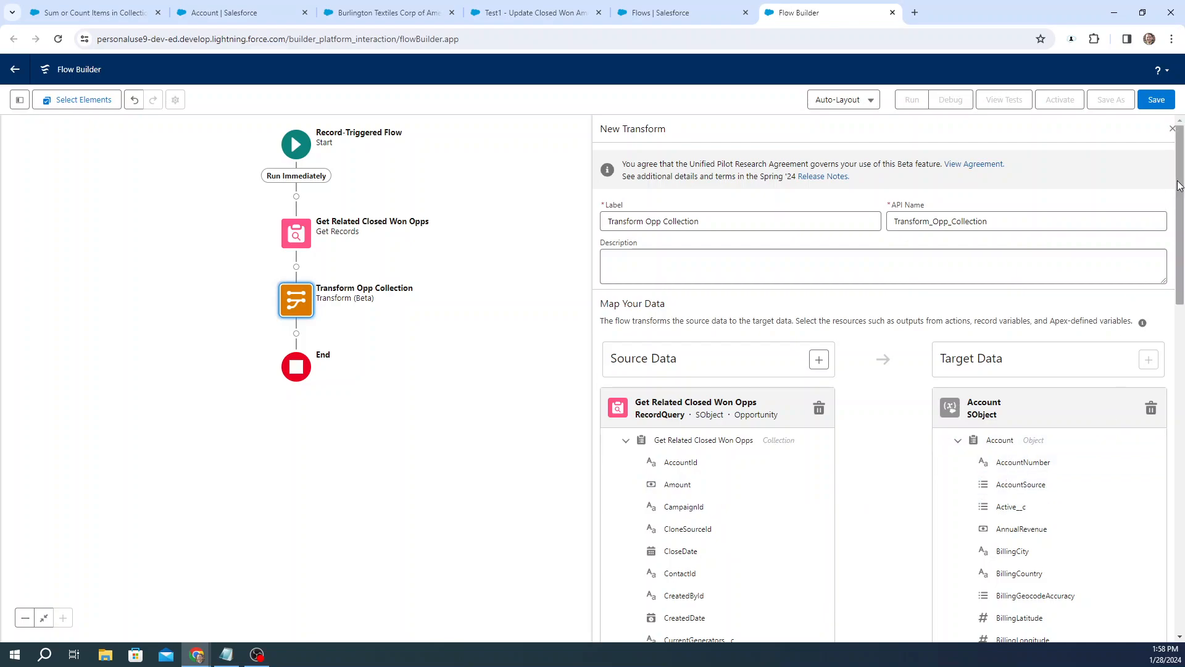
Step: Collapse the source fields and map the Get Related Closed Won Opps collection to the account's Closed_Won_Opportunity_Amount__c field
{"action": "scroll", "coordinate": [1180, 186], "scroll_direction": "down", "scroll_amount": 2}
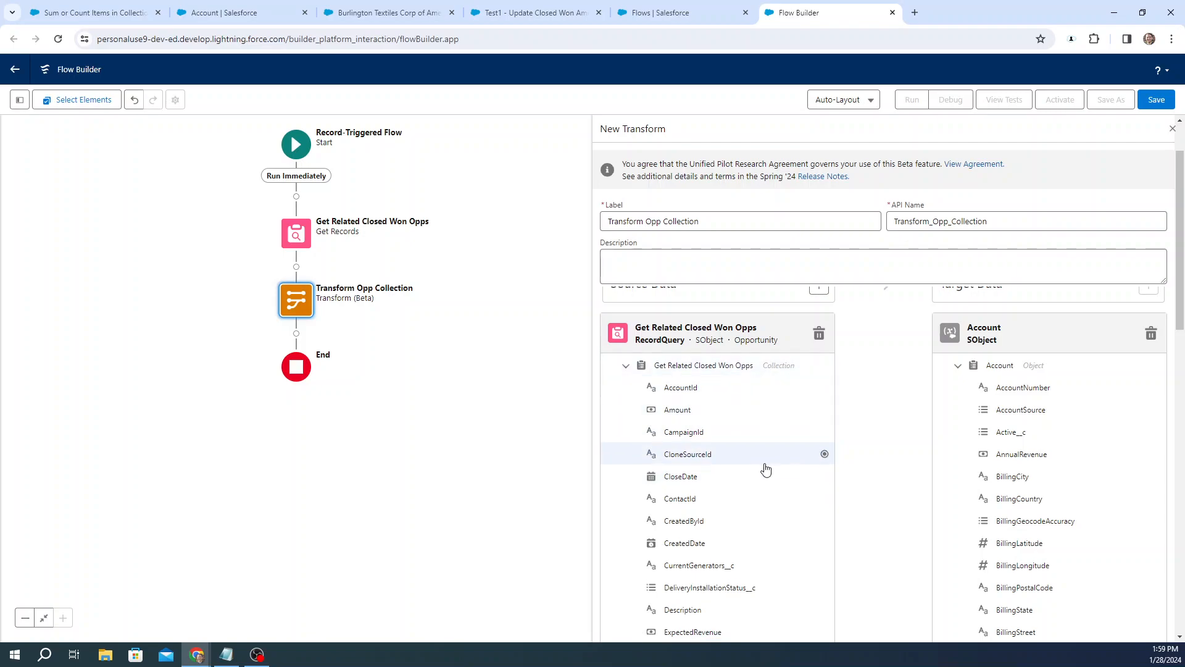
{"action": "left_click", "coordinate": [625, 369]}
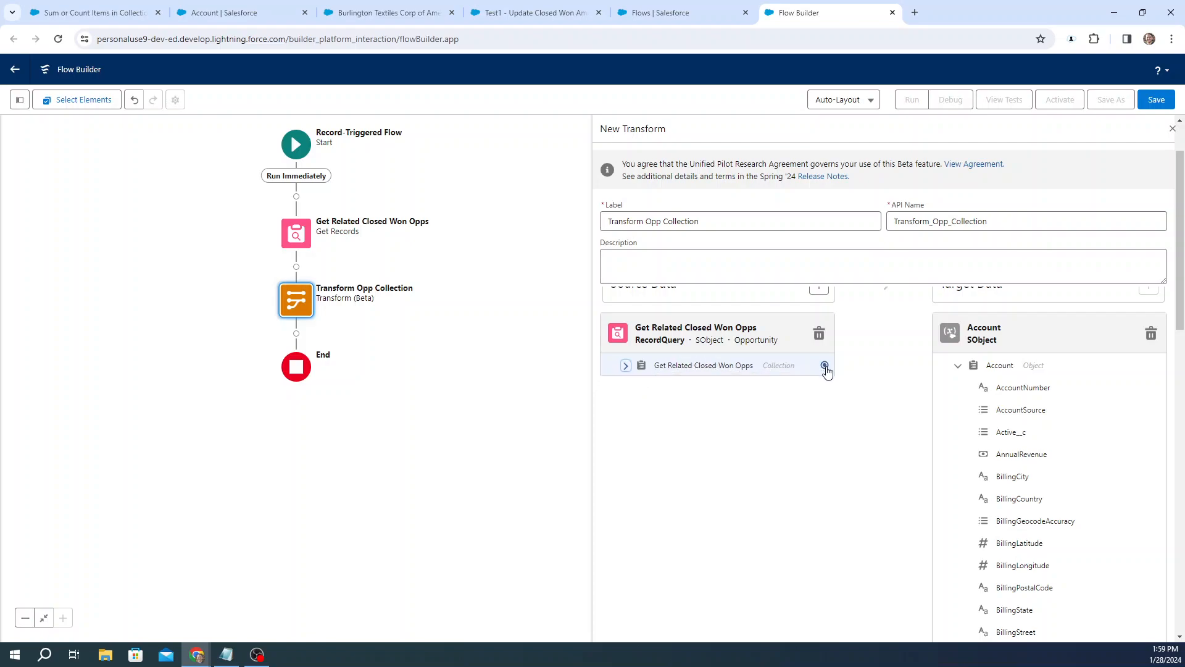
{"action": "left_click", "coordinate": [823, 366]}
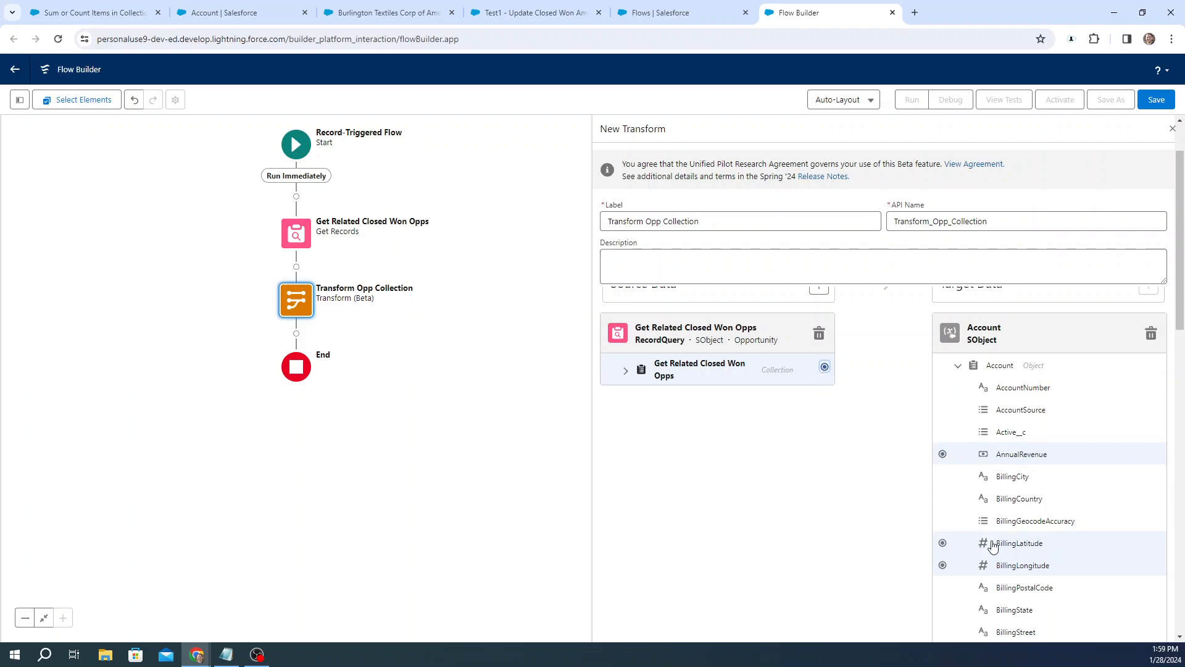
{"action": "left_click", "coordinate": [824, 368]}
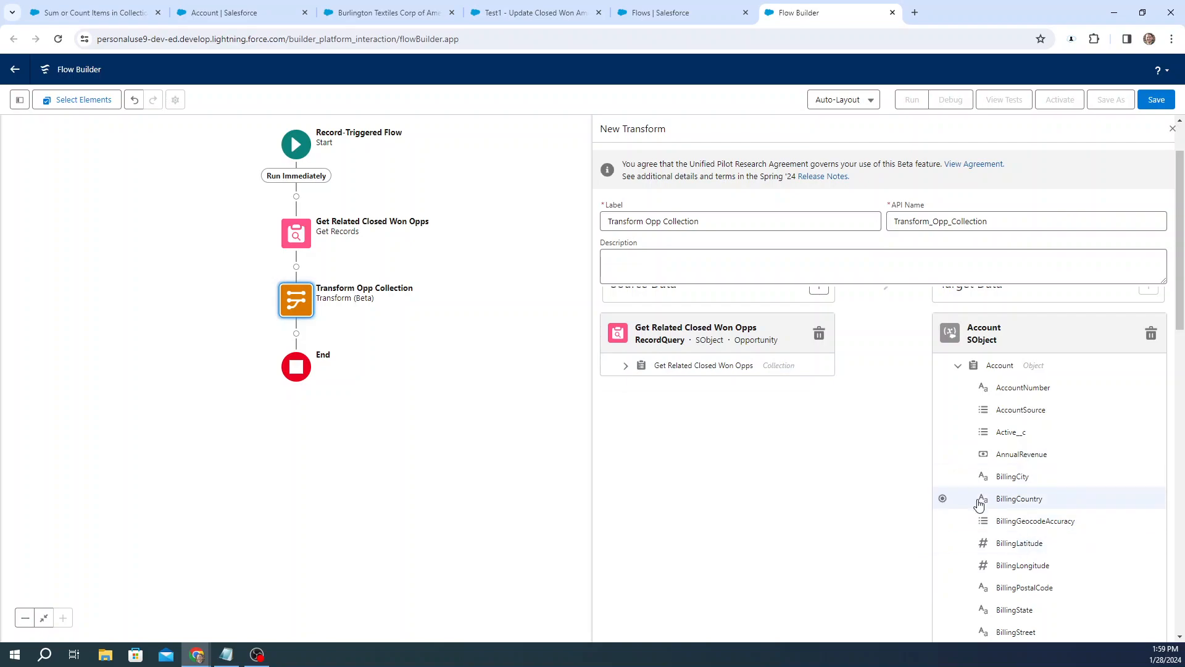
{"action": "left_click", "coordinate": [825, 369]}
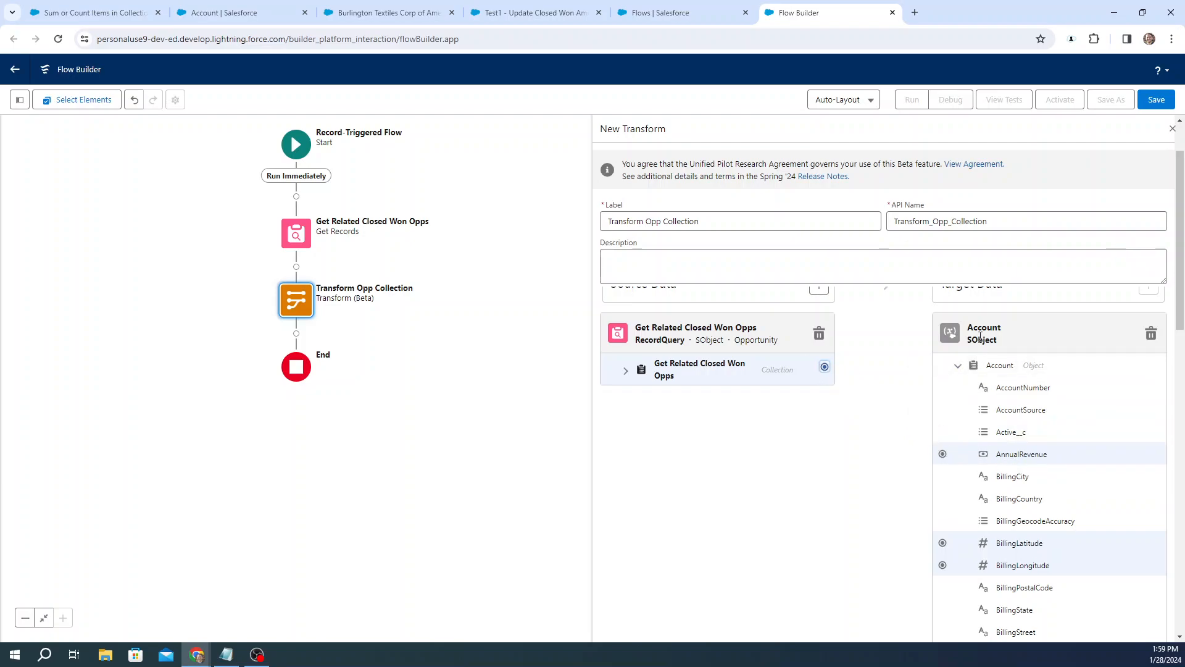
{"action": "left_click_drag", "start_coordinate": [1018, 329], "coordinate": [968, 329]}
{"action": "scroll", "coordinate": [1025, 511], "scroll_direction": "down", "scroll_amount": 2}
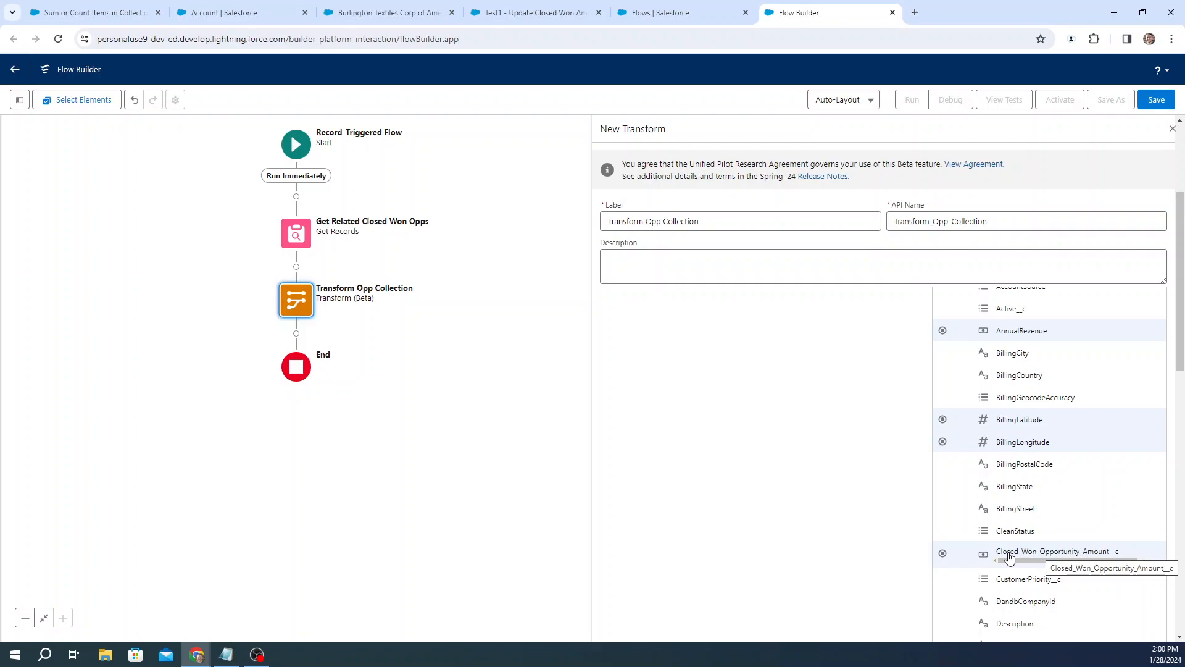
{"action": "left_click", "coordinate": [943, 553]}
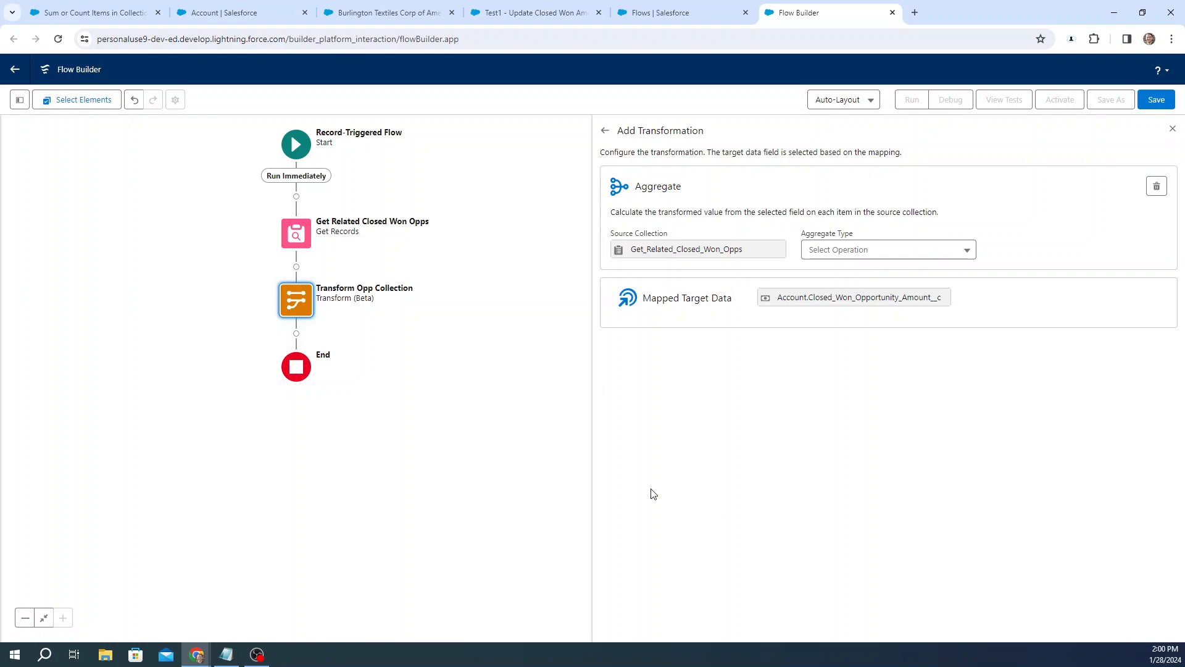
{"action": "left_click_drag", "start_coordinate": [701, 191], "coordinate": [638, 189]}
{"action": "left_click_drag", "start_coordinate": [751, 254], "coordinate": [678, 248]}
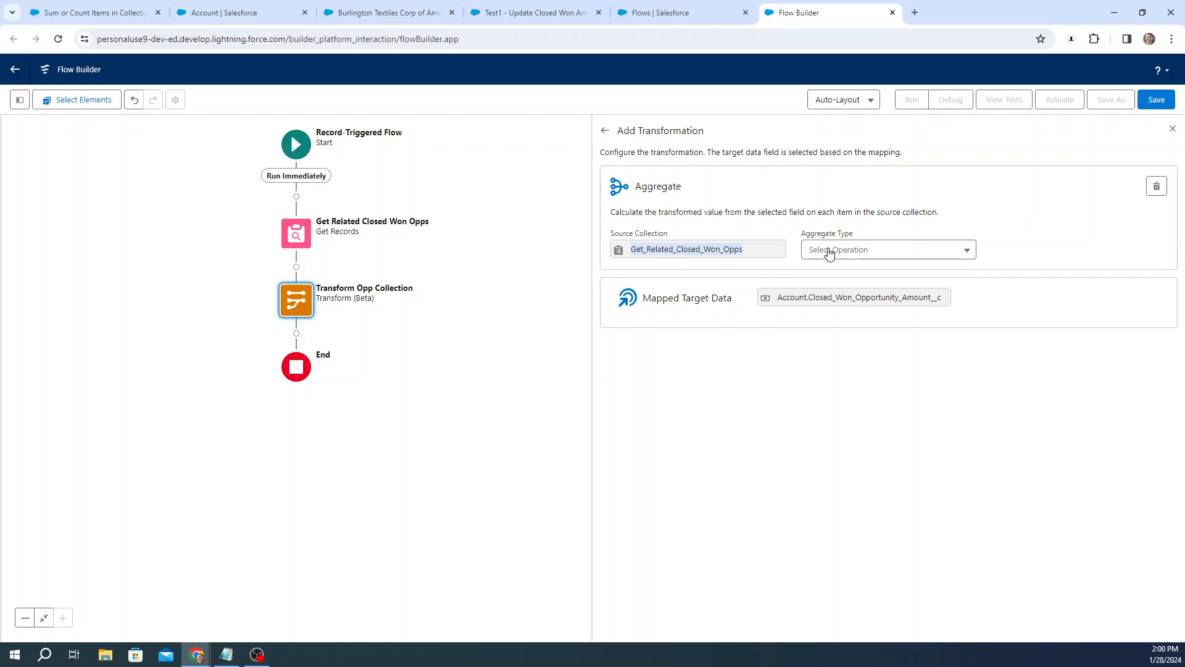
Step: Set the aggregate type to Sum and the field to transform to Amount for the Get_Related_Closed_Won_Opps collection
{"action": "left_click", "coordinate": [907, 255]}
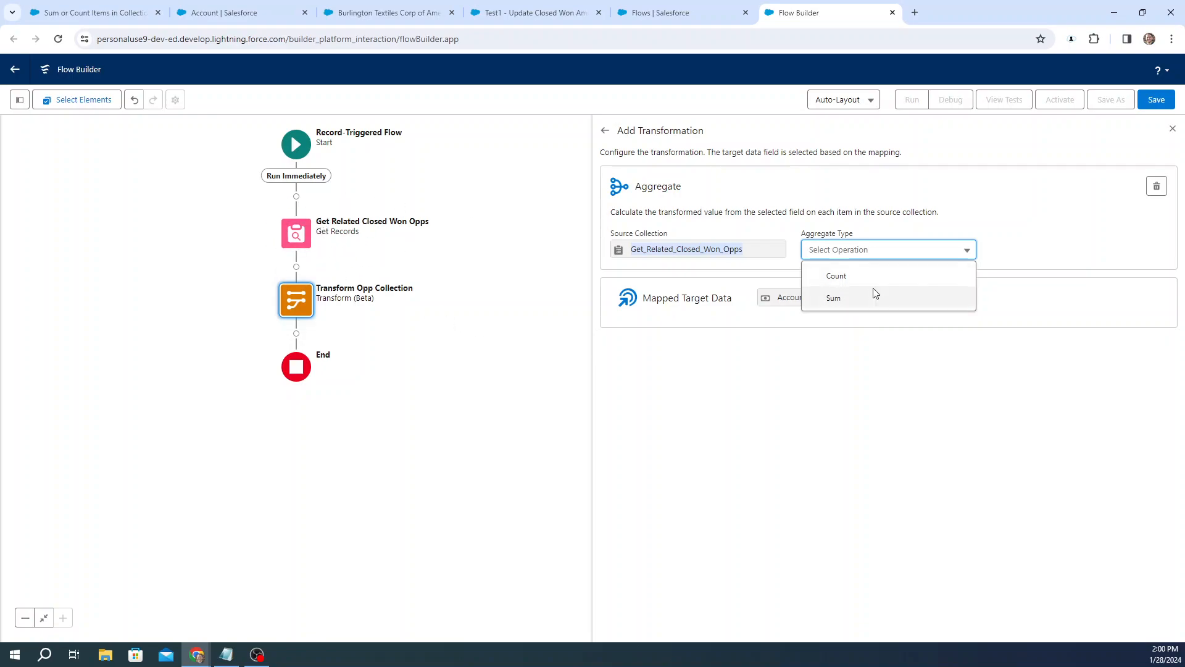
{"action": "left_click", "coordinate": [835, 300]}
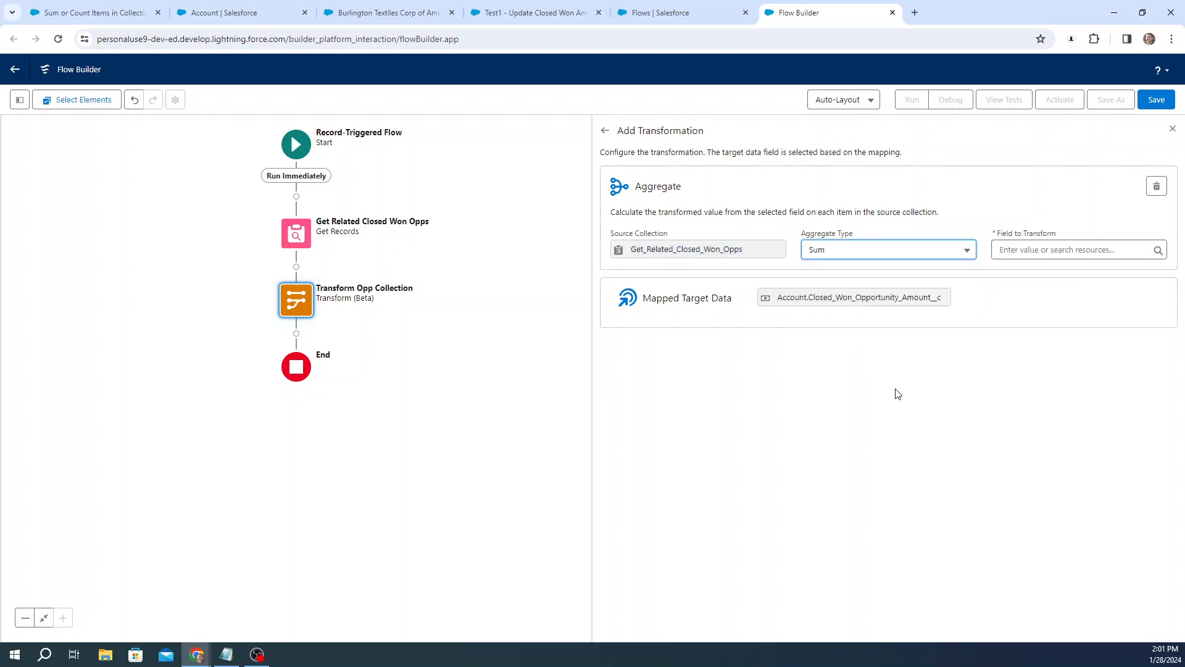
{"action": "left_click_drag", "start_coordinate": [1068, 239], "coordinate": [1001, 236]}
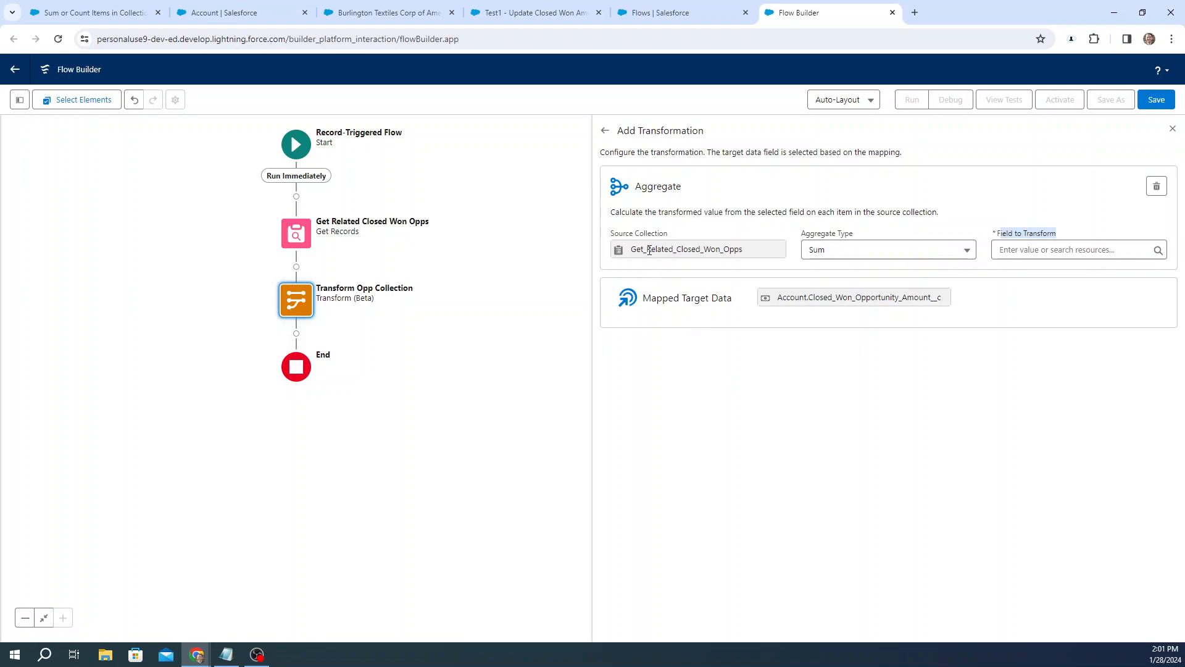
{"action": "left_click", "coordinate": [756, 252]}
{"action": "left_click_drag", "start_coordinate": [756, 253], "coordinate": [626, 250]}
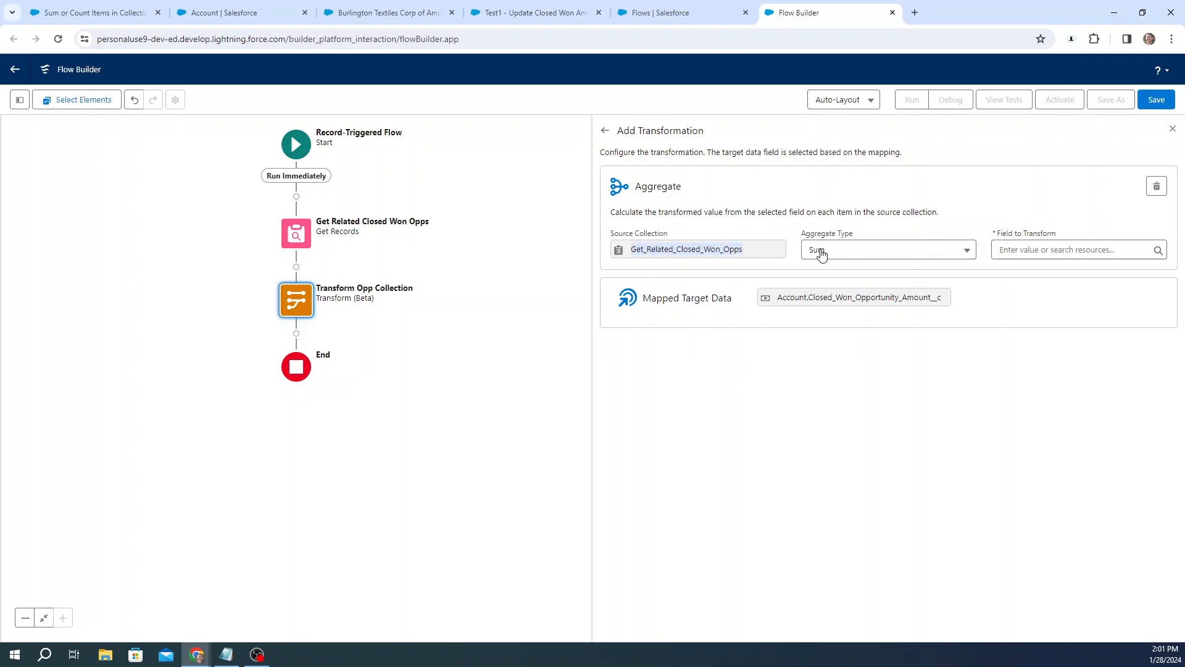
{"action": "left_click_drag", "start_coordinate": [1065, 238], "coordinate": [1000, 237]}
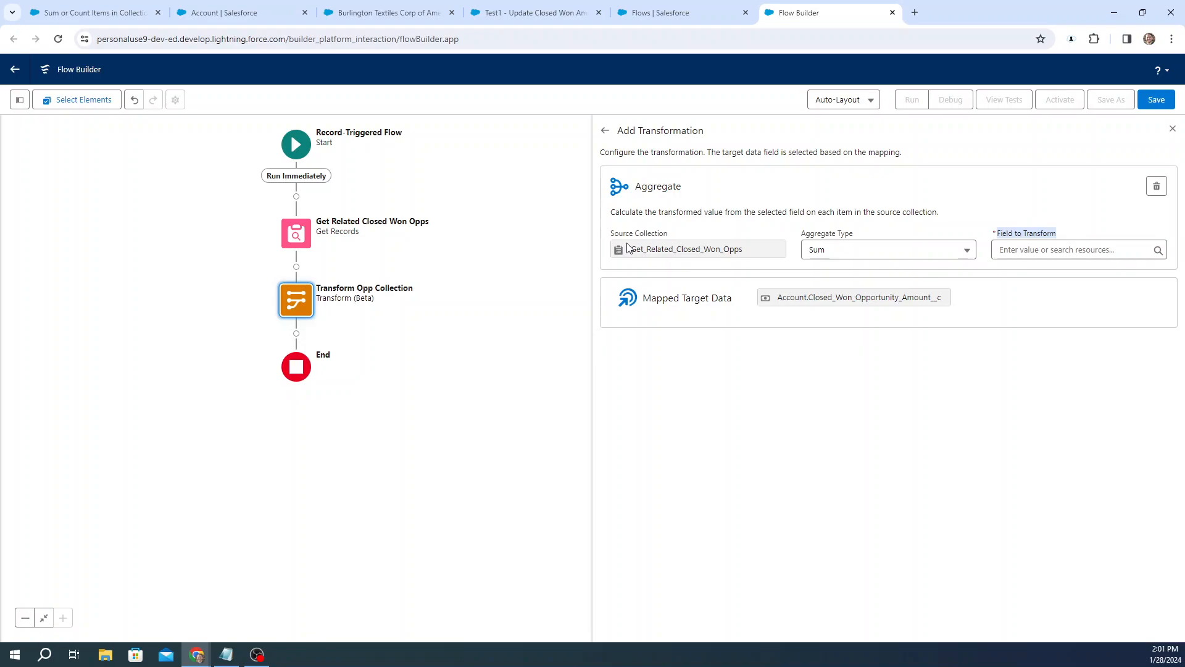
{"action": "left_click", "coordinate": [1028, 251]}
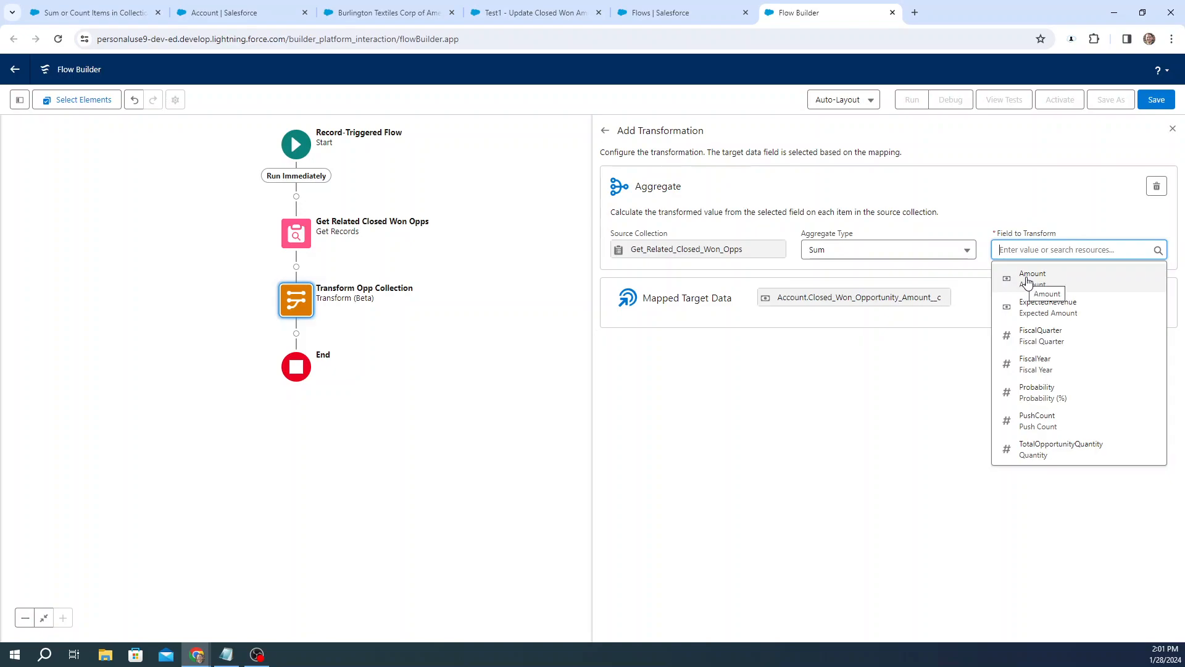
{"action": "left_click", "coordinate": [1028, 281]}
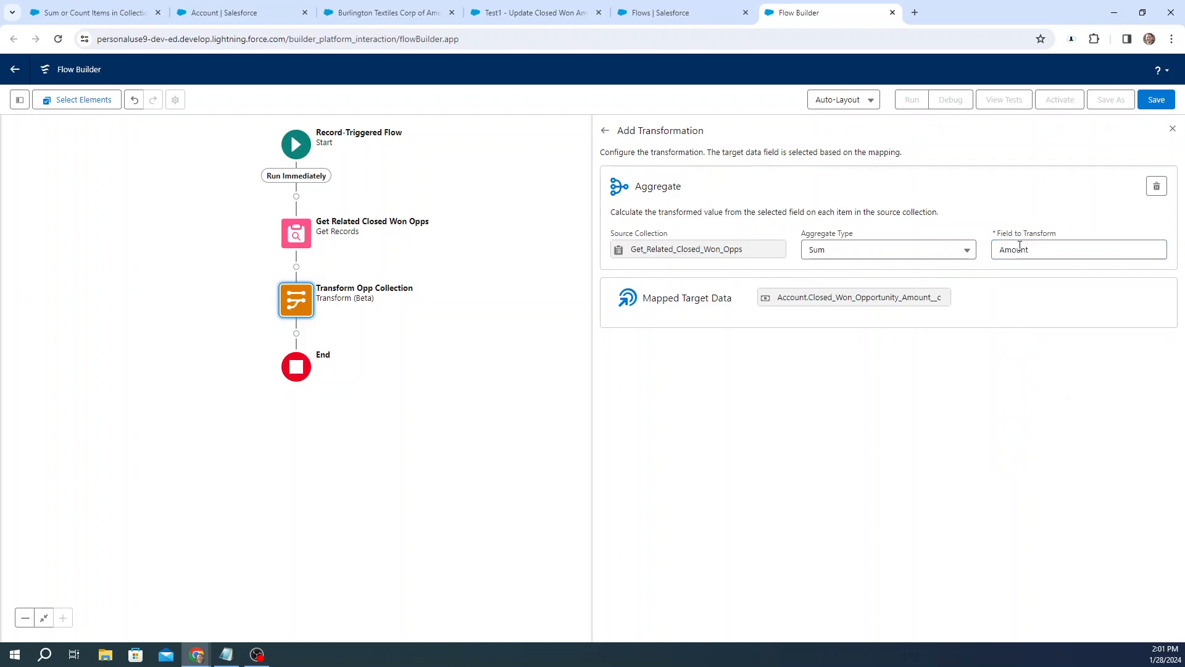
Step: Review the aggregate's mapped target field, Account.Closed_Won_Opportunity_Amount__c, and close the transformation settings
{"action": "left_click_drag", "start_coordinate": [644, 298], "coordinate": [946, 298]}
{"action": "left_click", "coordinate": [759, 356]}
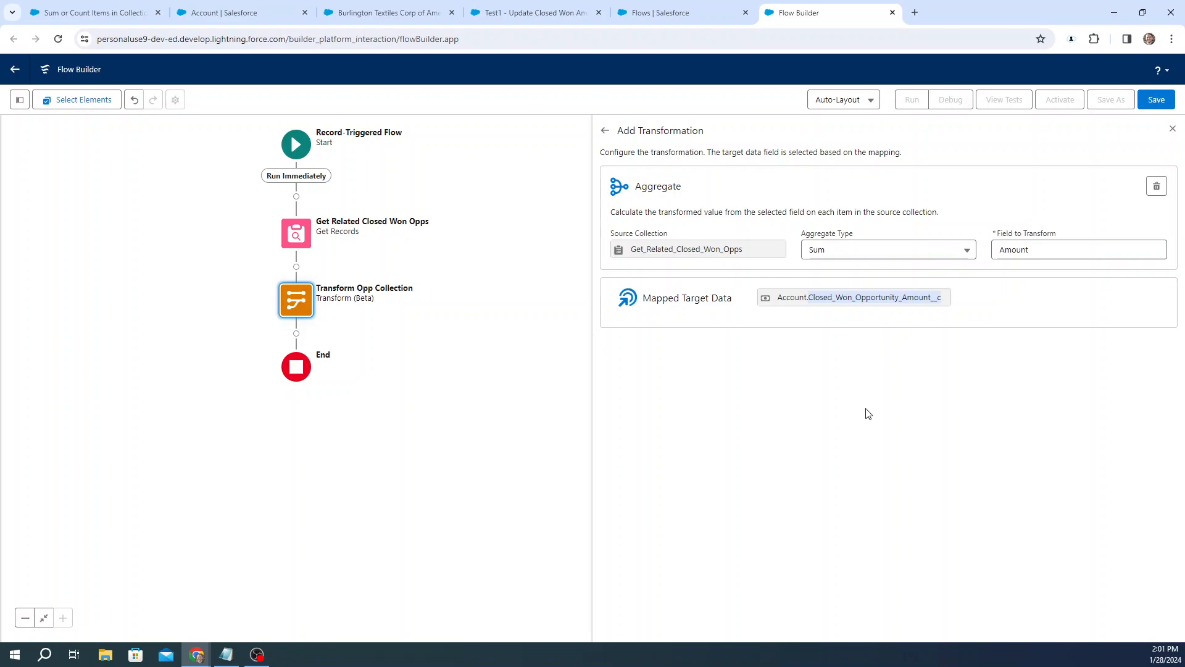
{"action": "double_click", "coordinate": [658, 186]}
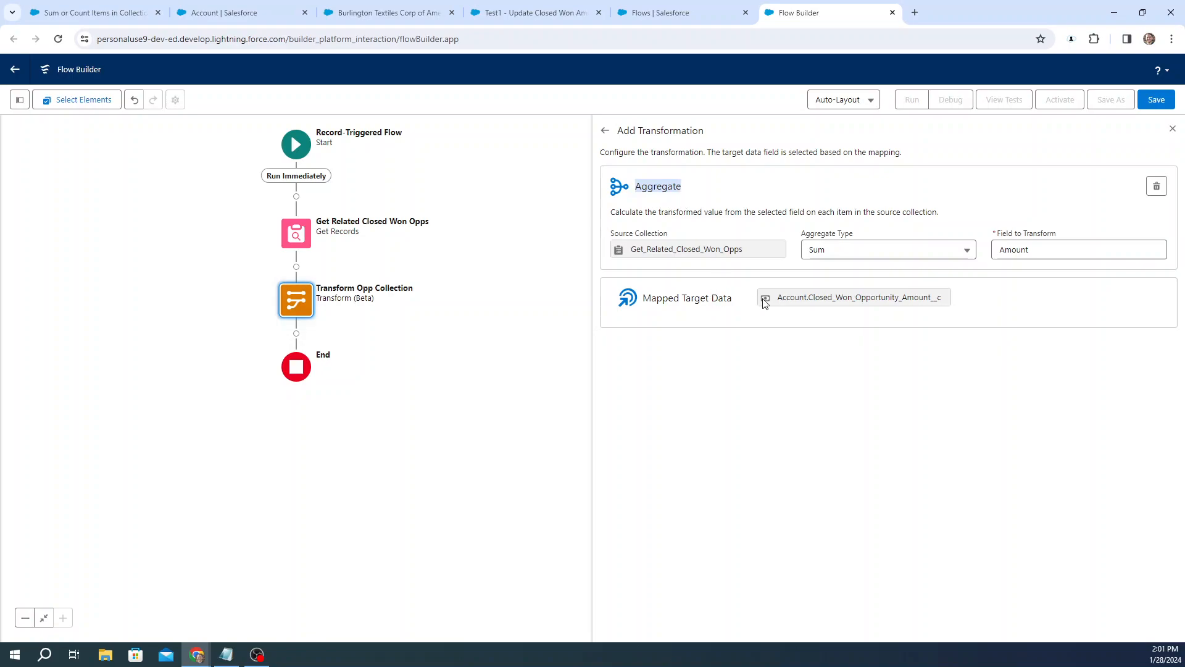
{"action": "left_click", "coordinate": [810, 296]}
{"action": "left_click_drag", "start_coordinate": [811, 296], "coordinate": [941, 297]}
{"action": "left_click", "coordinate": [948, 400]}
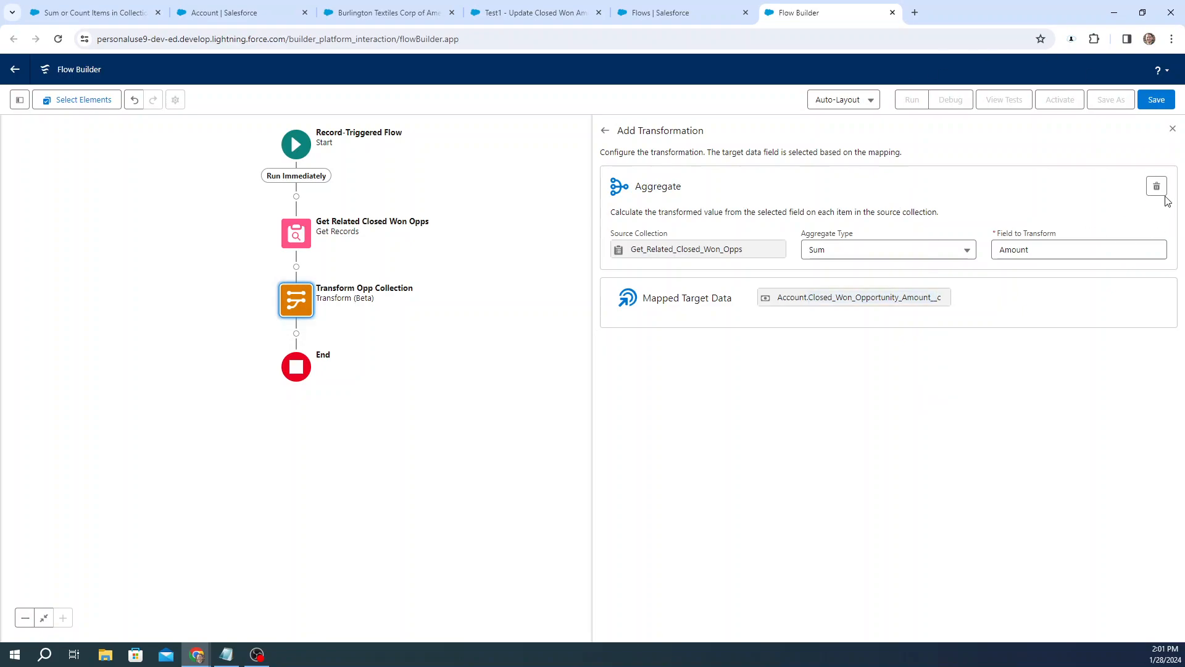
{"action": "left_click", "coordinate": [1173, 128]}
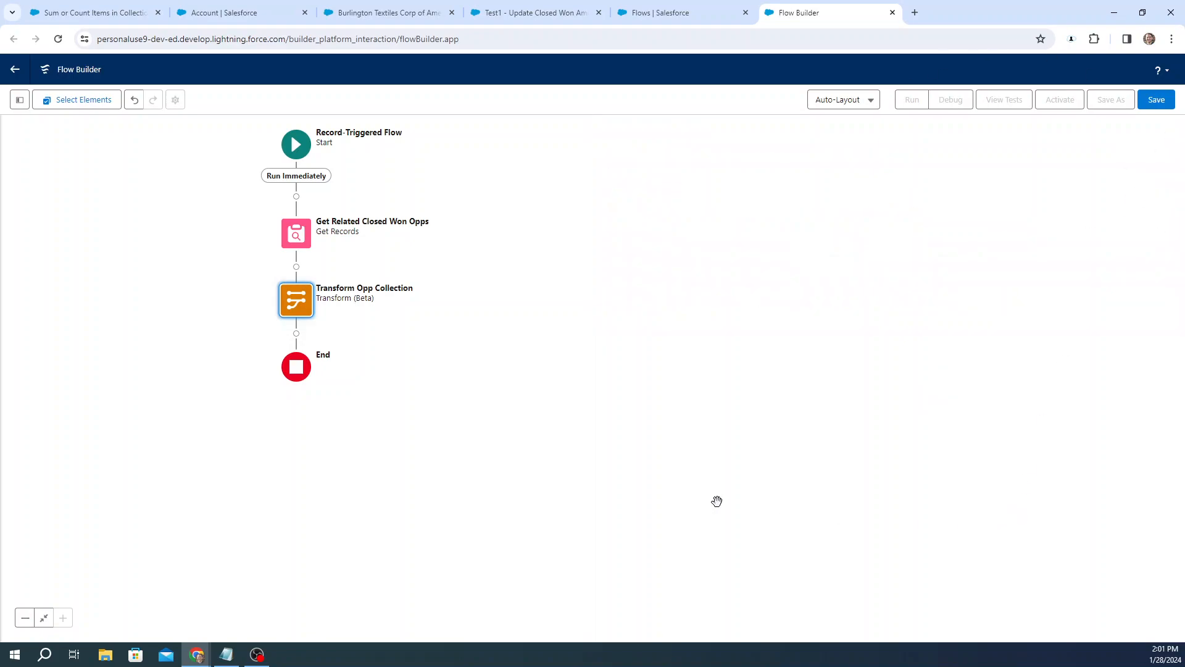
Step: Reopen Transform Opp Collection, examine the mapping line to Closed_Won_Opportunity_Amount__c and its aggregate settings, and close the element
{"action": "double_click", "coordinate": [307, 303]}
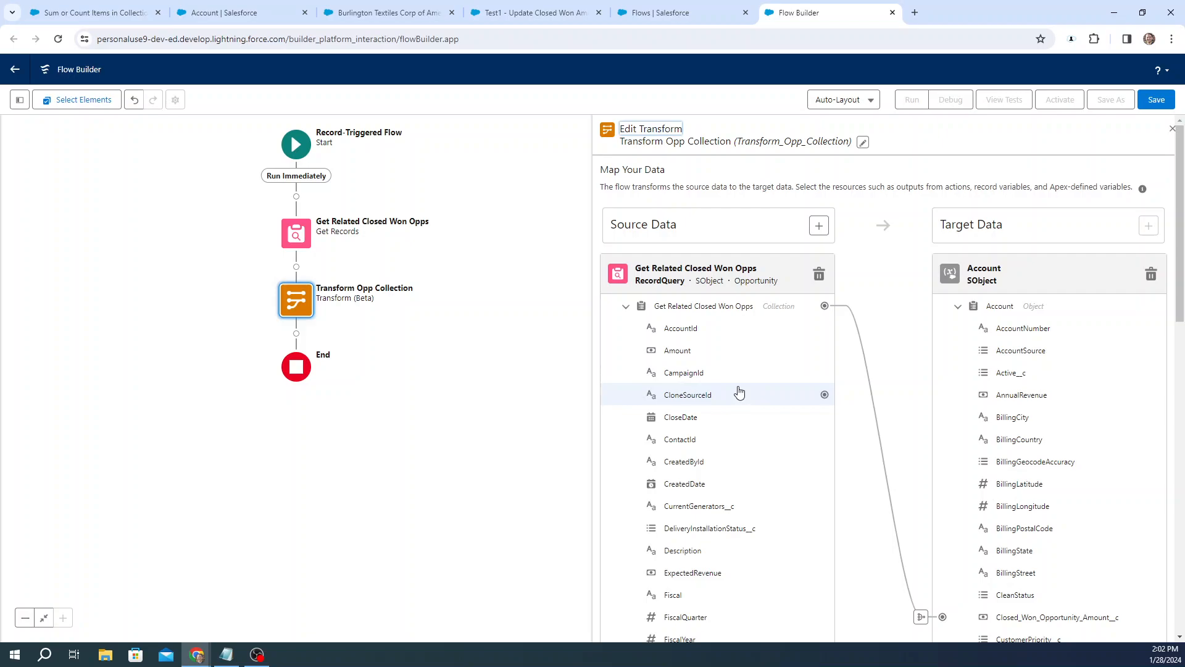
{"action": "left_click", "coordinate": [626, 306]}
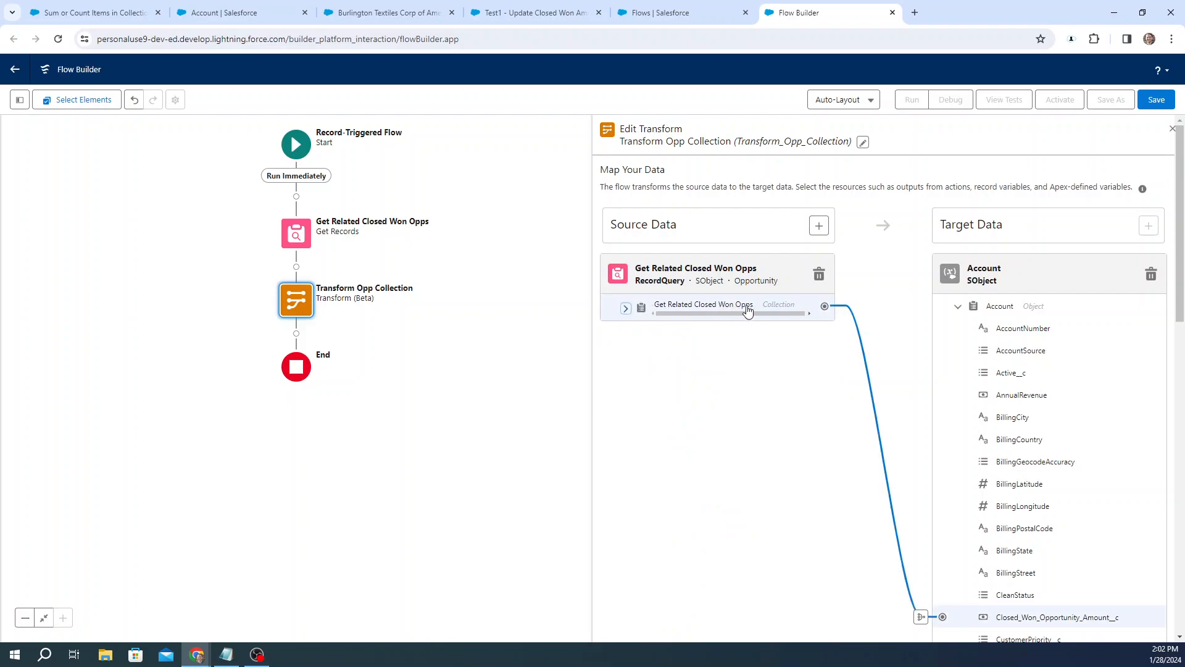
{"action": "left_click_drag", "start_coordinate": [828, 443], "coordinate": [899, 439]}
{"action": "scroll", "coordinate": [973, 458], "scroll_direction": "down", "scroll_amount": 4}
{"action": "left_click", "coordinate": [866, 458]}
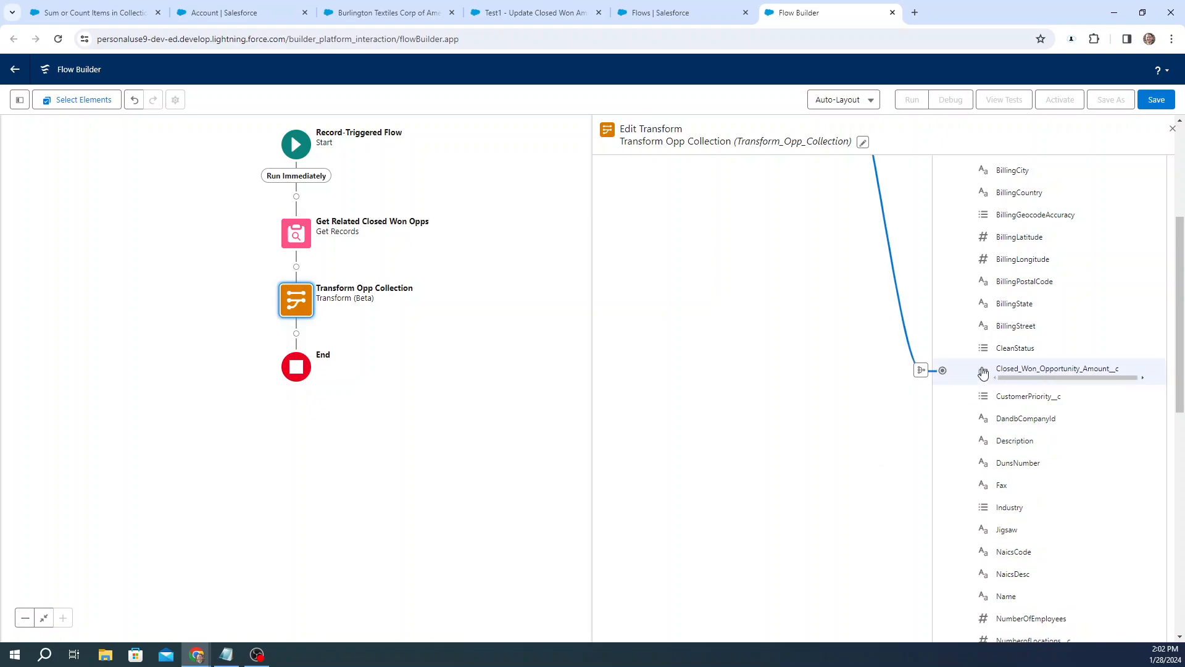
{"action": "left_click", "coordinate": [920, 371]}
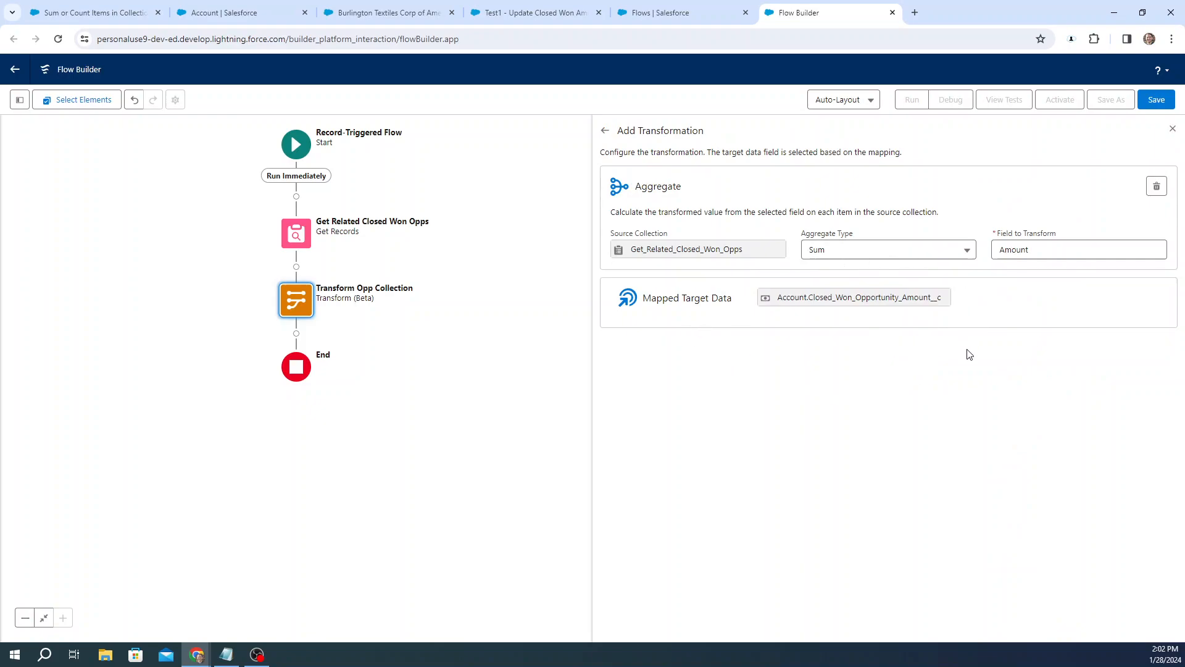
{"action": "left_click", "coordinate": [1173, 133]}
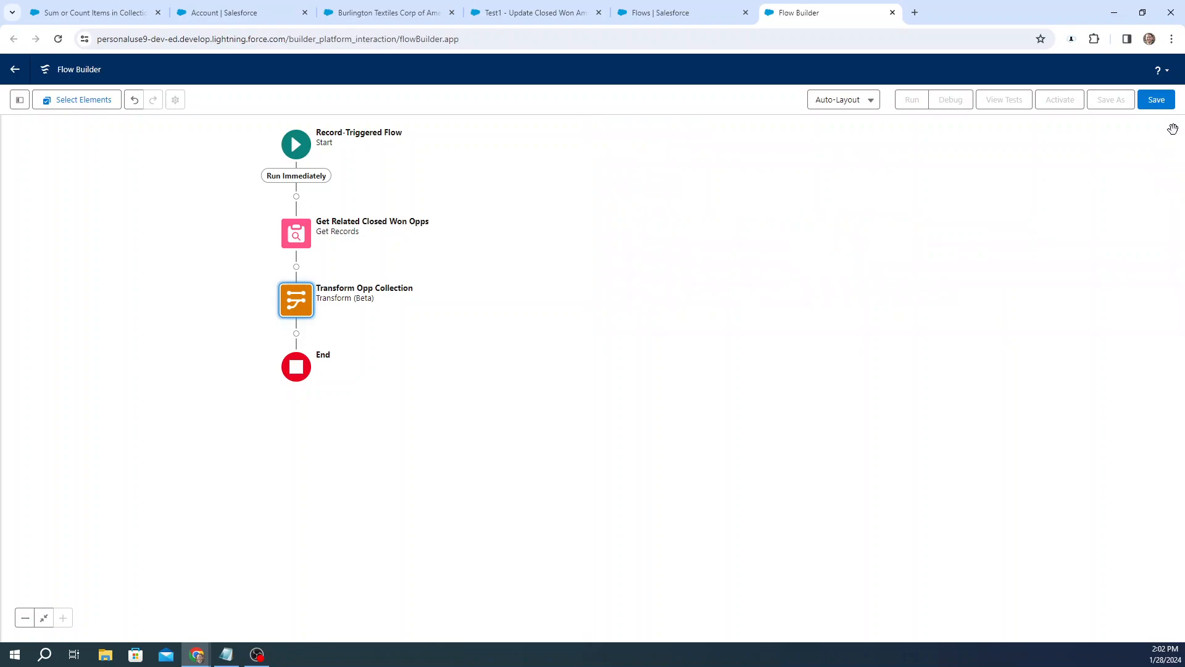
Step: Add an Assignment element after Transform Opp Collection and label it Assign to new Account Record
{"action": "left_click_drag", "start_coordinate": [512, 379], "coordinate": [761, 446]}
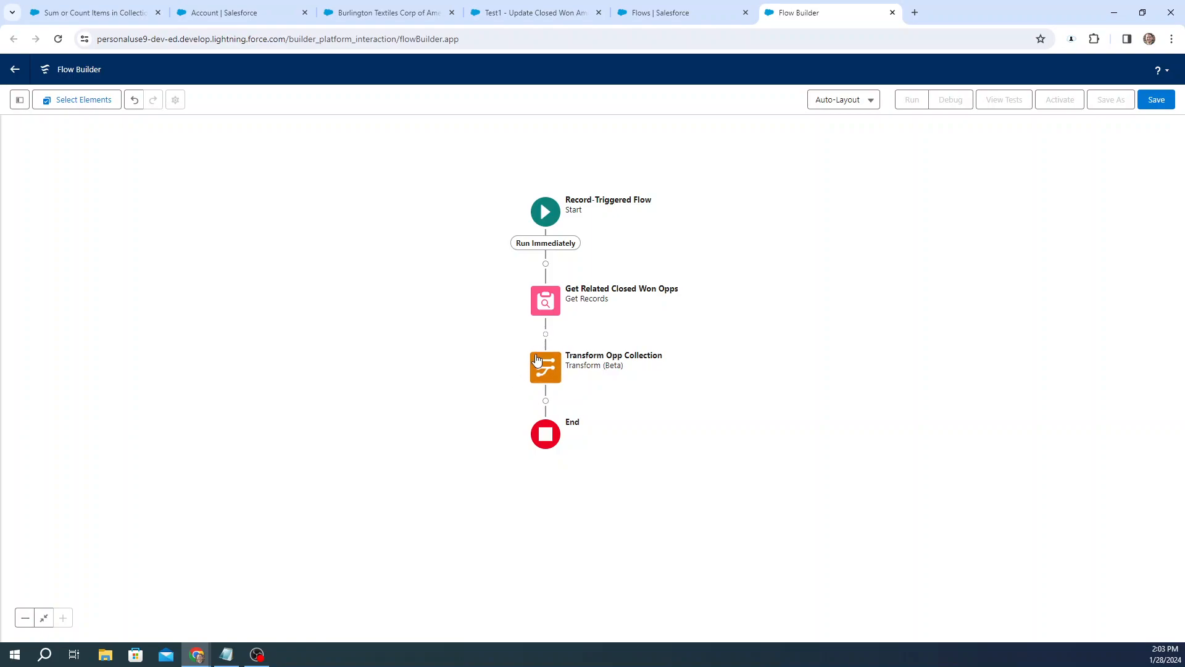
{"action": "left_click", "coordinate": [545, 402]}
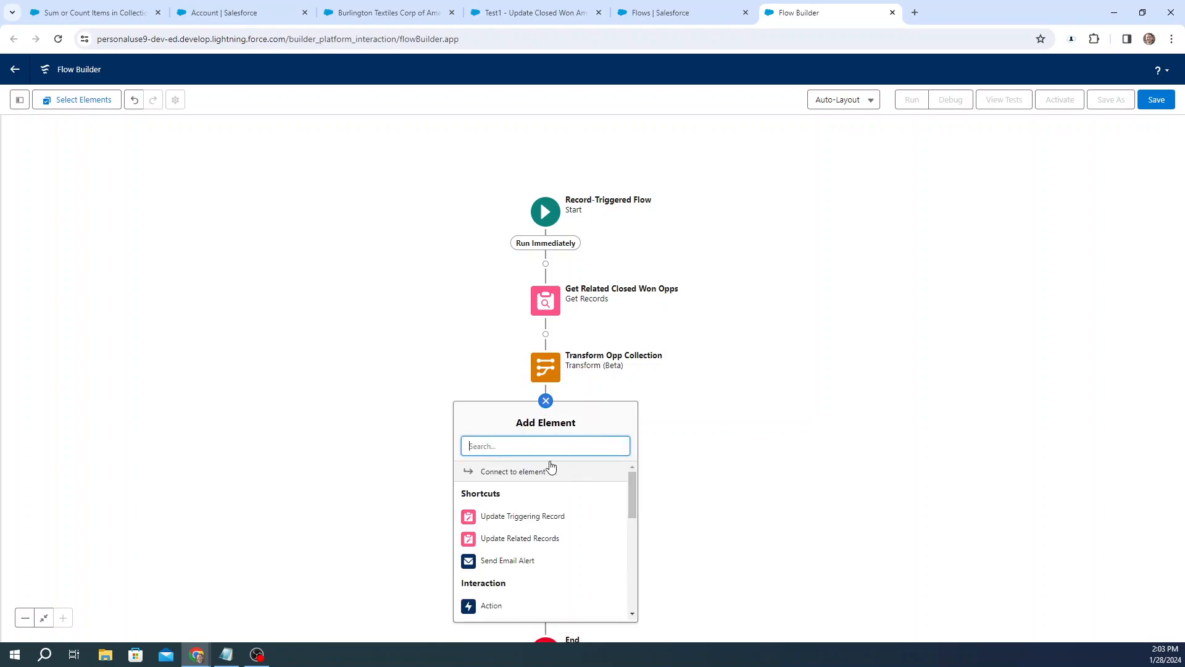
{"action": "type", "text": "assign"}
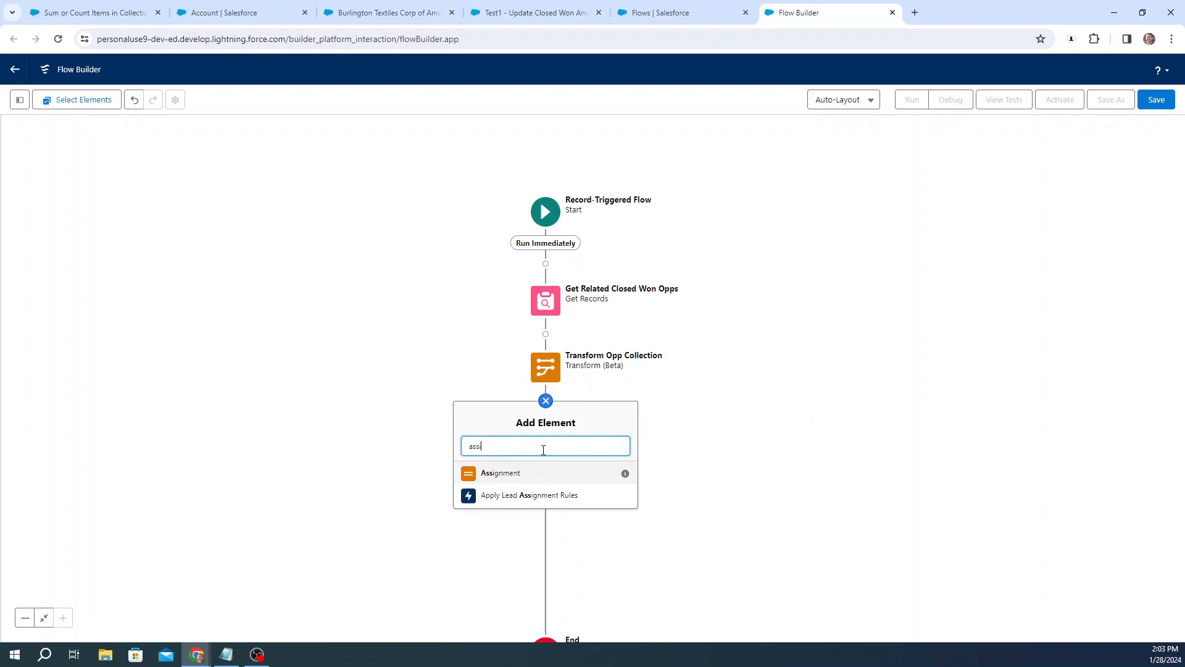
{"action": "left_click", "coordinate": [500, 474]}
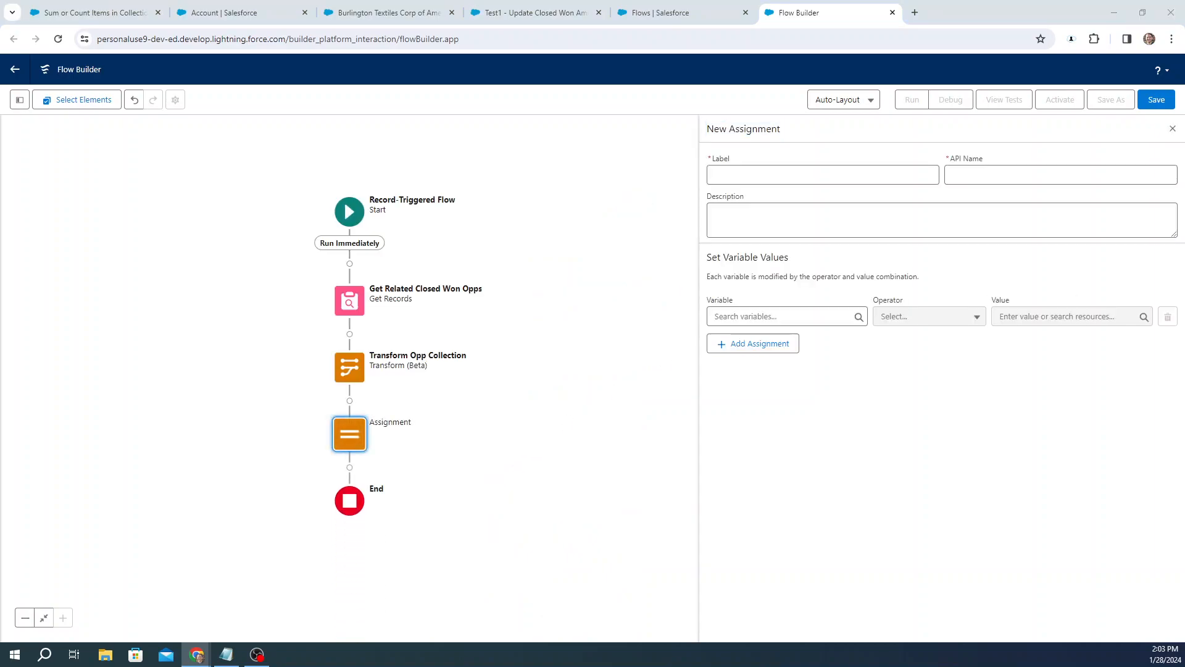
{"action": "left_click", "coordinate": [782, 177]}
{"action": "type", "text": "Assign to new Account "}
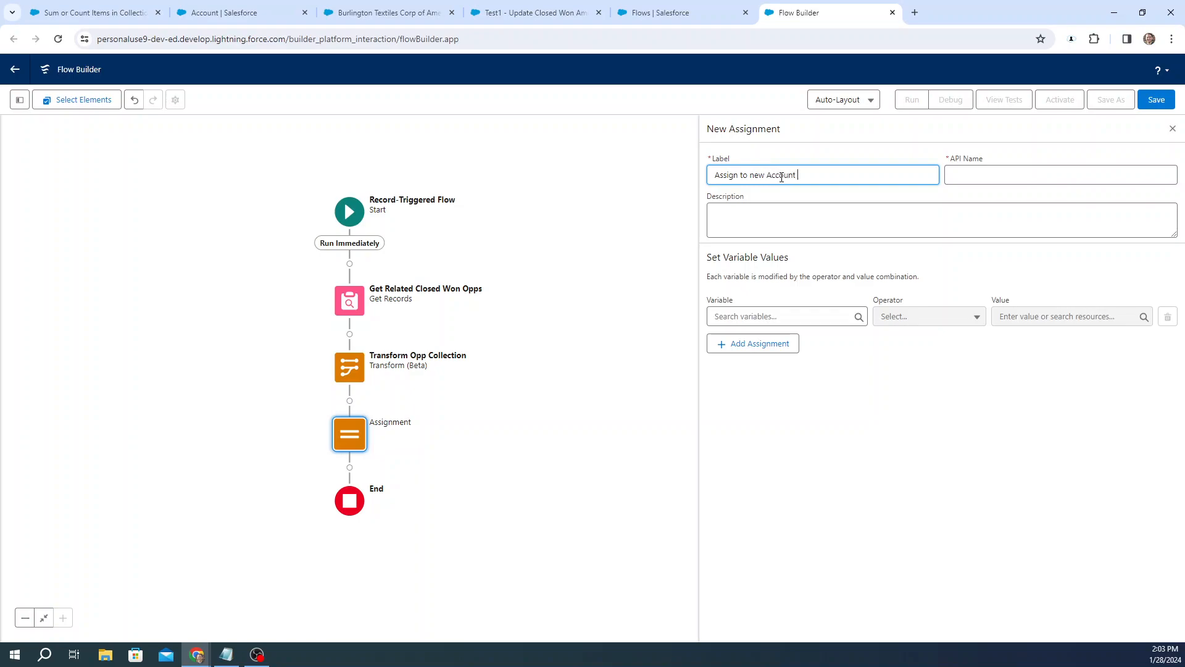
{"action": "type", "text": "Record"}
{"action": "key", "text": "Tab"}
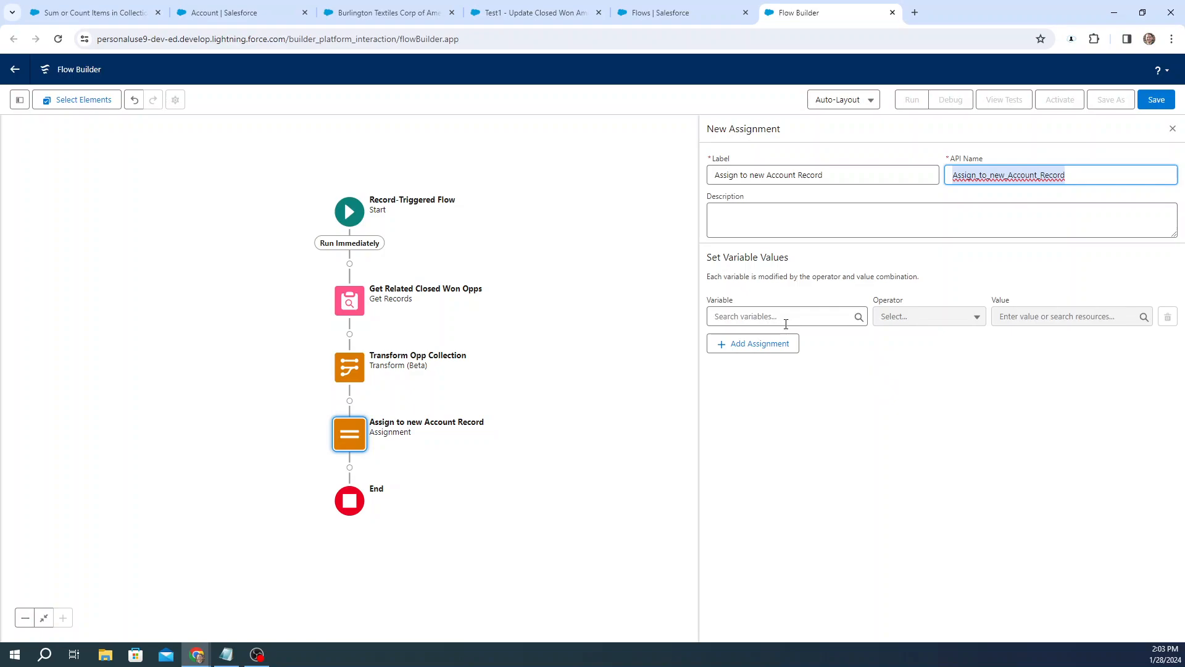
Step: Start a new resource for the assignment's variable, with resource type Variable and API name accountVariable
{"action": "left_click_drag", "start_coordinate": [802, 260], "coordinate": [712, 259]}
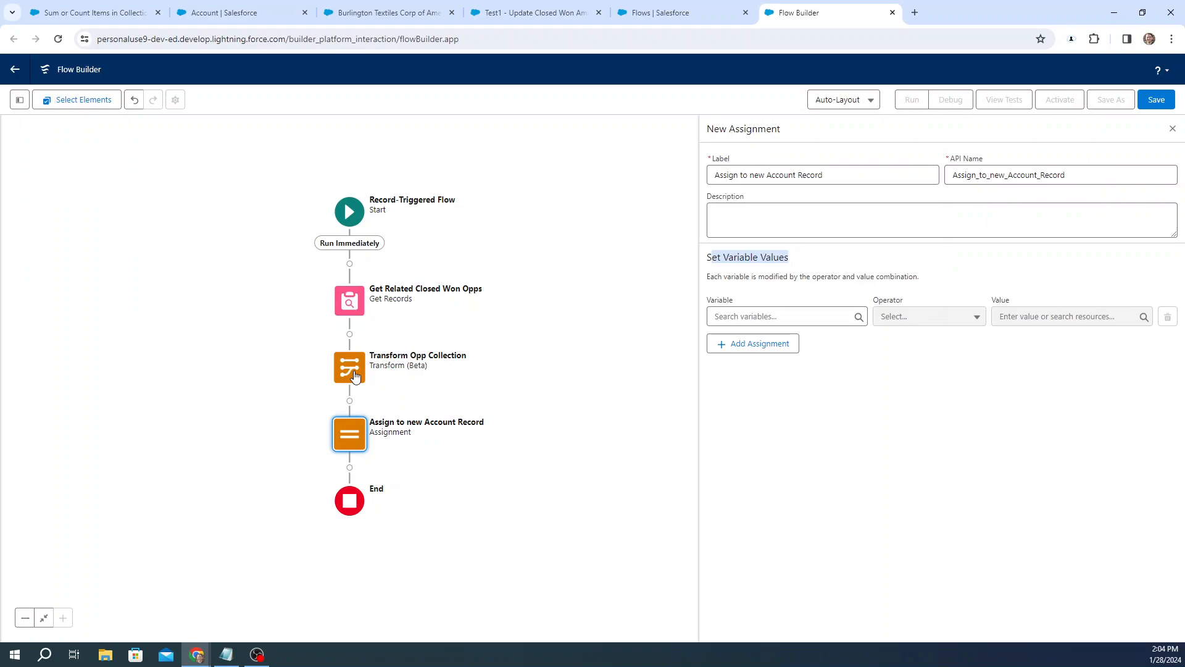
{"action": "left_click", "coordinate": [756, 319]}
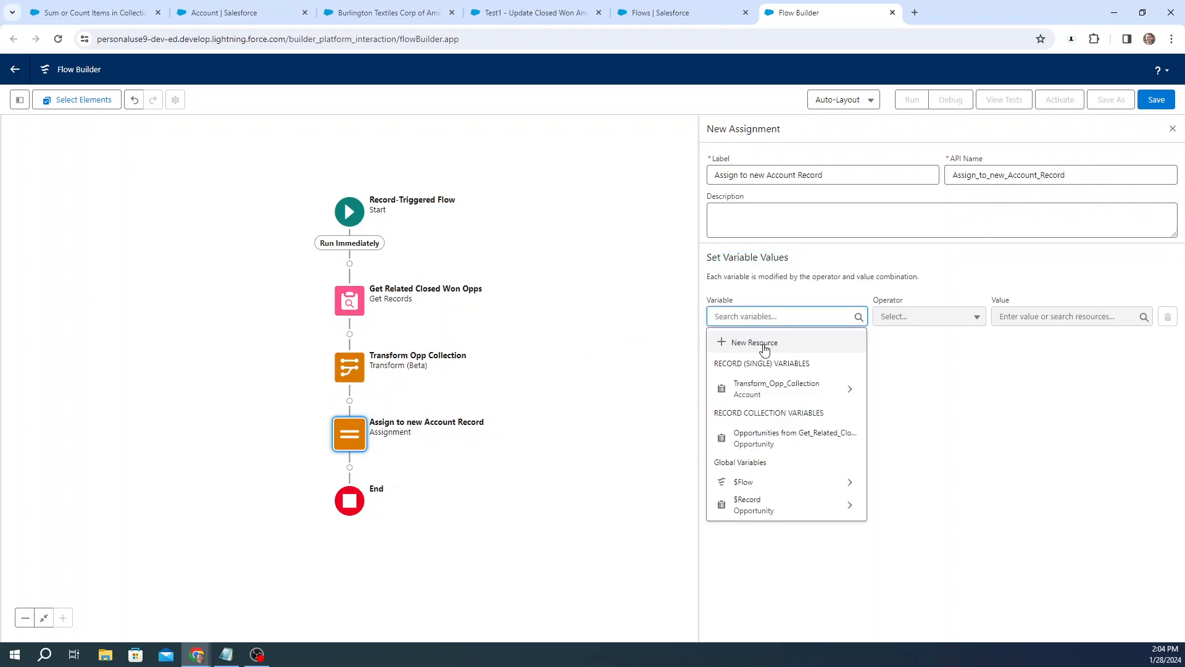
{"action": "left_click", "coordinate": [763, 342]}
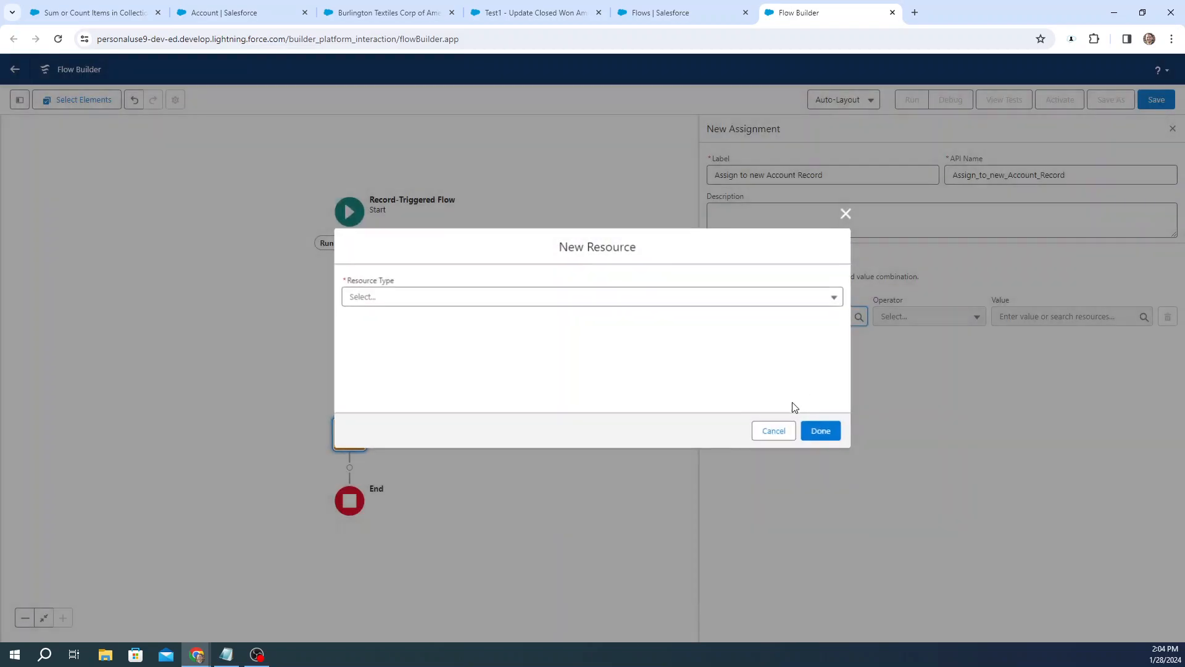
{"action": "left_click", "coordinate": [489, 305]}
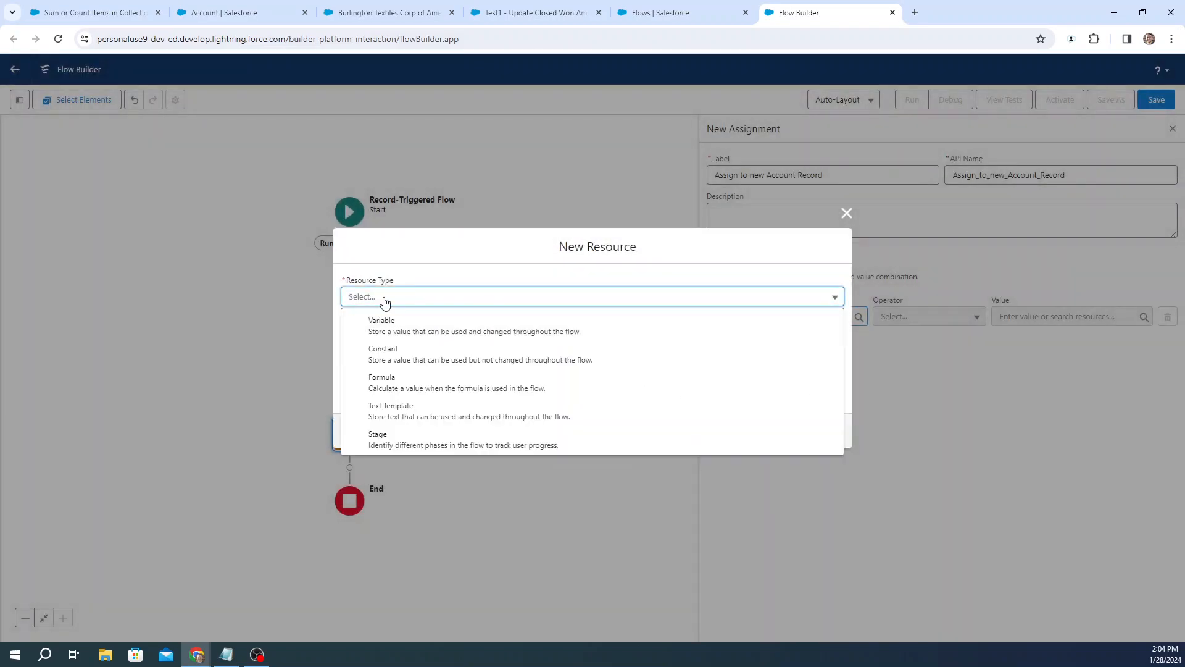
{"action": "left_click", "coordinate": [405, 329]}
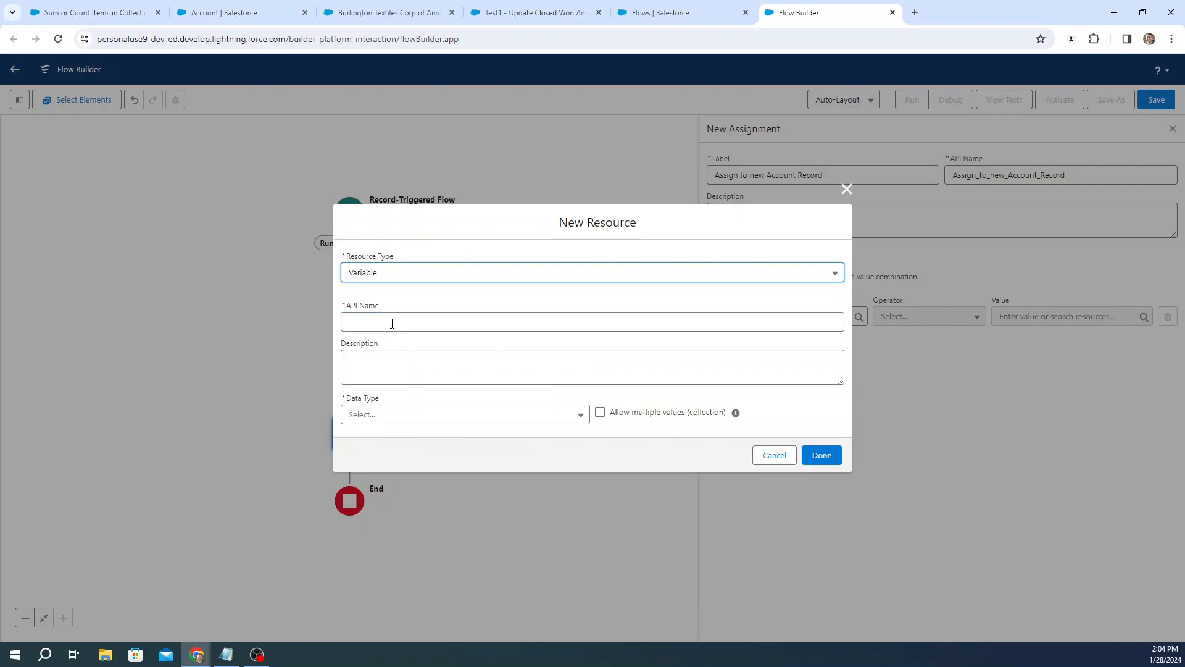
{"action": "left_click", "coordinate": [391, 322]}
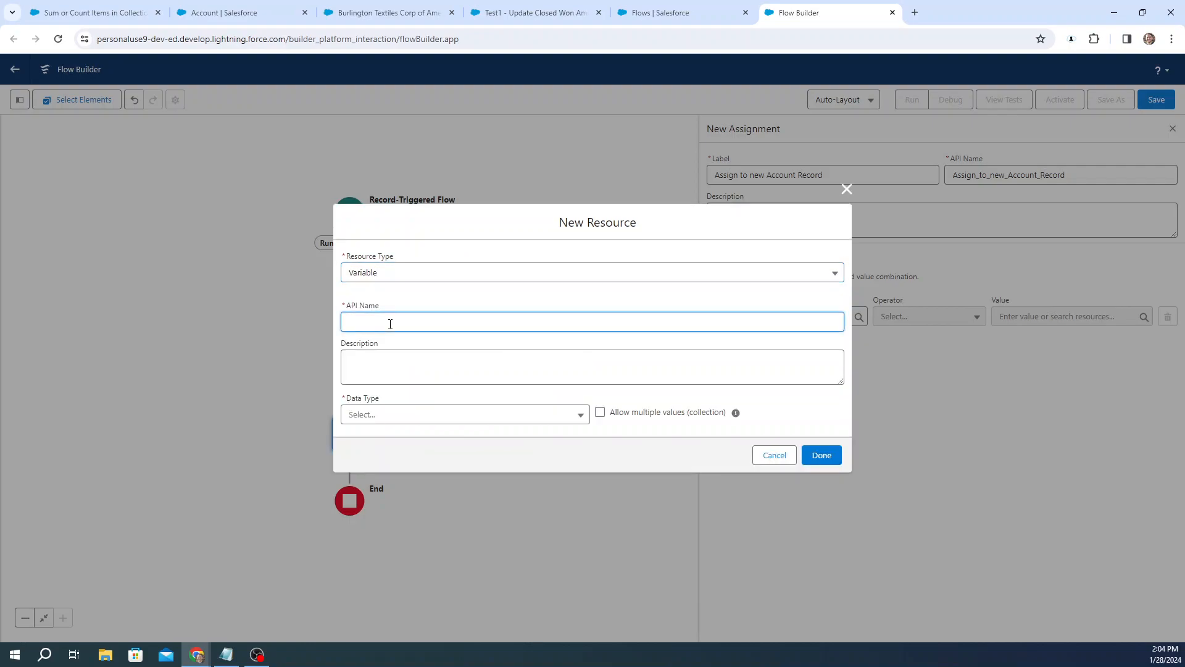
{"action": "type", "text": "accountVariable"}
{"action": "key", "text": "Tab"}
Step: Set the new variable's data type to Record and its object to Account, and finish creating it
{"action": "left_click", "coordinate": [398, 418]}
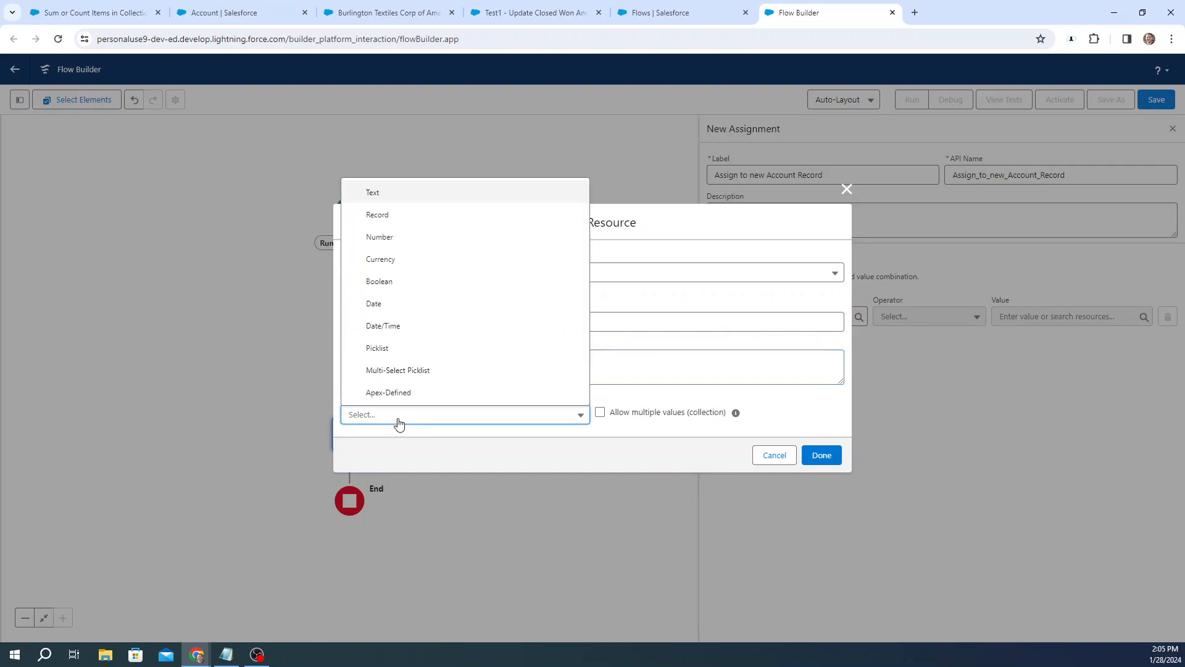
{"action": "left_click", "coordinate": [378, 216]}
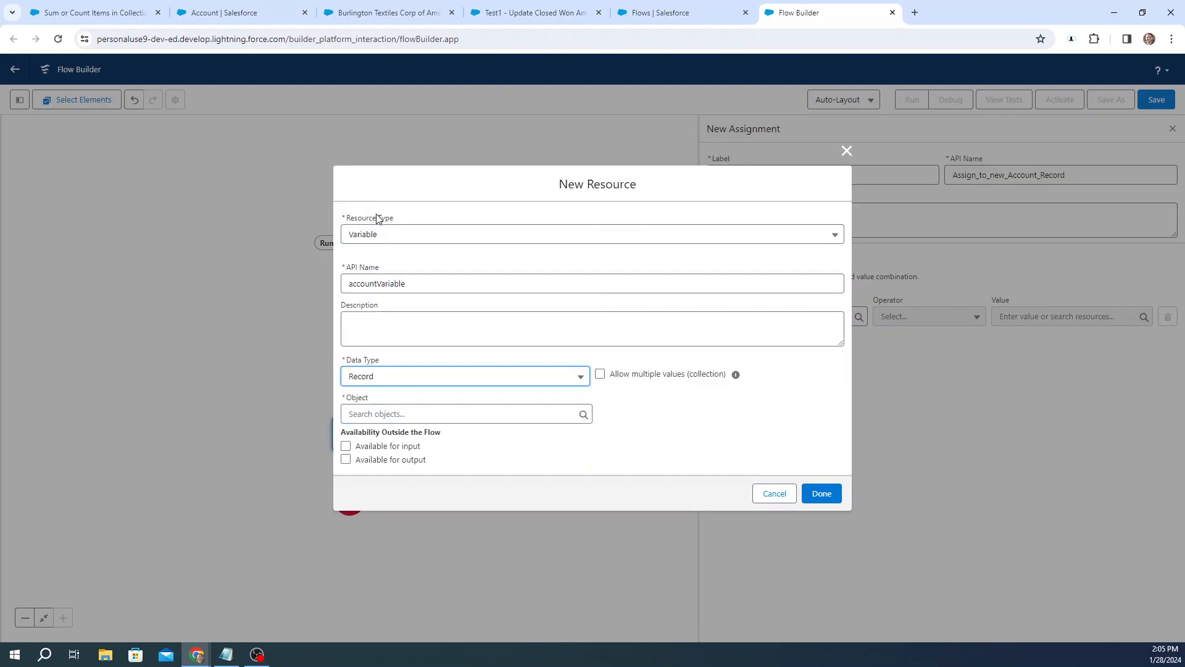
{"action": "left_click", "coordinate": [397, 415]}
{"action": "type", "text": "account"}
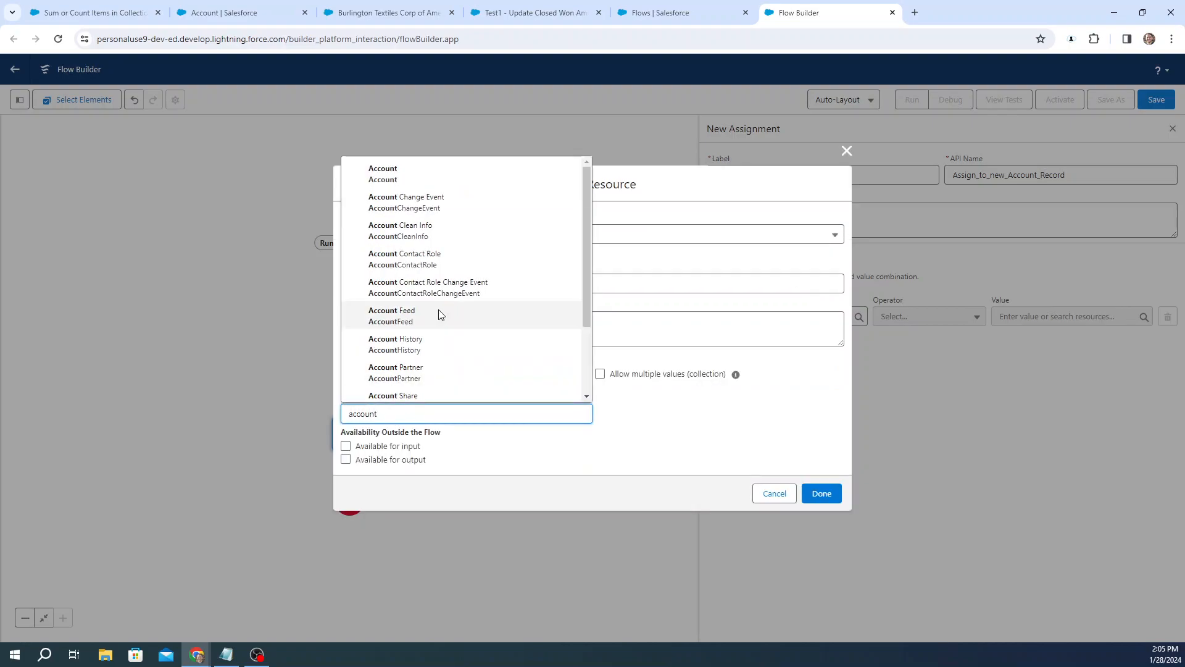
{"action": "left_click", "coordinate": [400, 176]}
{"action": "left_click", "coordinate": [799, 425]}
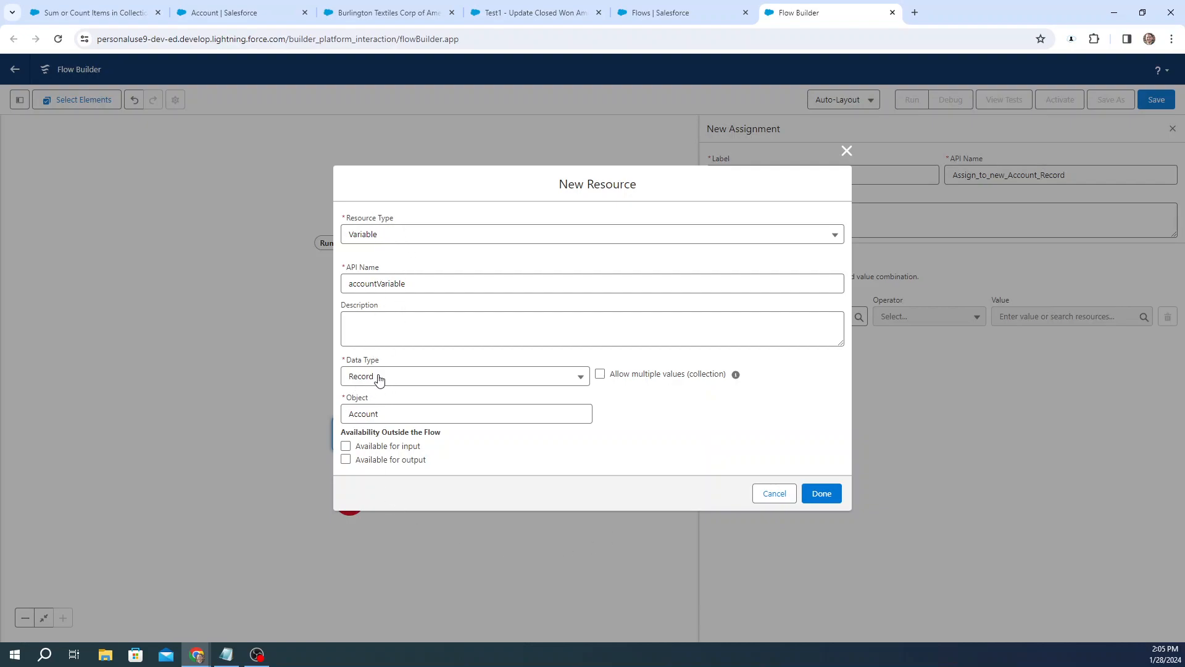
{"action": "left_click", "coordinate": [820, 494]}
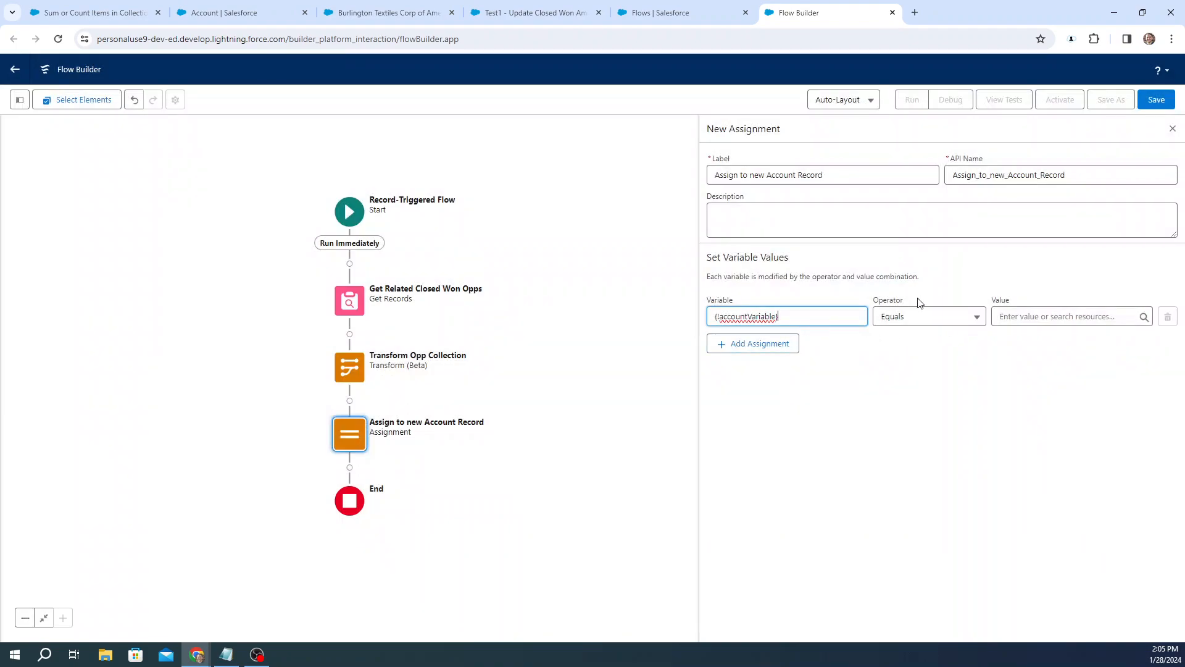
Step: Set the value assigned to accountVariable to the Transform_Opp_Collection account record
{"action": "left_click", "coordinate": [1056, 315]}
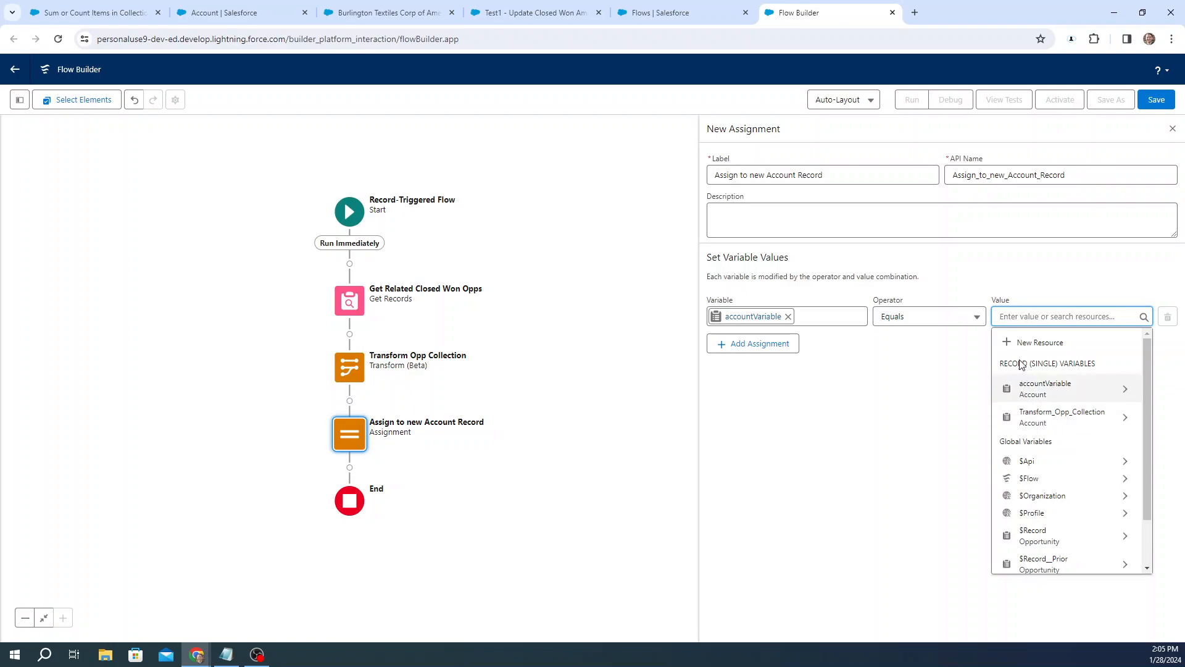
{"action": "left_click", "coordinate": [1052, 419]}
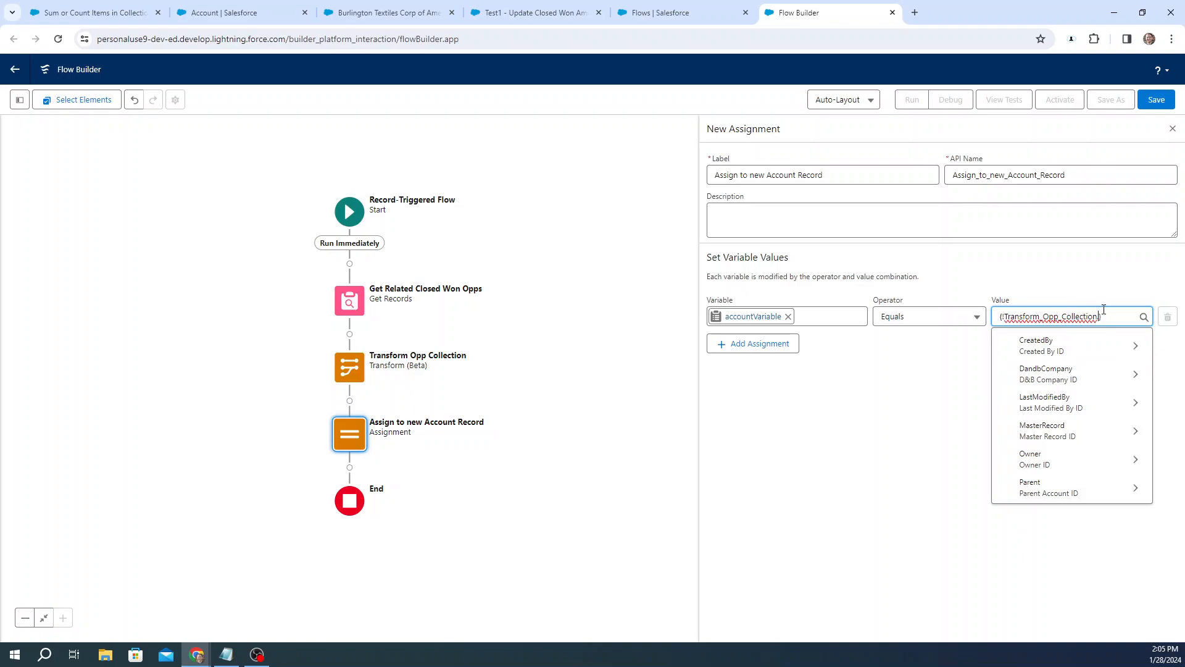
Step: Use the whole Transform_Opp_Collection record as accountVariable's value and close the assignment's settings
{"action": "key", "text": "BackSpace"}
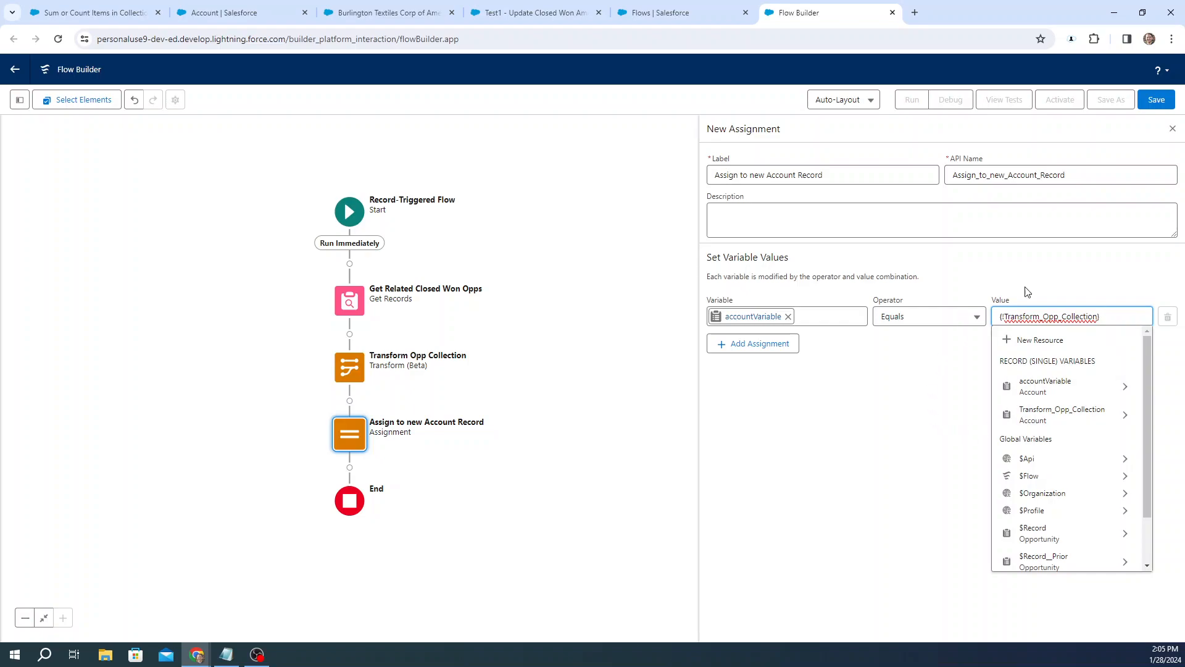
{"action": "left_click", "coordinate": [1075, 282]}
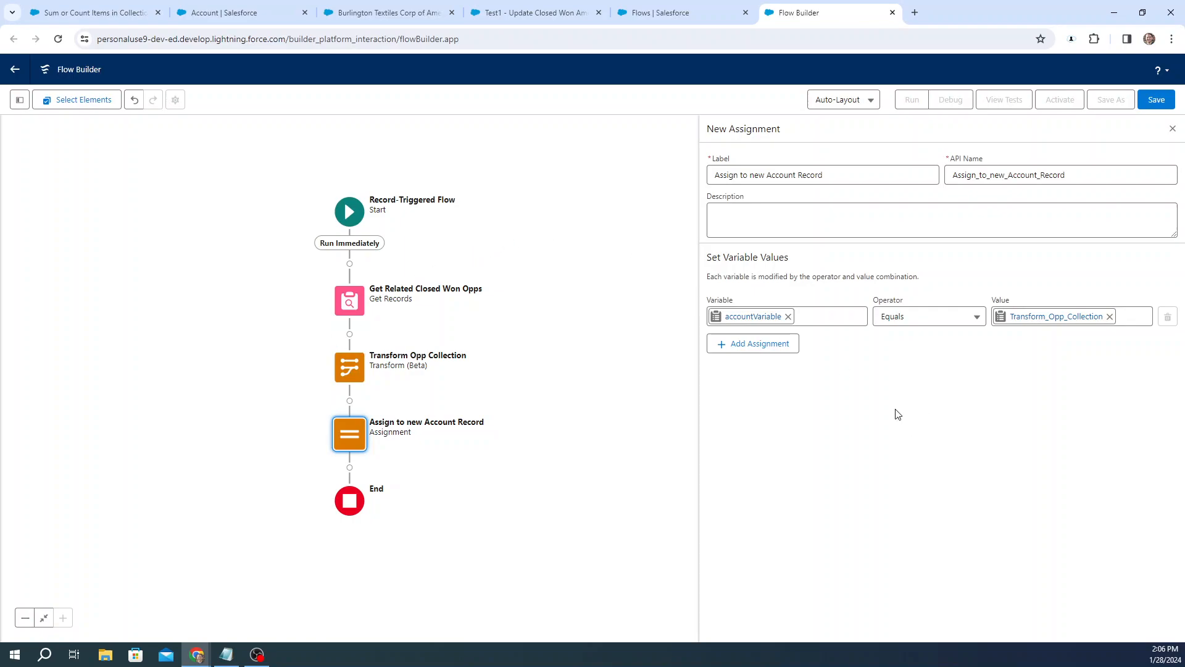
{"action": "left_click", "coordinate": [1173, 132]}
Step: Add an Update Records element after Assign to new Account Record and label it Update Account
{"action": "left_click_drag", "start_coordinate": [497, 515], "coordinate": [714, 444]}
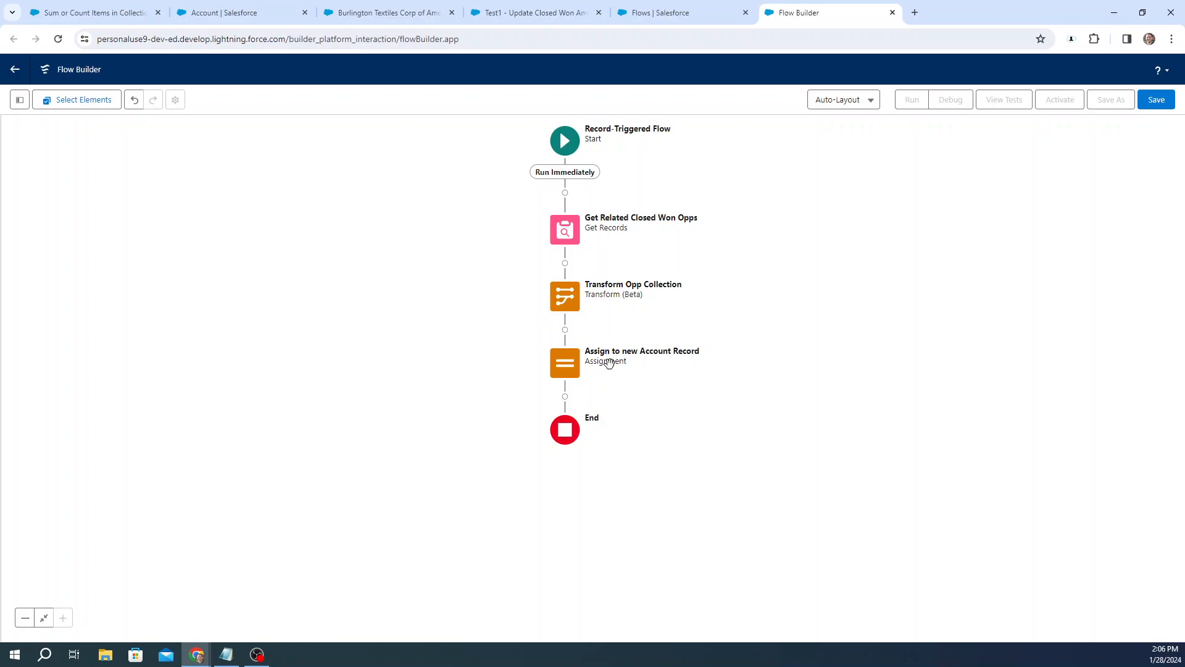
{"action": "left_click", "coordinate": [565, 397]}
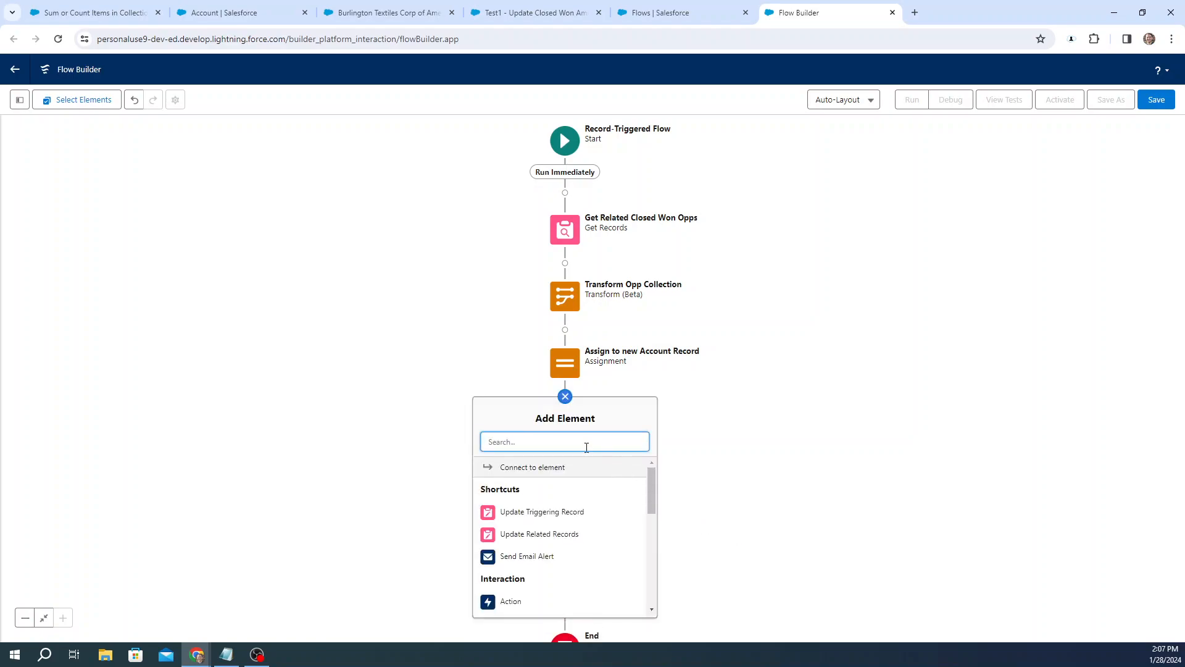
{"action": "type", "text": "update"}
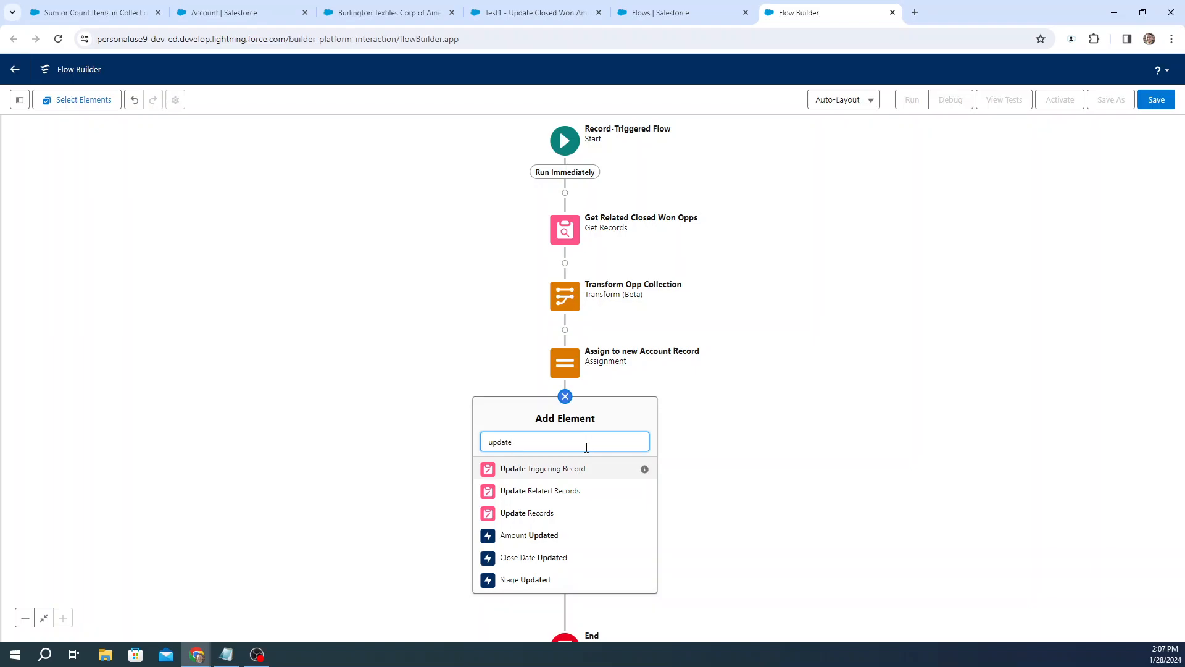
{"action": "left_click", "coordinate": [543, 513]}
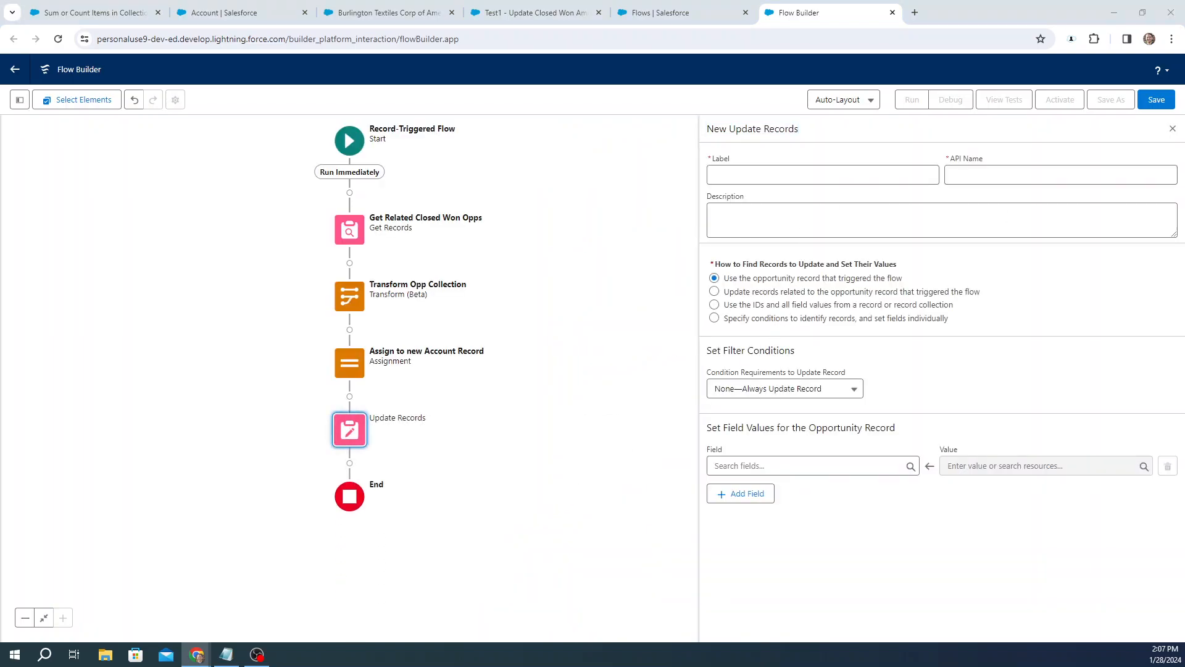
{"action": "left_click", "coordinate": [812, 176]}
{"action": "type", "text": "Update Account"}
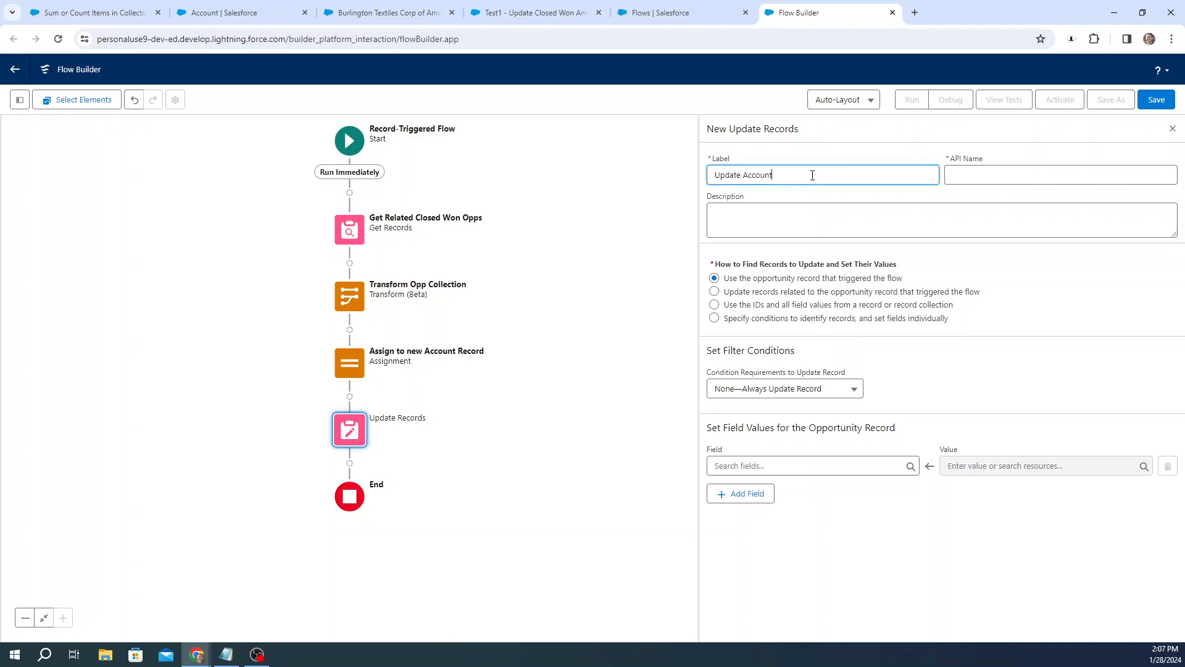
{"action": "key", "text": "Tab"}
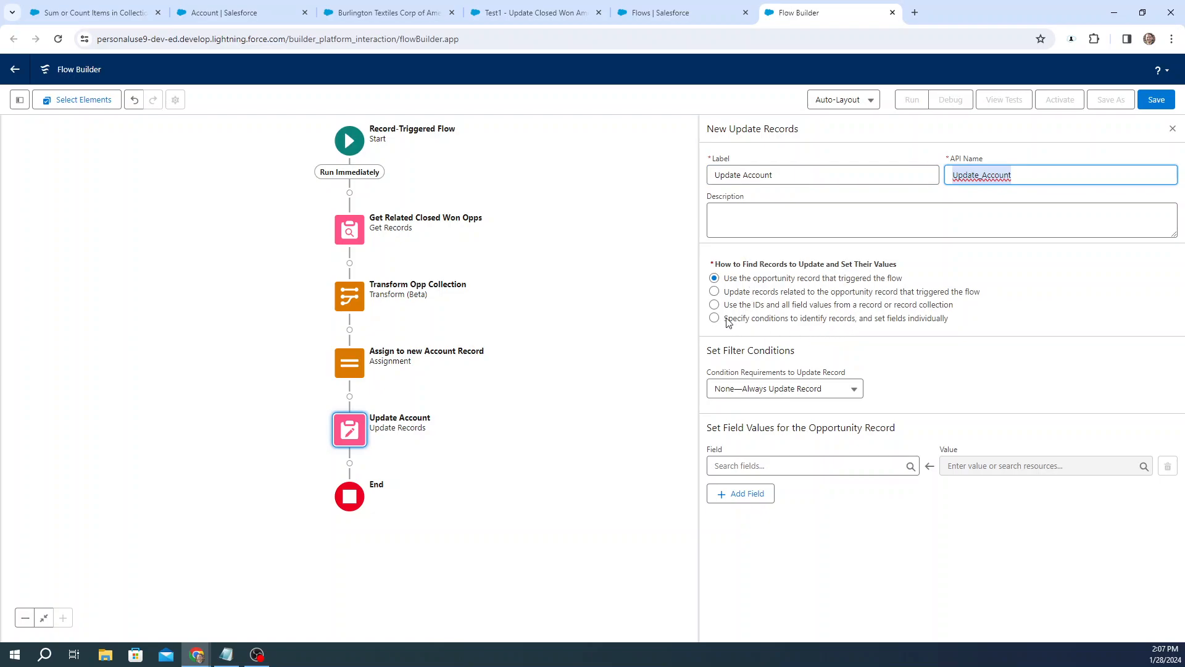
Step: Have Update Account identify records by specified conditions and set fields individually, with Account as the object
{"action": "left_click", "coordinate": [811, 324]}
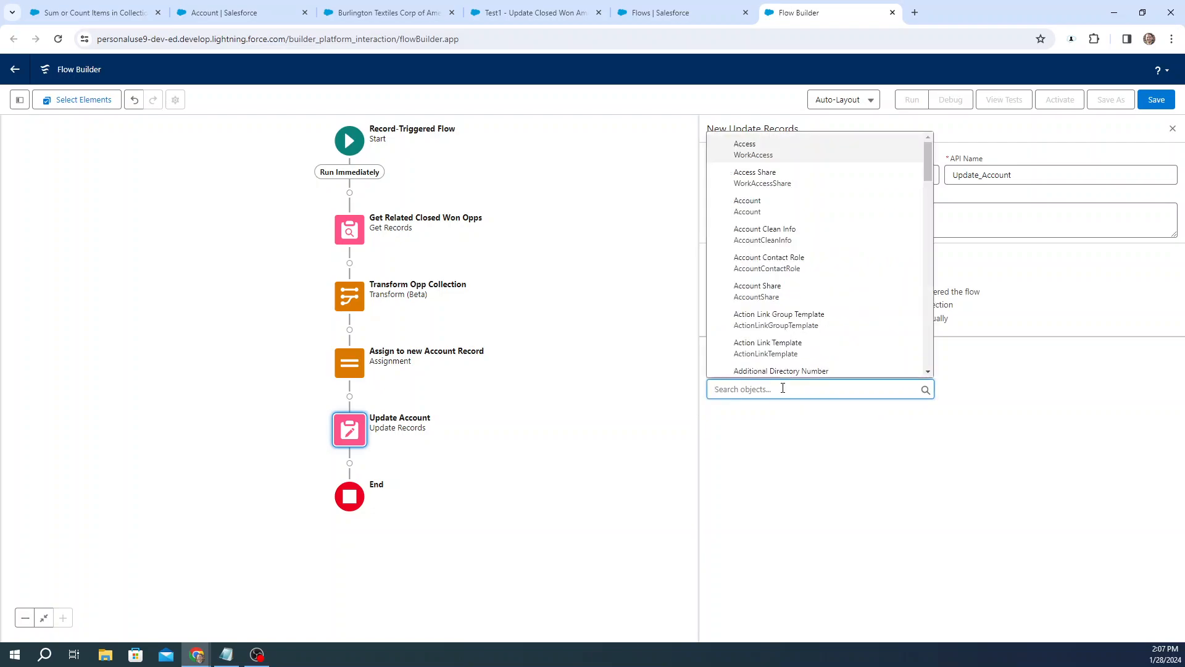
{"action": "type", "text": "account"}
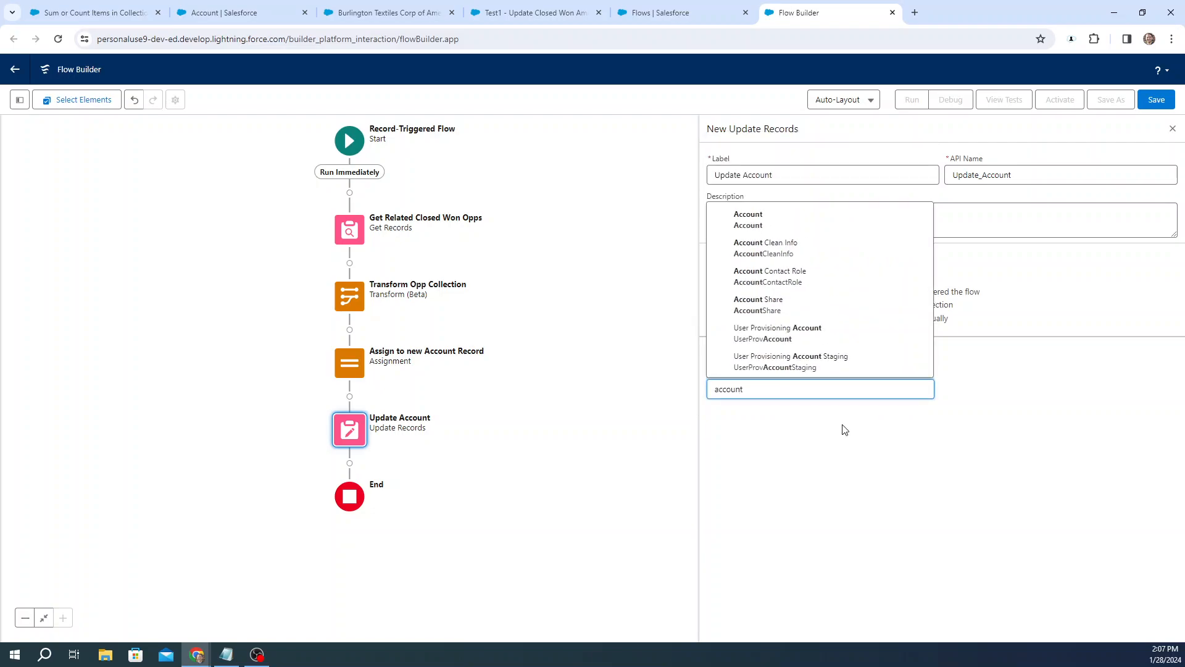
{"action": "left_click", "coordinate": [815, 223]}
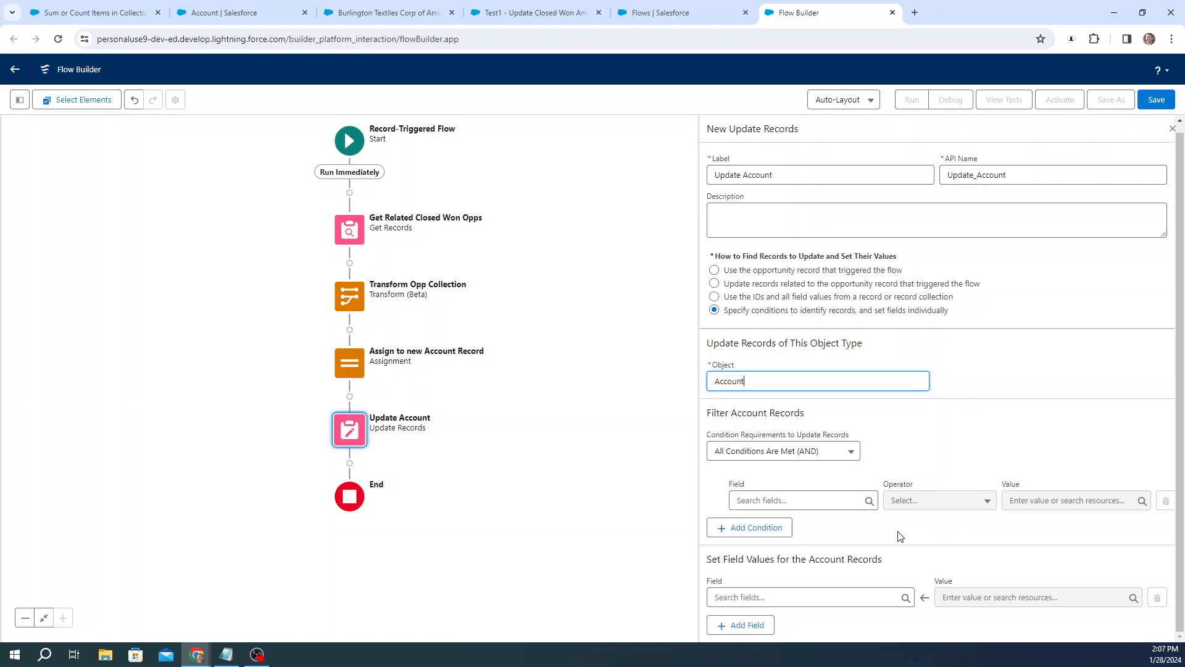
Step: Filter the account records to those whose Id equals the triggering record's AccountId
{"action": "left_click", "coordinate": [824, 498]}
{"action": "type", "text": "id"}
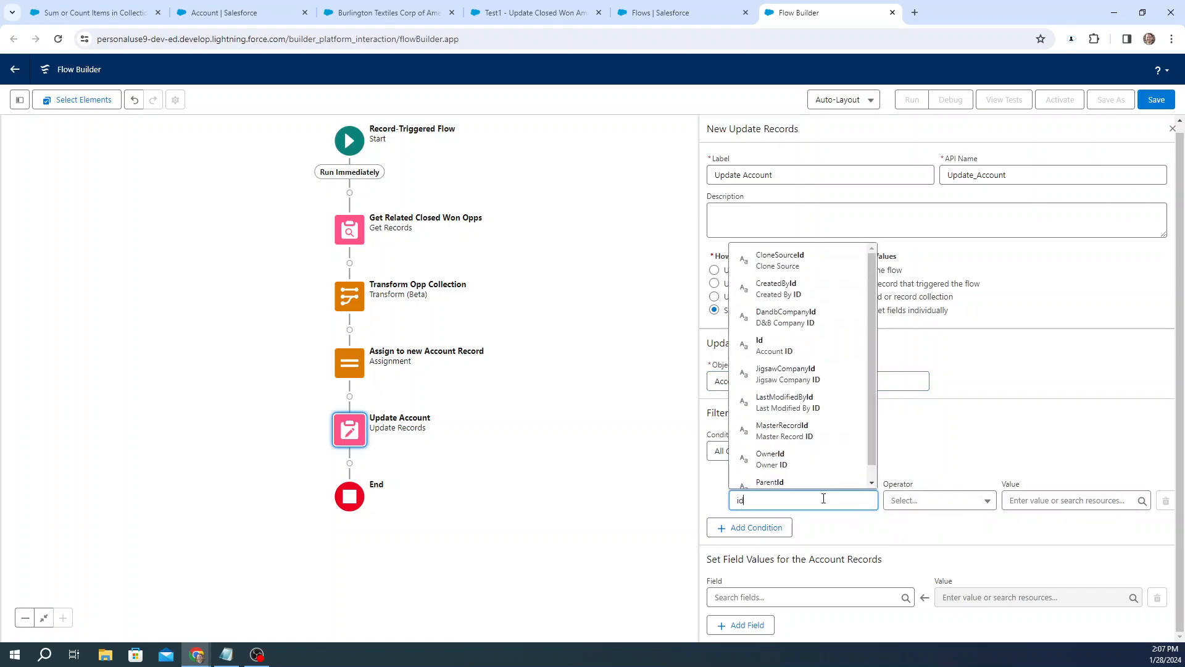
{"action": "left_click", "coordinate": [776, 346]}
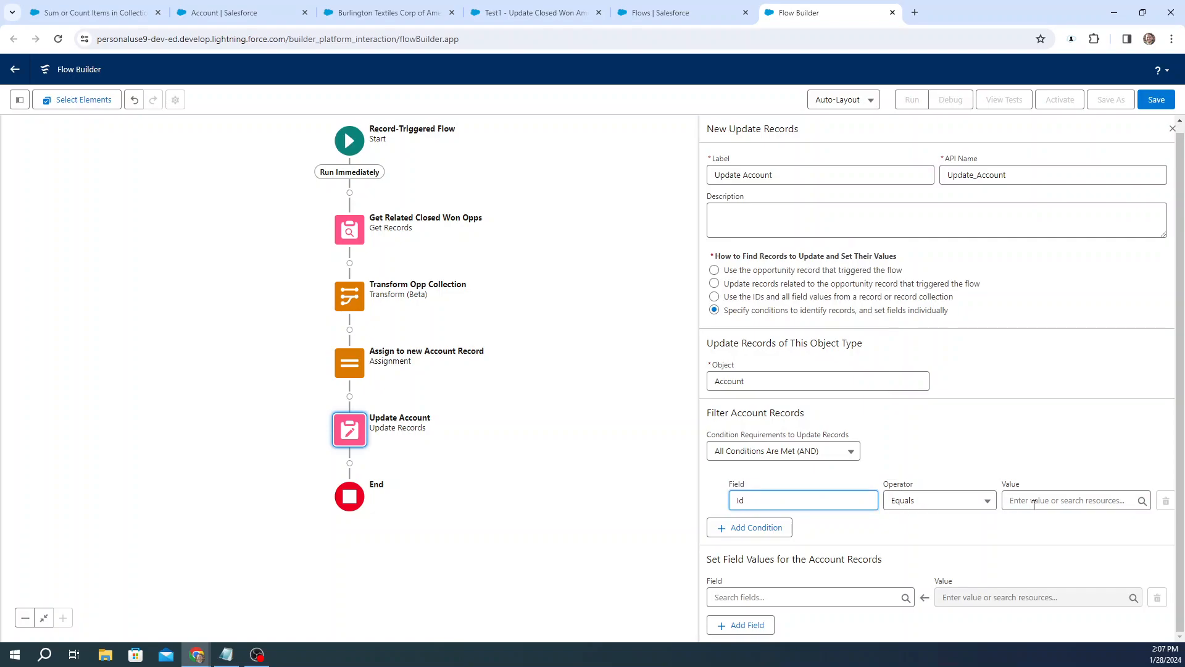
{"action": "left_click", "coordinate": [1034, 505]}
{"action": "type", "text": "reco"}
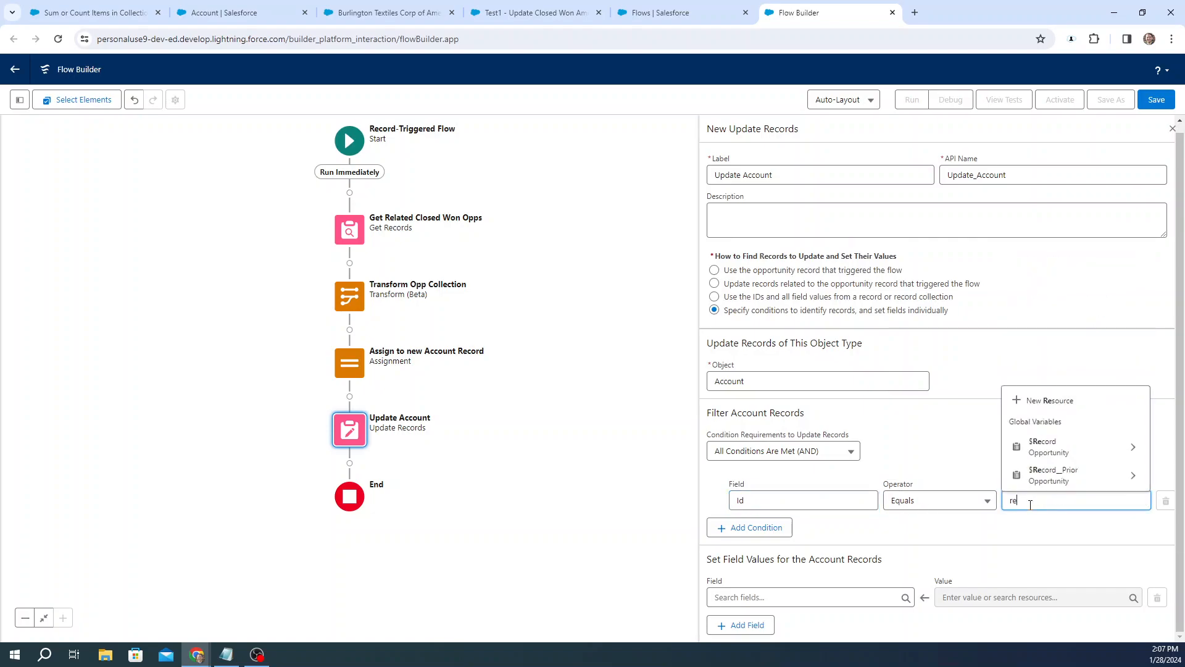
{"action": "left_click", "coordinate": [1057, 446]}
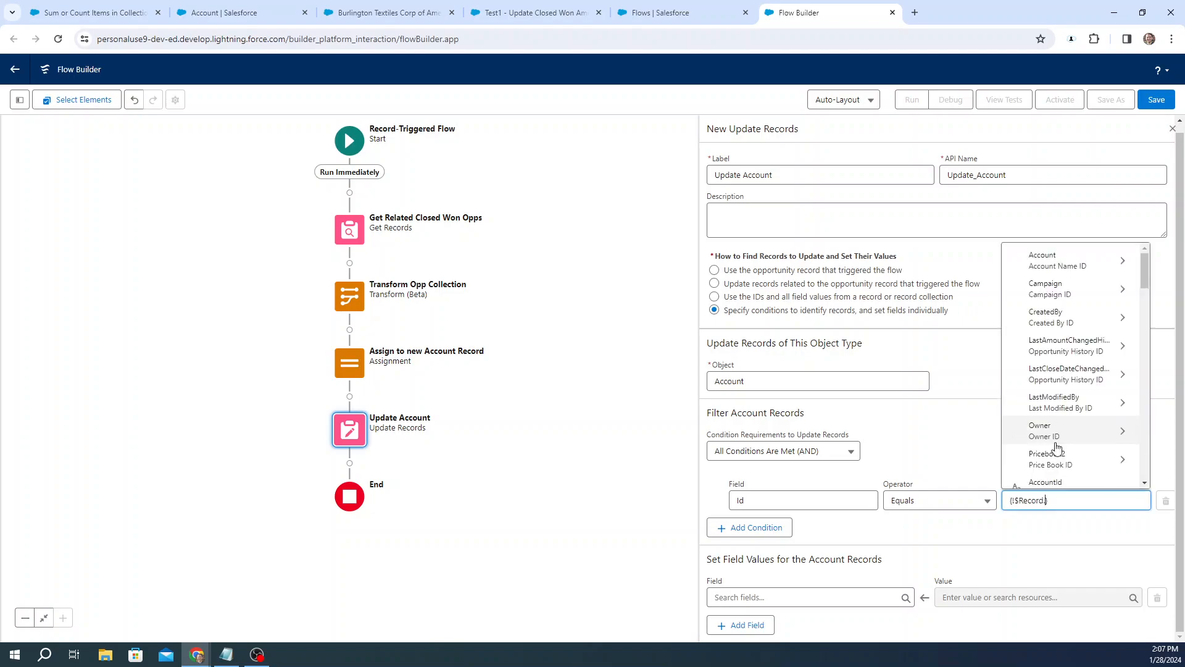
{"action": "scroll", "coordinate": [1055, 336], "scroll_direction": "down", "scroll_amount": 1}
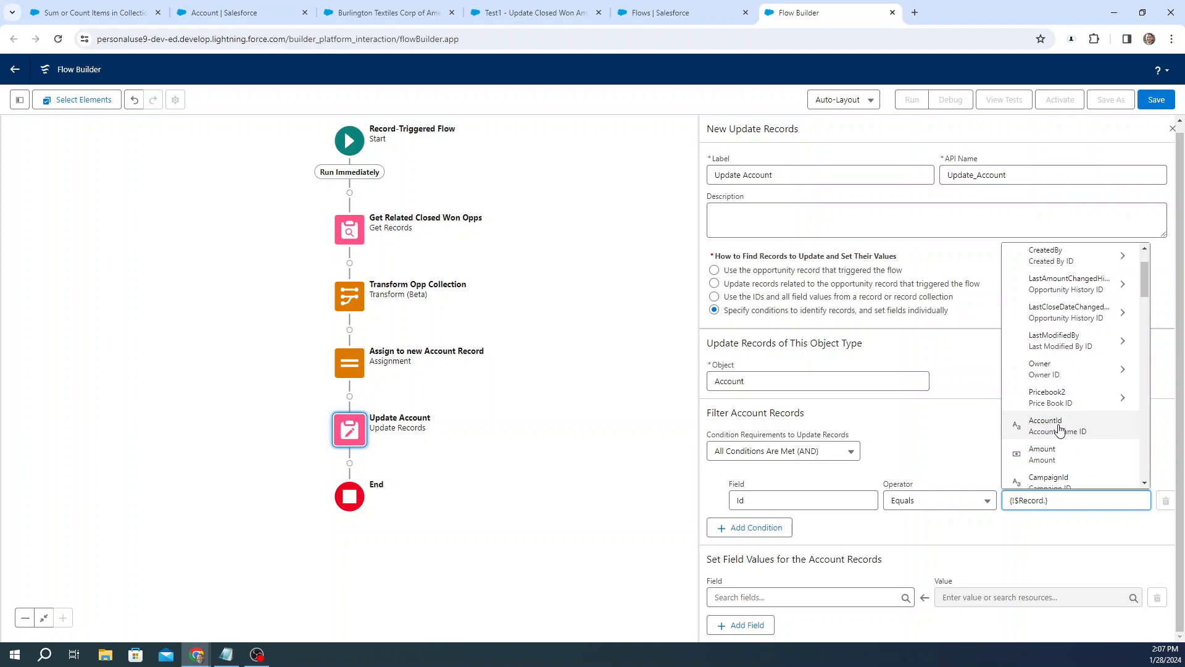
{"action": "left_click", "coordinate": [1060, 428]}
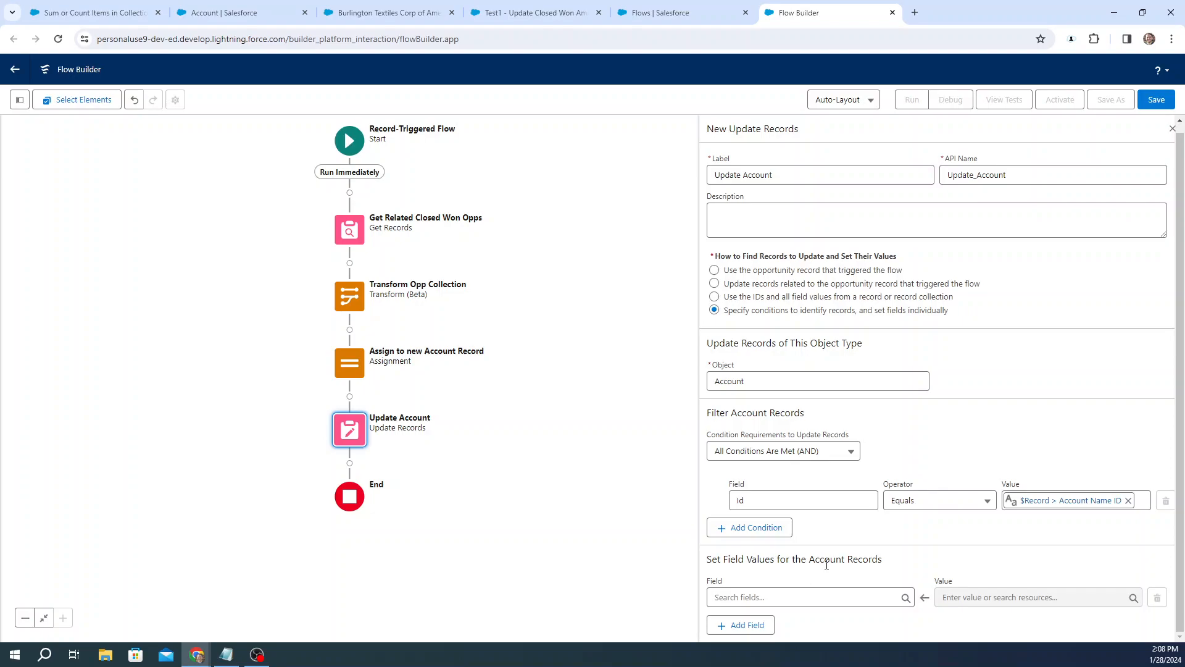
Step: Set Closed_Won_Opportunity_Amount__c to accountVariable's Closed Won Opportunity Amount and close the Update Account settings
{"action": "left_click", "coordinate": [786, 599]}
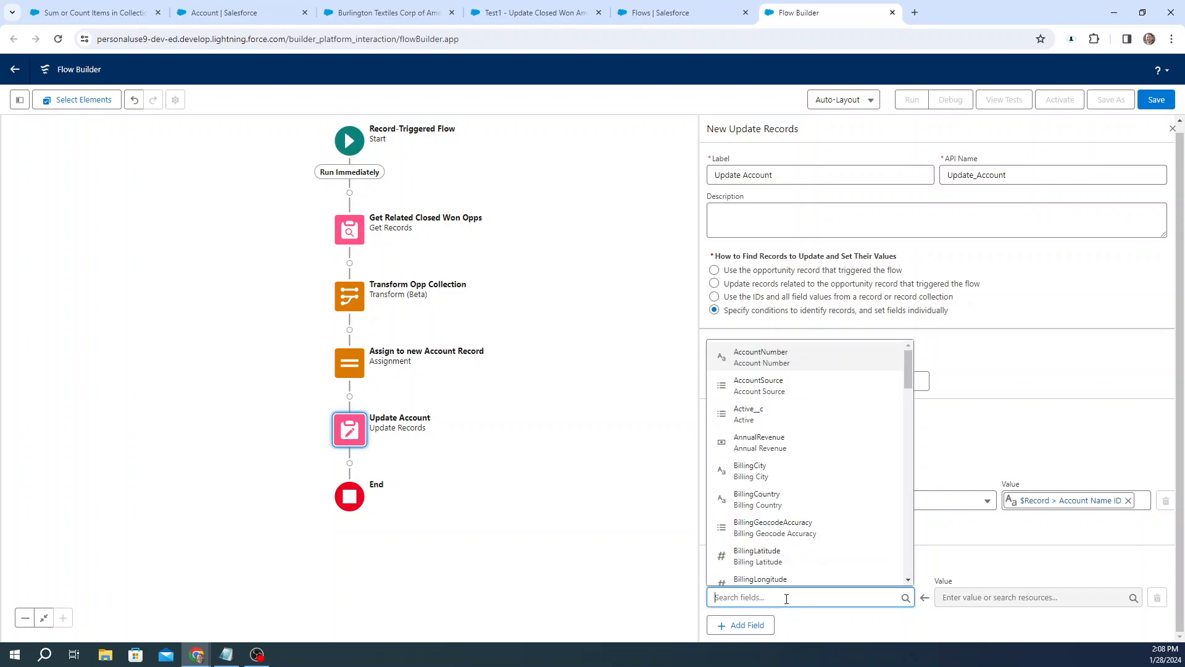
{"action": "type", "text": "closed"}
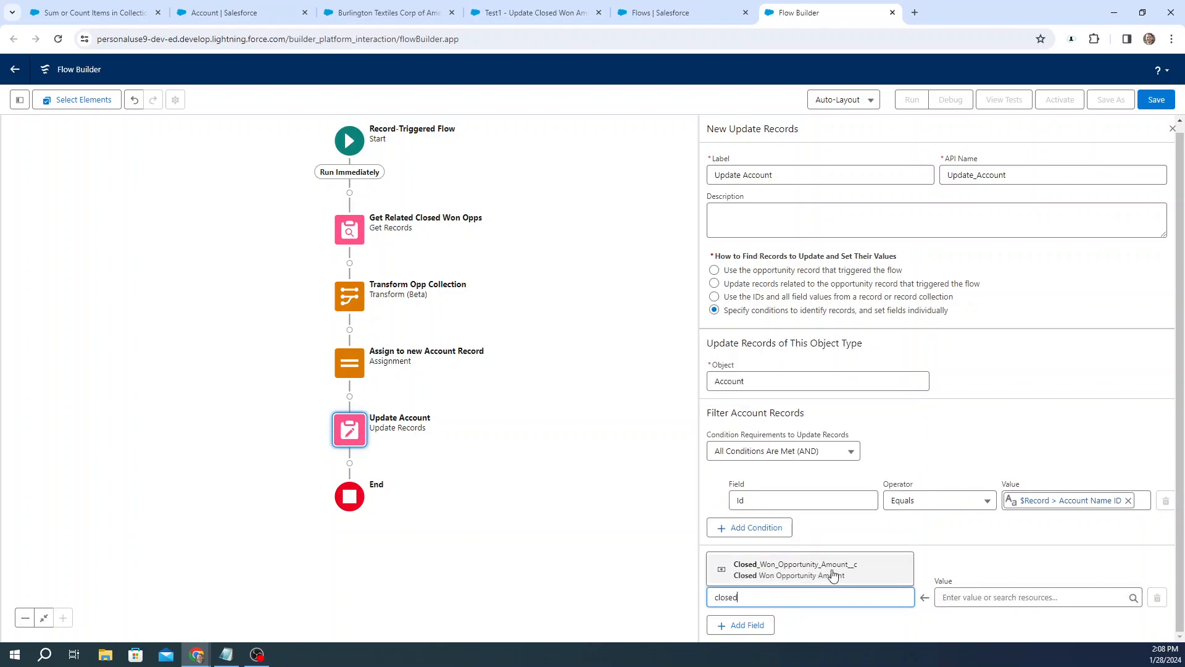
{"action": "left_click", "coordinate": [779, 569]}
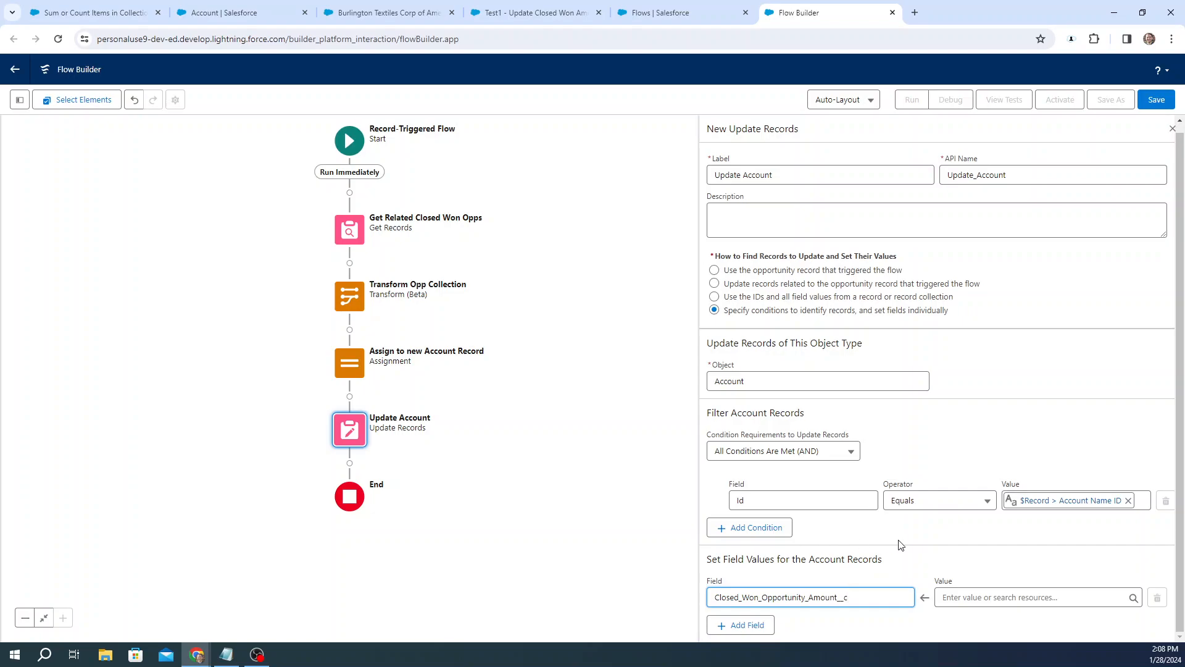
{"action": "left_click", "coordinate": [976, 594]}
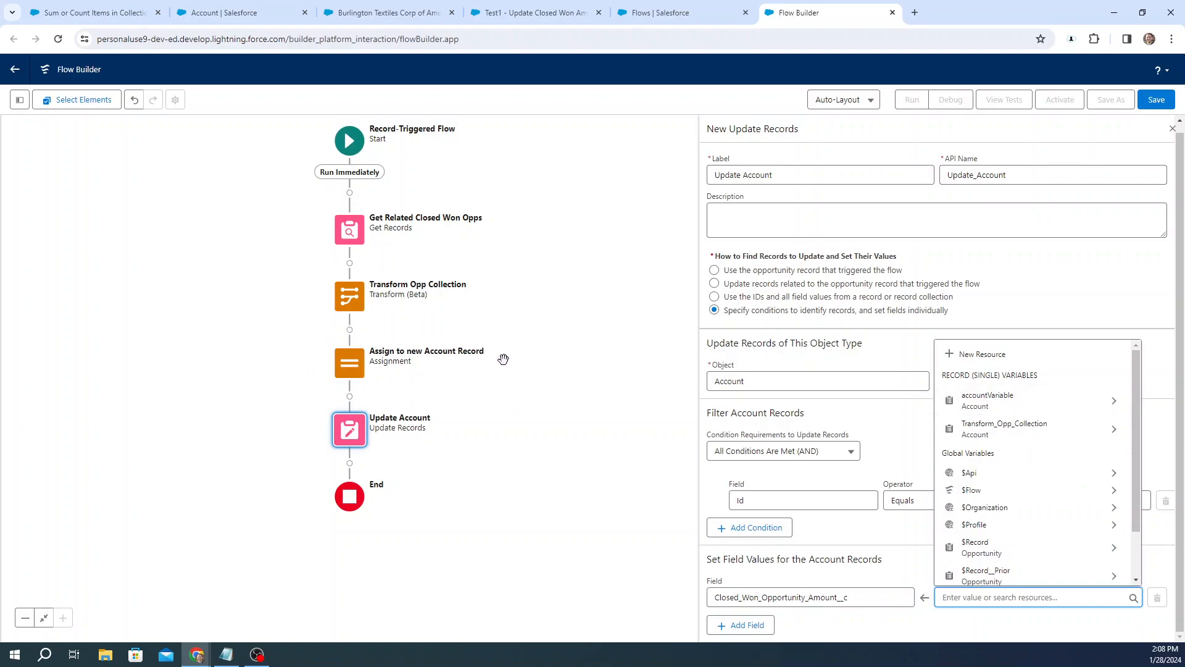
{"action": "left_click", "coordinate": [1020, 402]}
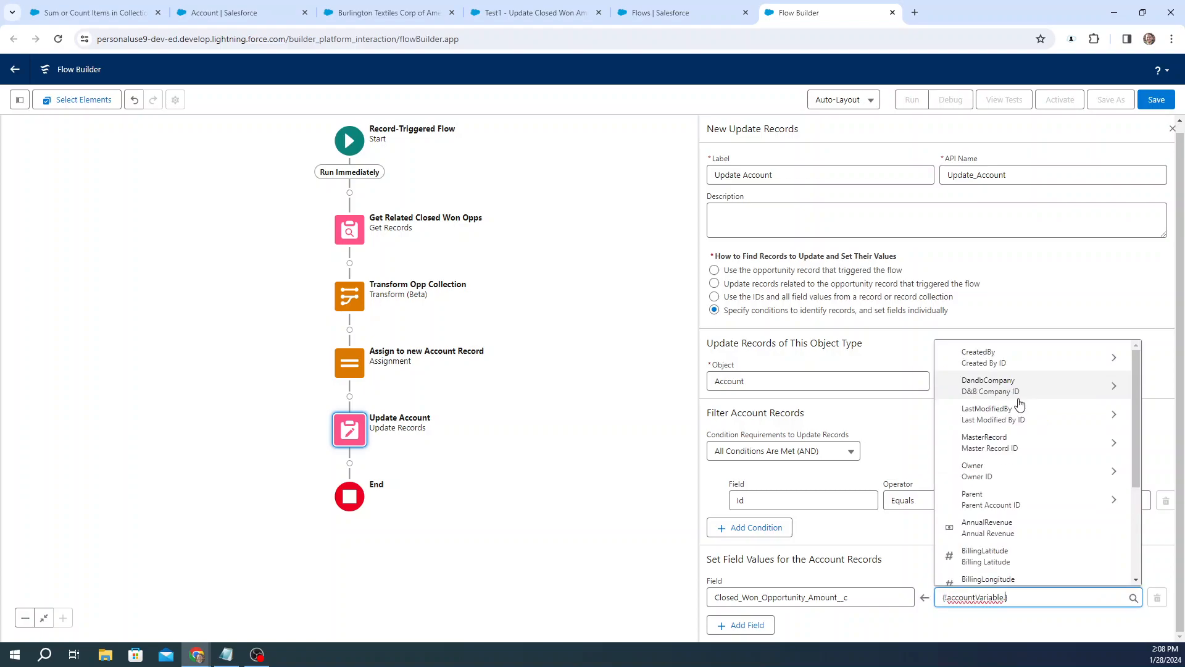
{"action": "type", "text": ".closed"}
{"action": "left_click", "coordinate": [1035, 572]}
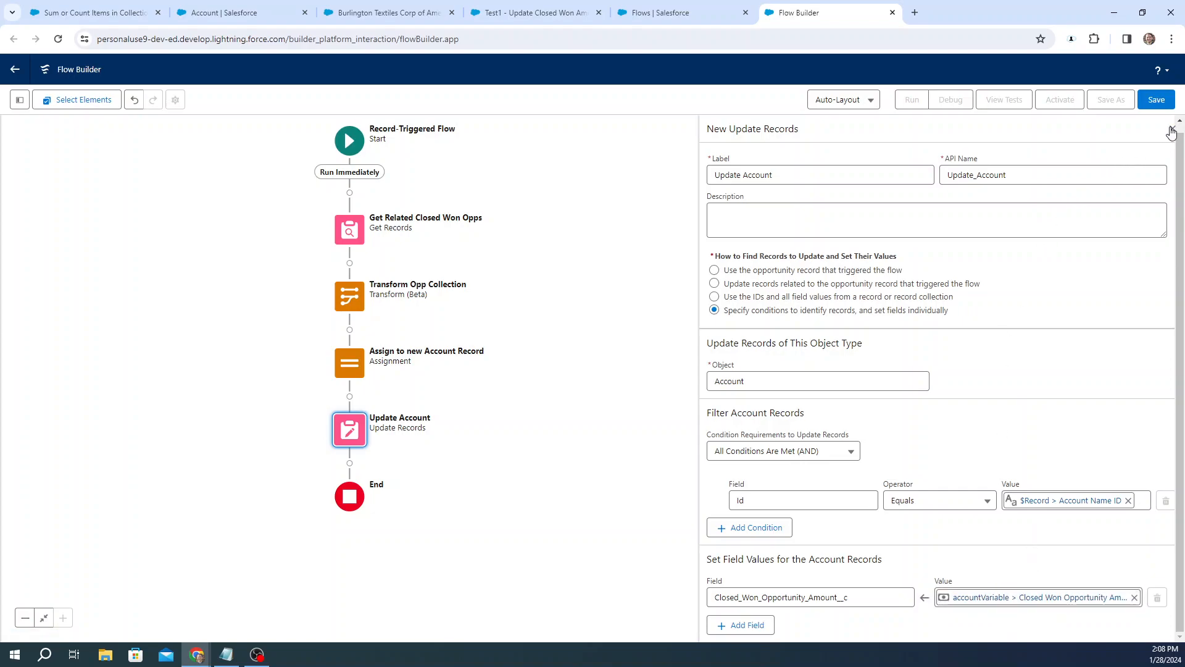
{"action": "left_click", "coordinate": [1171, 131]}
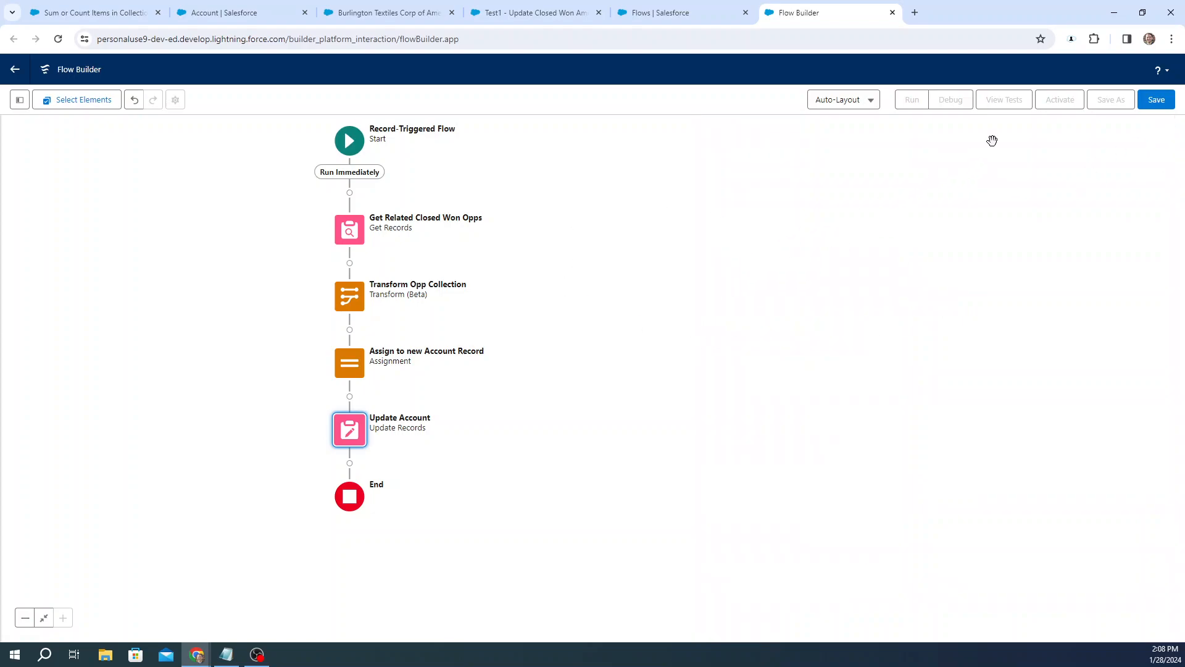
Step: Save the flow with the label Test2 - Update Closed Won Amount on Account and activate it
{"action": "left_click", "coordinate": [1157, 102]}
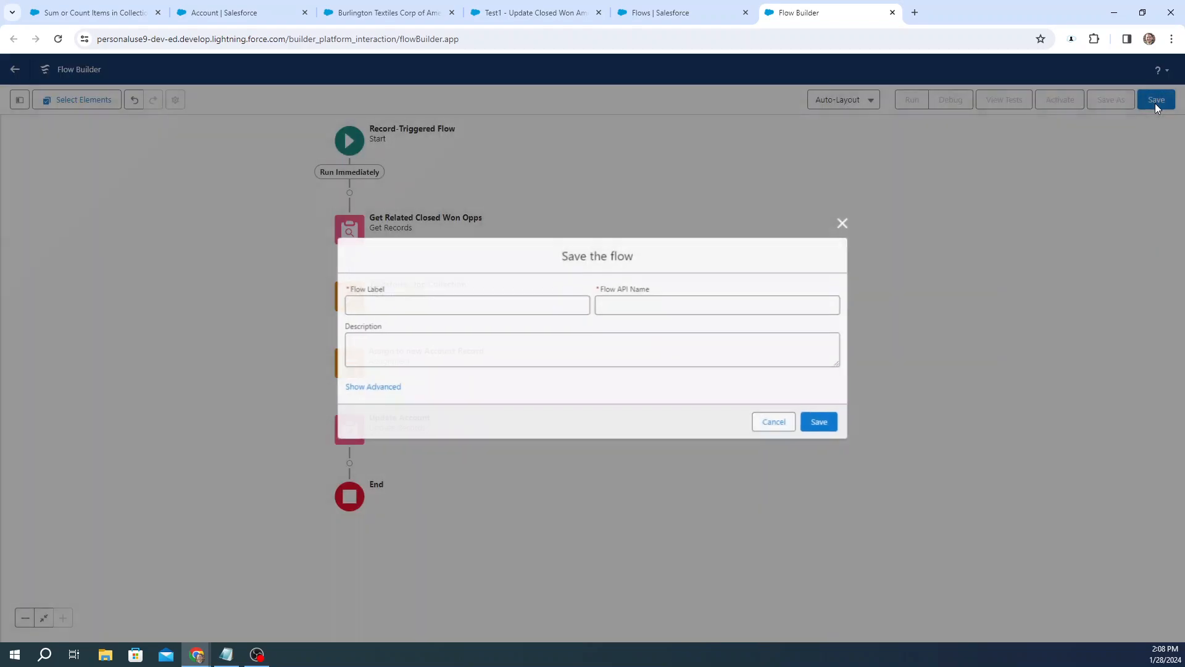
{"action": "left_click", "coordinate": [457, 302]}
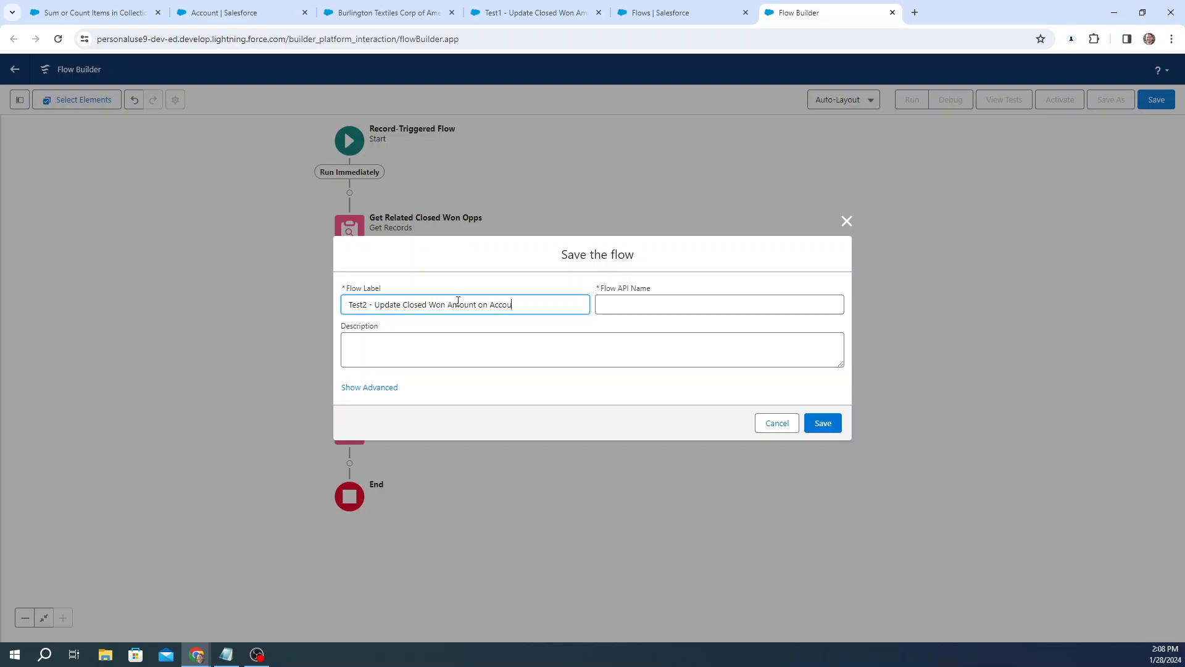
{"action": "key", "text": "Tab"}
{"action": "left_click", "coordinate": [824, 423]}
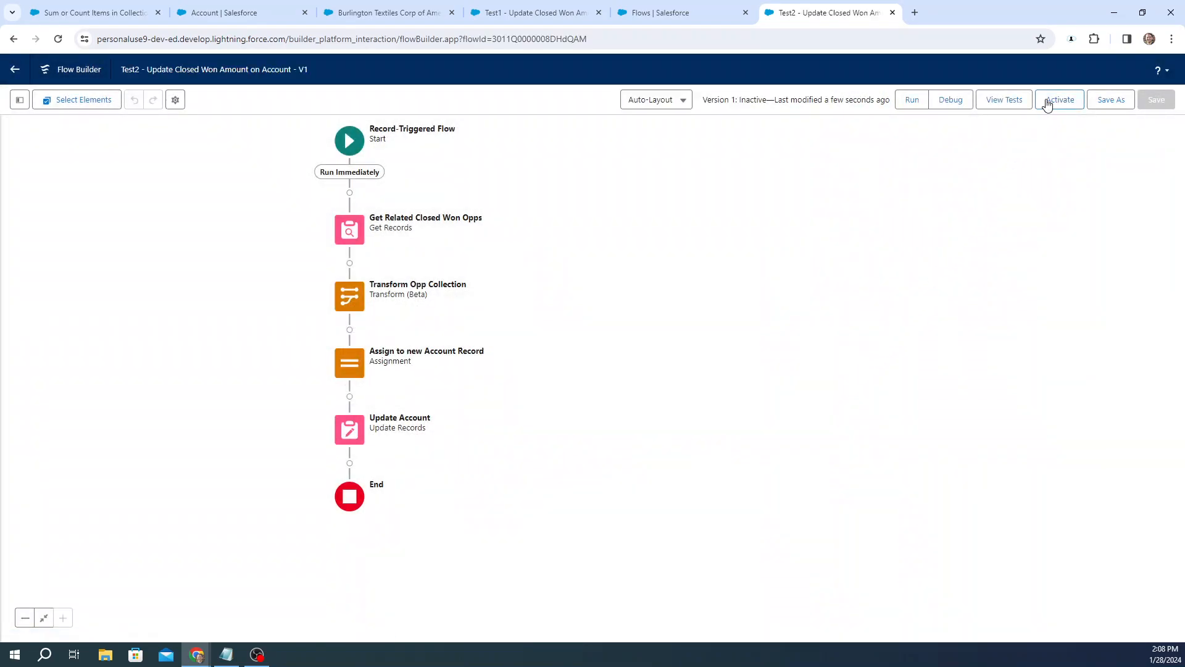
{"action": "left_click", "coordinate": [1048, 105]}
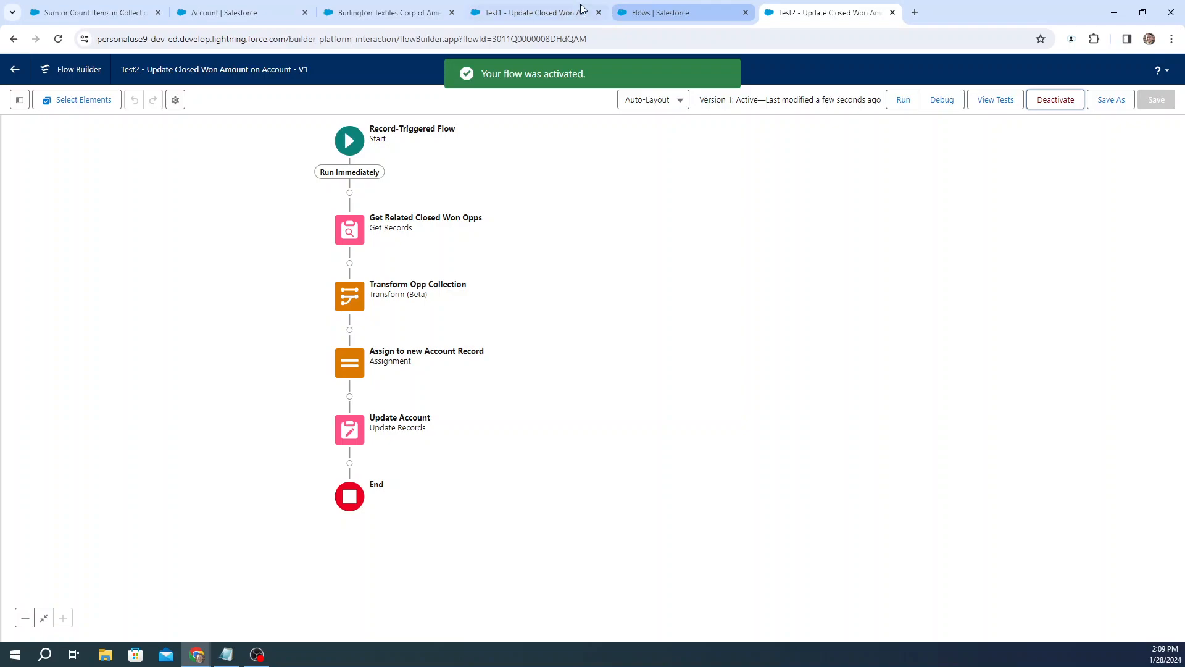
Step: Move the Test2 flow's browser tab beside Test1's and deactivate the flow Test1 - Update Closed Won Amount on Opp
{"action": "left_click", "coordinate": [510, 11]}
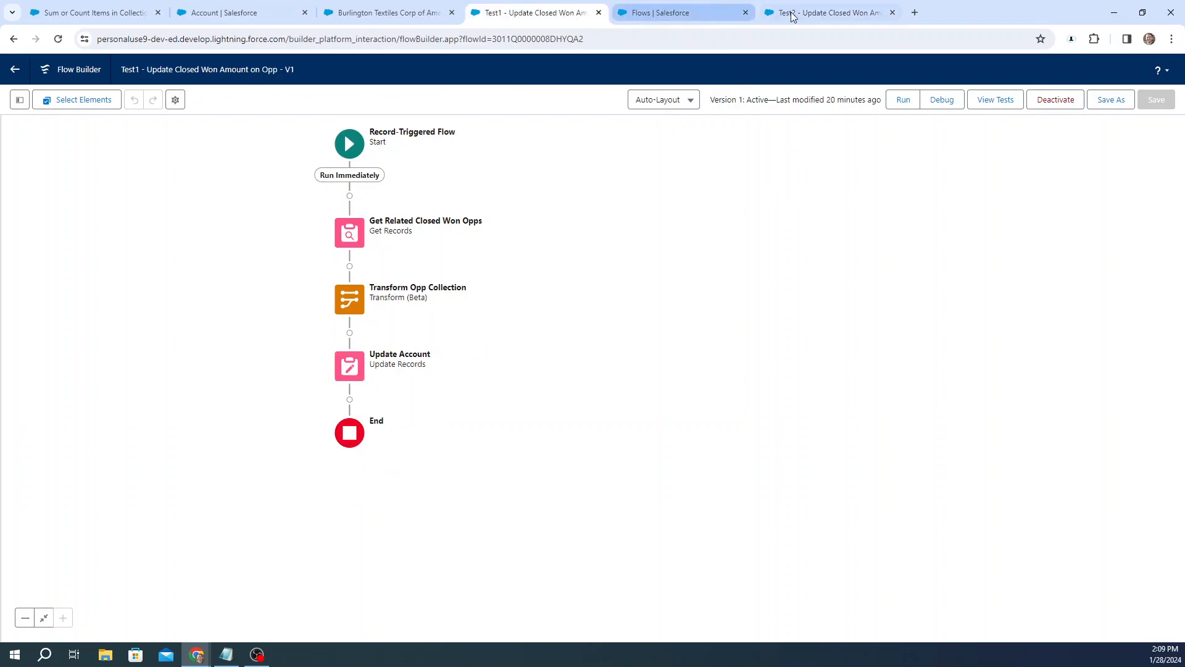
{"action": "left_click", "coordinate": [827, 13]}
{"action": "left_click_drag", "start_coordinate": [827, 13], "coordinate": [685, 13]}
{"action": "left_click", "coordinate": [525, 15]}
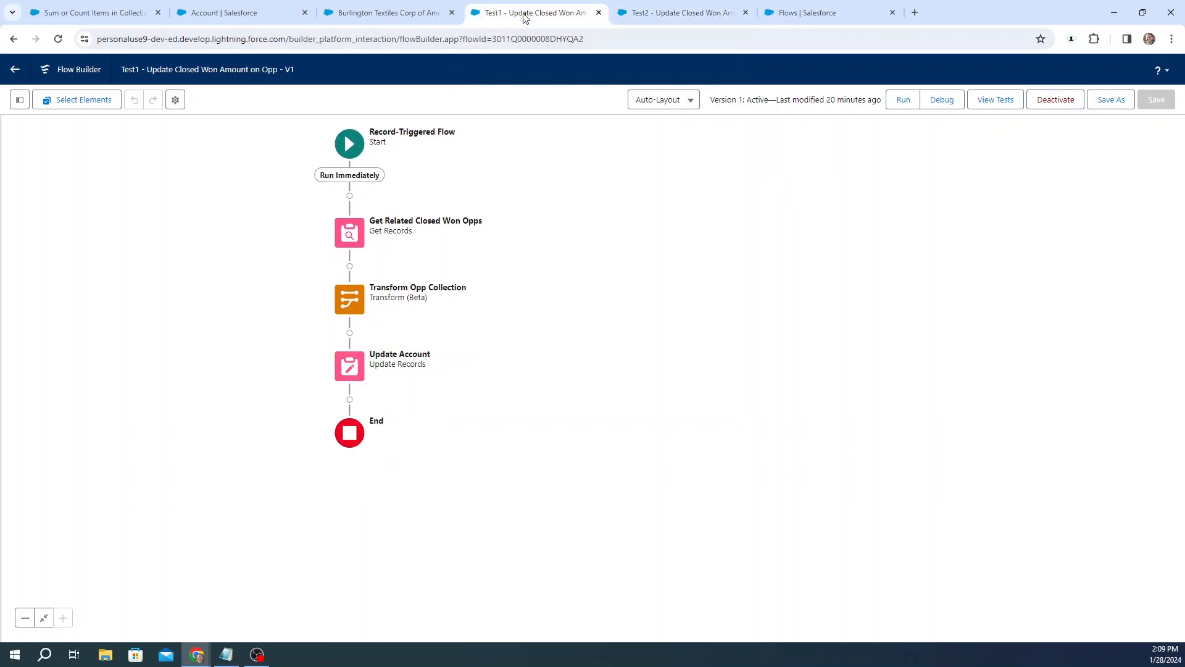
{"action": "left_click_drag", "start_coordinate": [303, 73], "coordinate": [127, 76]}
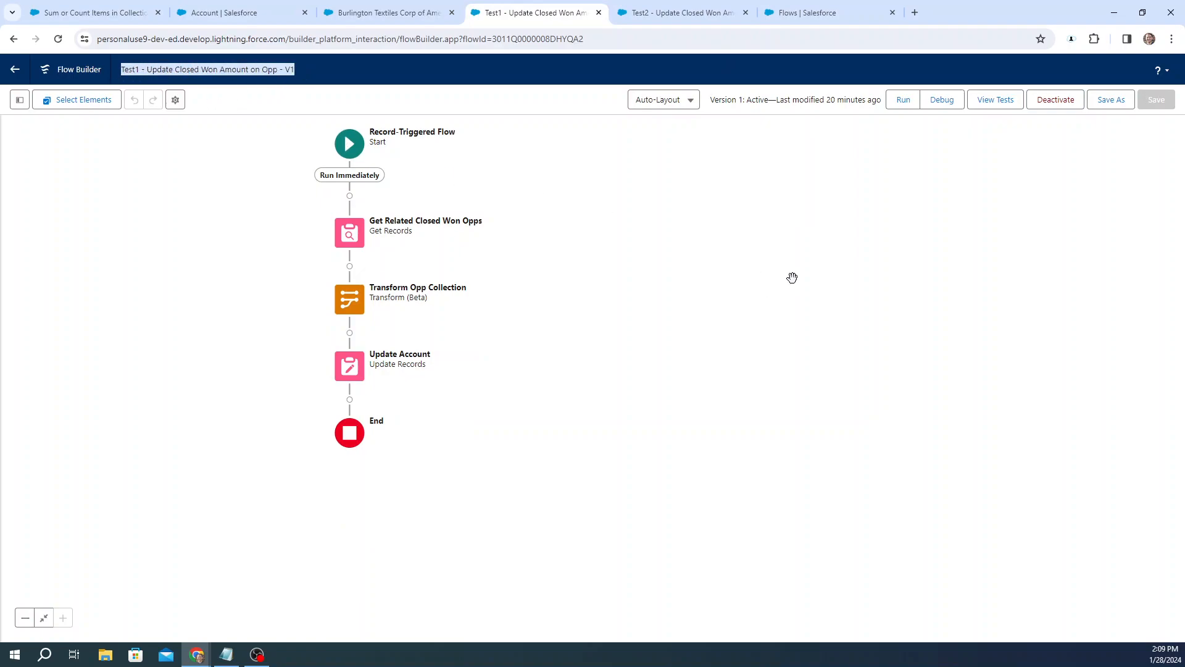
{"action": "left_click", "coordinate": [1038, 102]}
Step: Check the Test2 flow's title, and view the Burlington Textiles Corp of America account with its browser tab moved to the end
{"action": "left_click", "coordinate": [659, 13]}
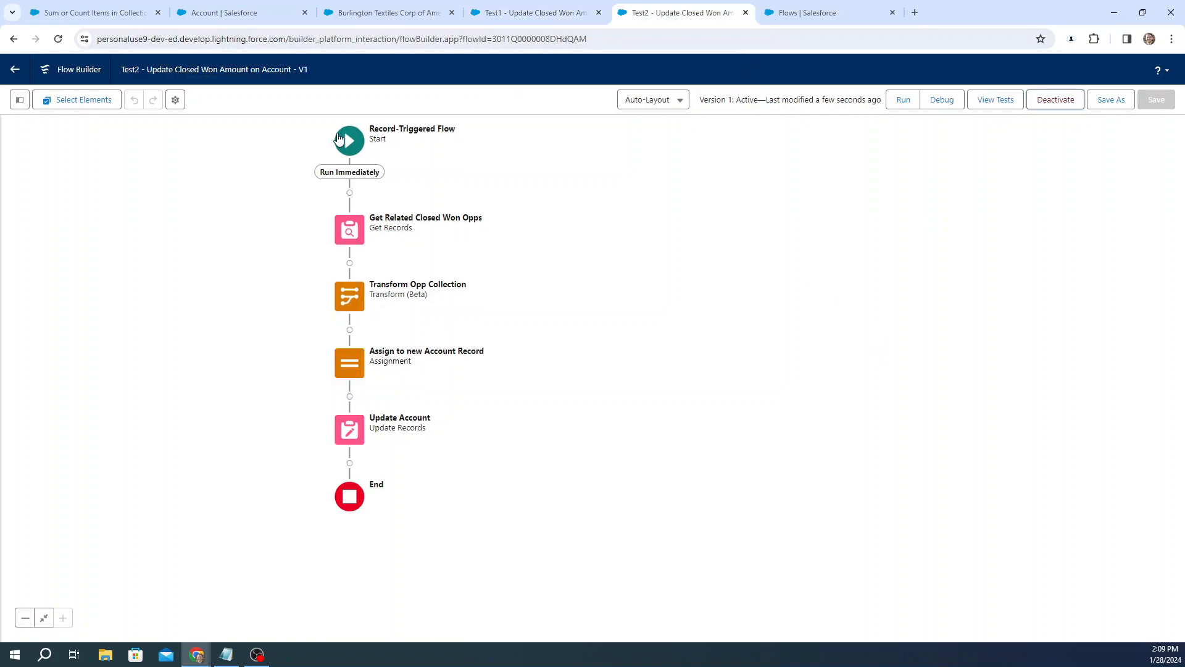
{"action": "left_click_drag", "start_coordinate": [316, 74], "coordinate": [120, 69]}
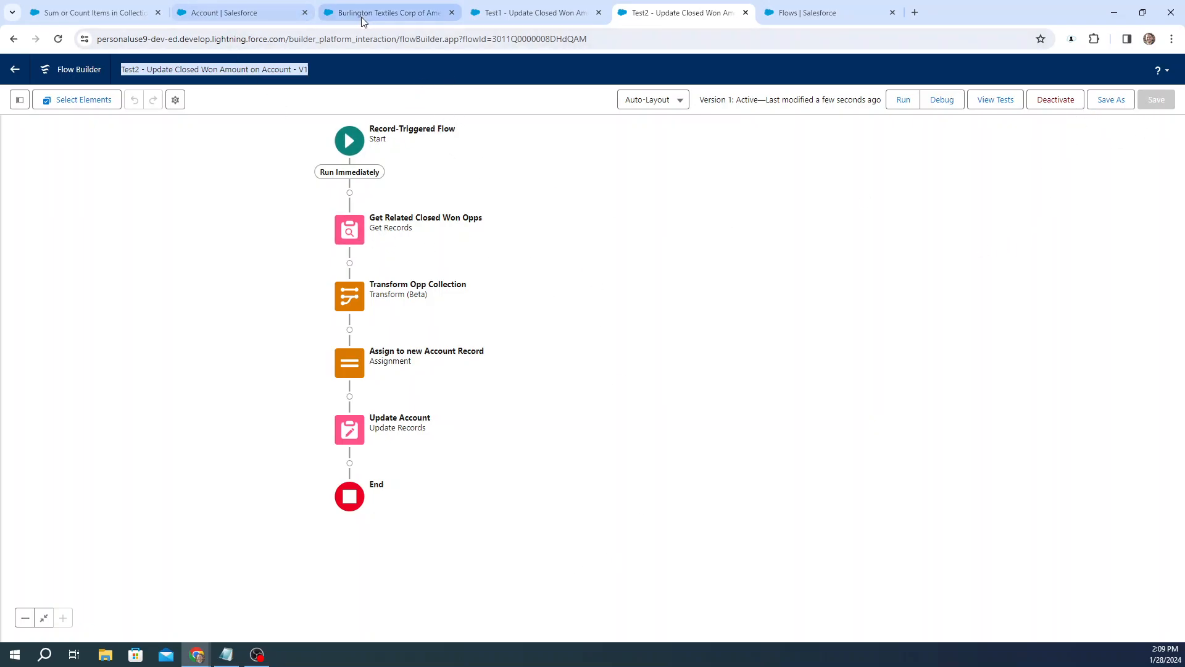
{"action": "left_click_drag", "start_coordinate": [376, 16], "coordinate": [831, 19]}
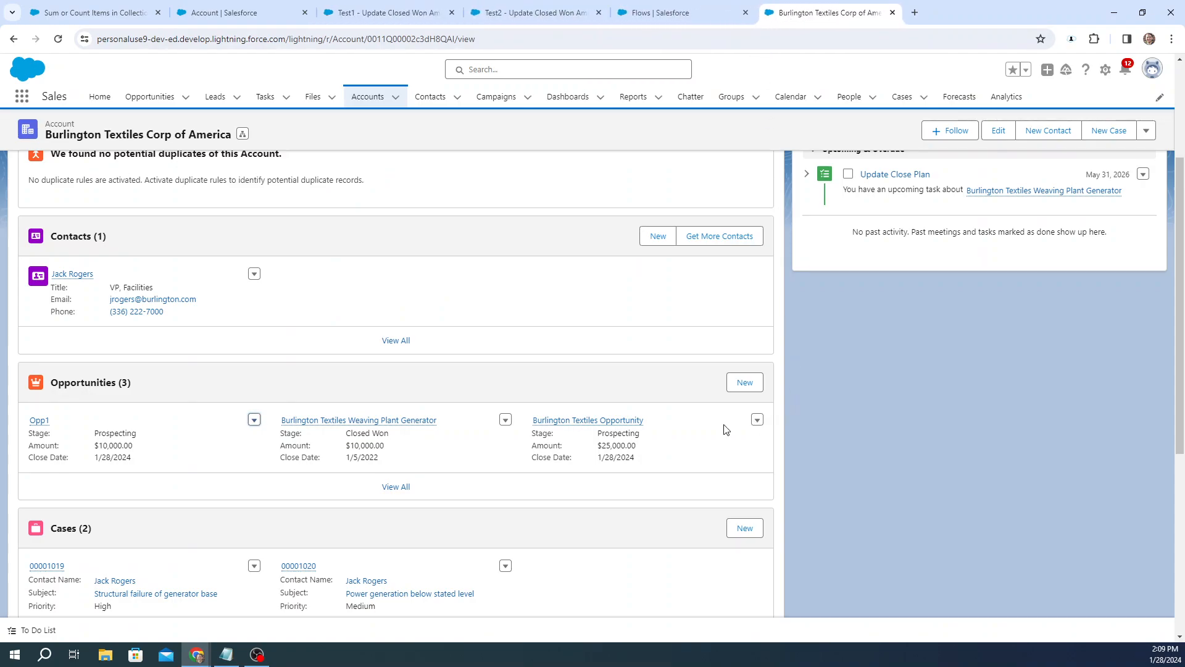
{"action": "scroll", "coordinate": [457, 464], "scroll_direction": "up", "scroll_amount": 3}
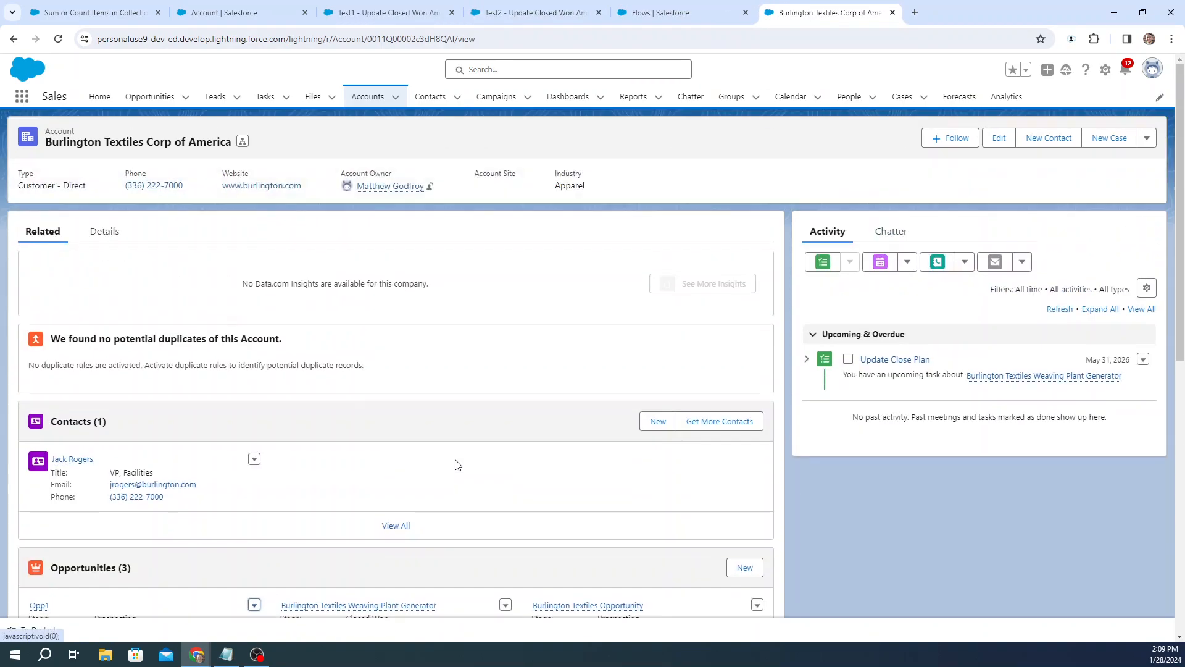
Step: Reload the Burlington Textiles Corp of America account and check the Closed Won Opportunity Amount field in its details
{"action": "left_click", "coordinate": [105, 232]}
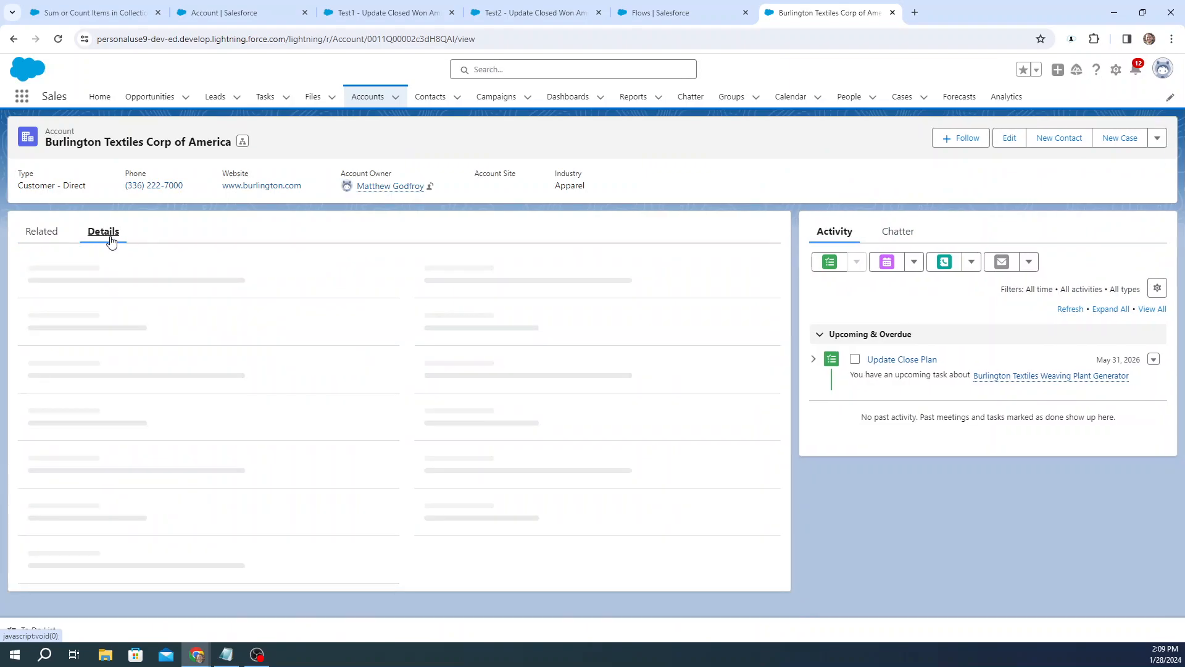
{"action": "scroll", "coordinate": [357, 379], "scroll_direction": "down", "scroll_amount": 1}
{"action": "scroll", "coordinate": [355, 380], "scroll_direction": "down", "scroll_amount": 3}
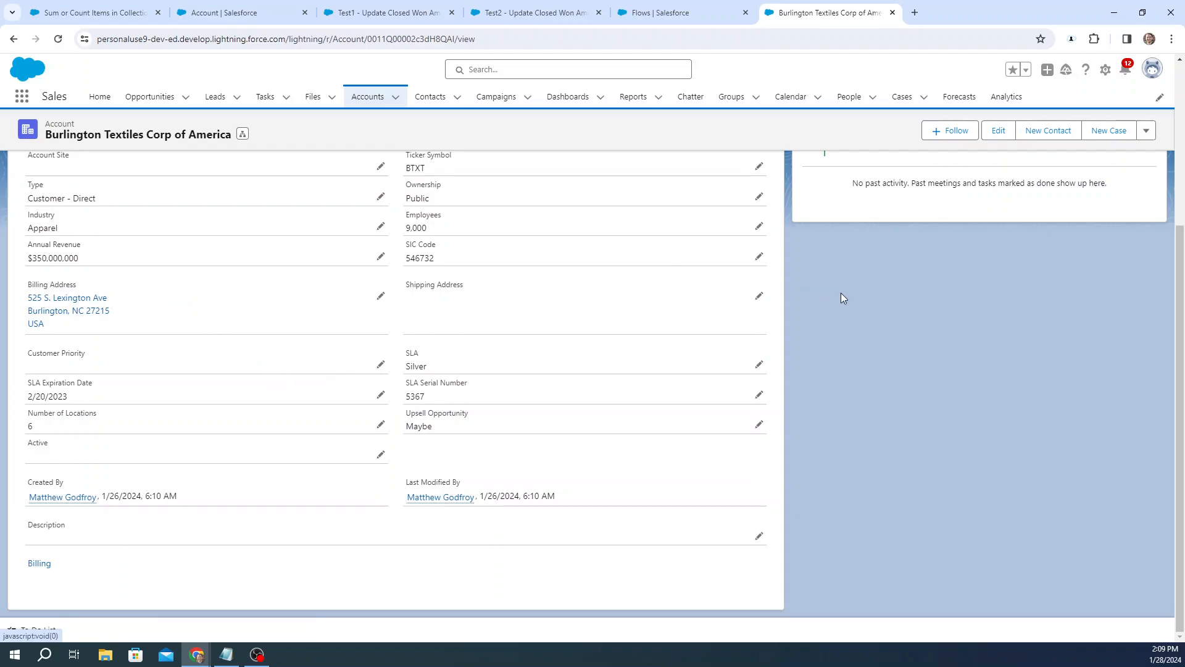
{"action": "key", "text": "F5"}
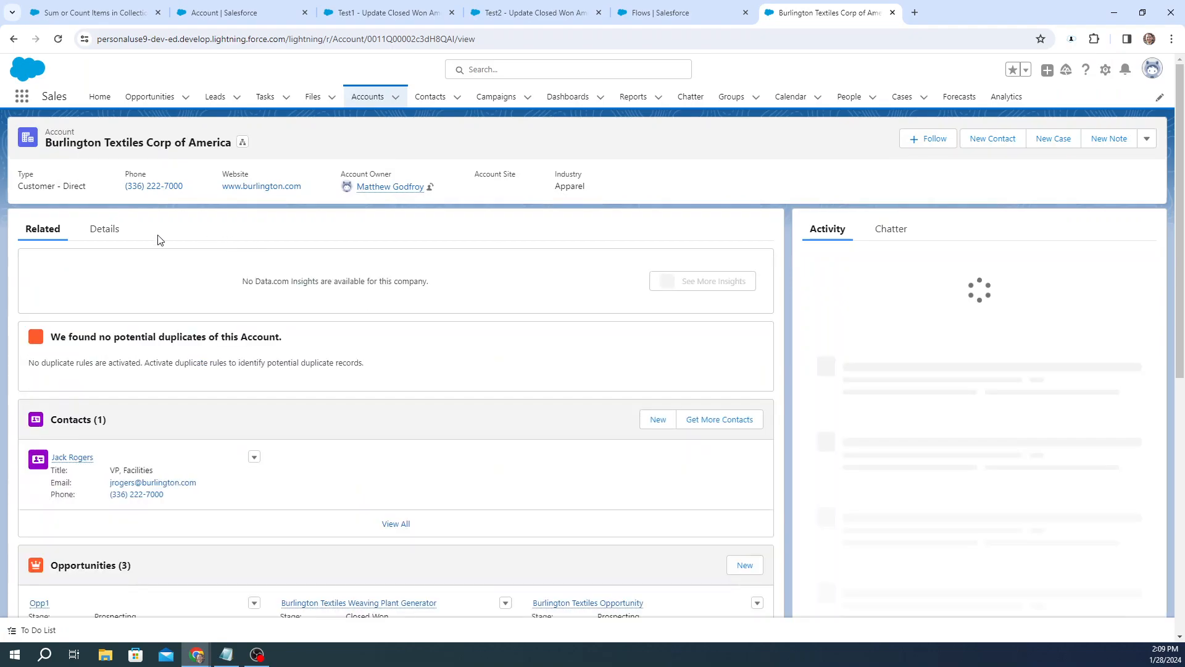
{"action": "left_click", "coordinate": [115, 235]}
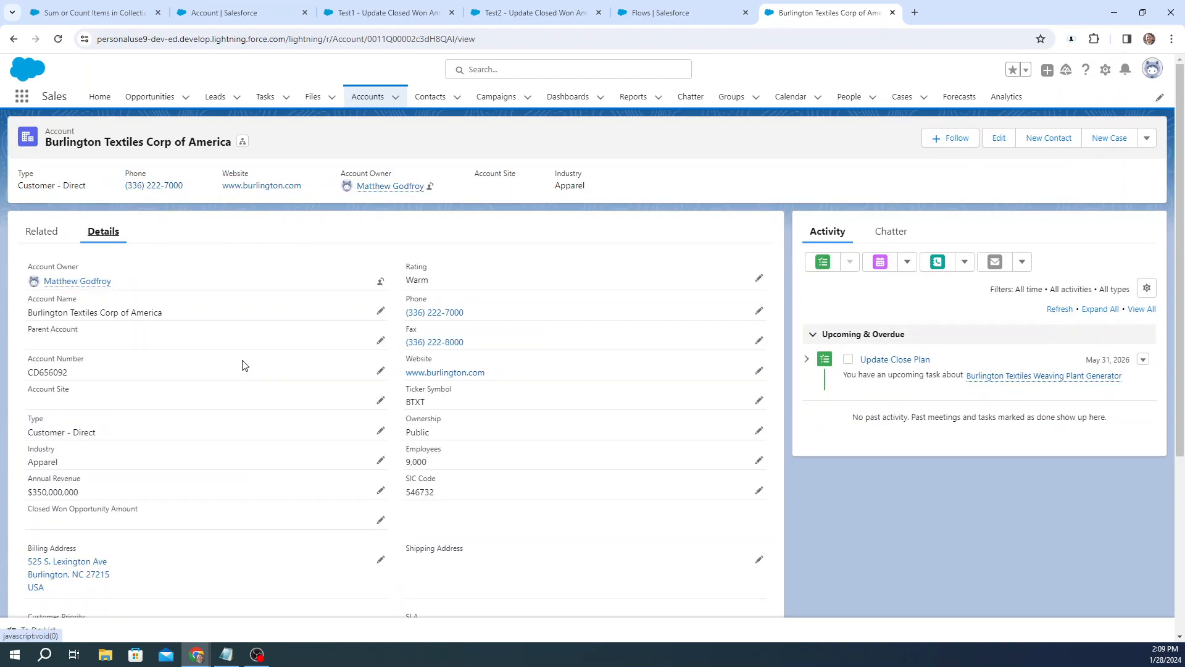
{"action": "scroll", "coordinate": [159, 450], "scroll_direction": "down", "scroll_amount": 1}
{"action": "left_click_drag", "start_coordinate": [159, 455], "coordinate": [32, 454]}
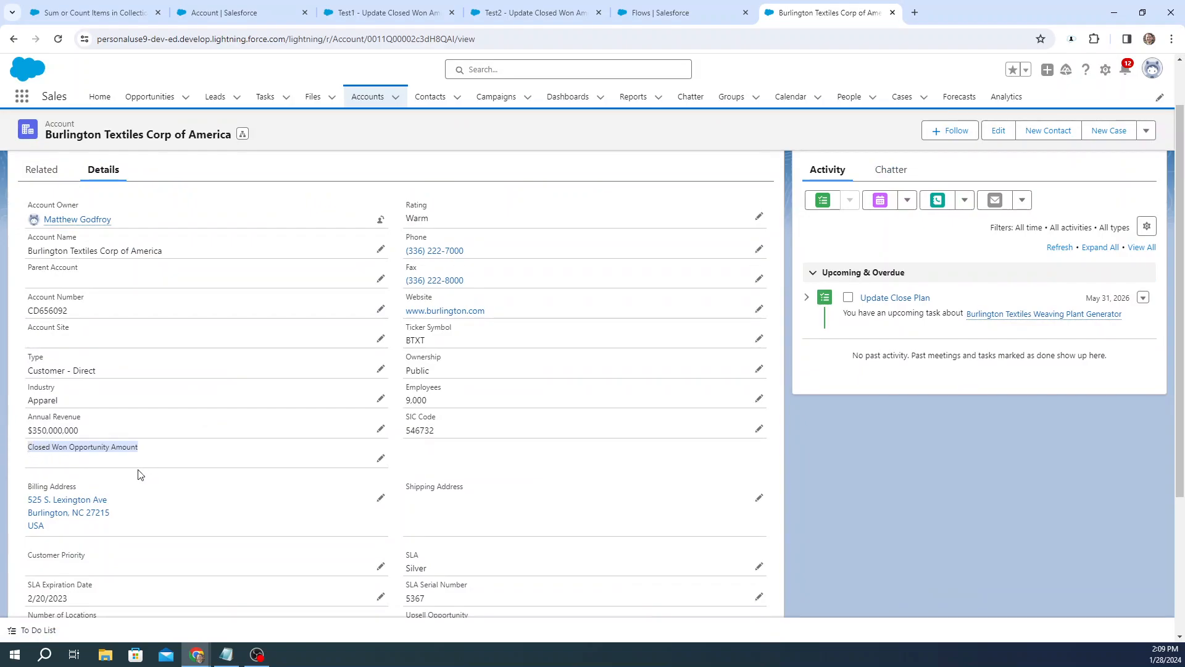
{"action": "scroll", "coordinate": [562, 339], "scroll_direction": "up", "scroll_amount": 1}
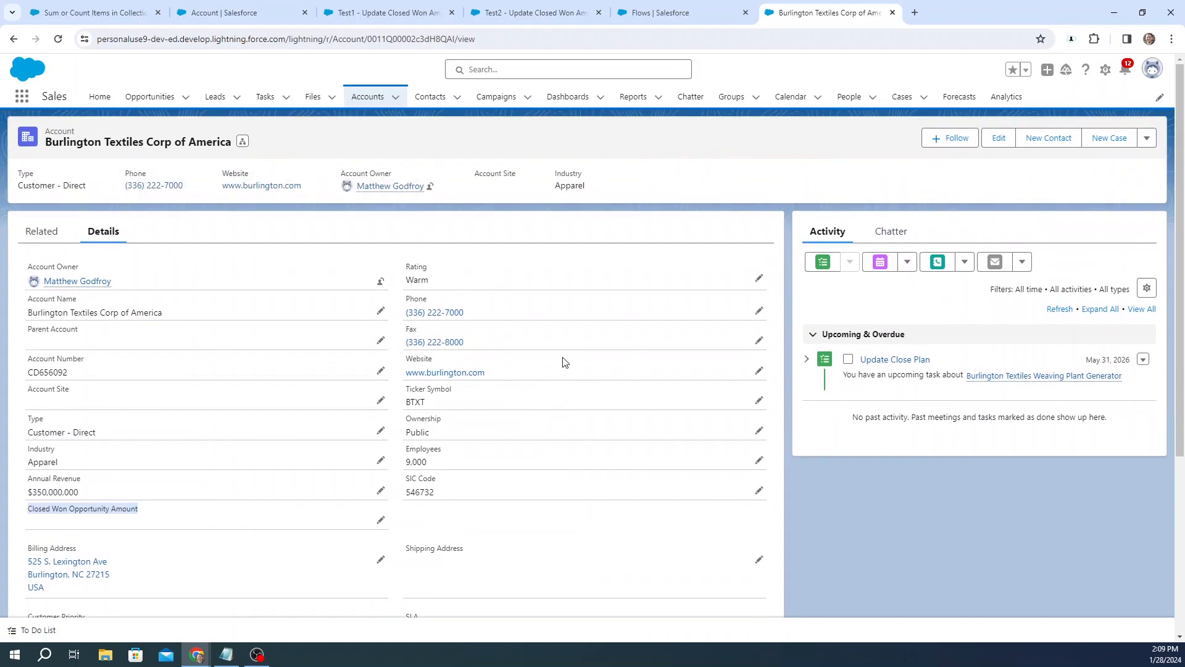
Step: View all of the account's related opportunities and check the Stage and Amount of Burlington Textiles Weaving Plant Generator and Opp1
{"action": "left_click", "coordinate": [22, 236]}
{"action": "scroll", "coordinate": [414, 262], "scroll_direction": "down", "scroll_amount": 3}
{"action": "scroll", "coordinate": [414, 262], "scroll_direction": "down", "scroll_amount": 1}
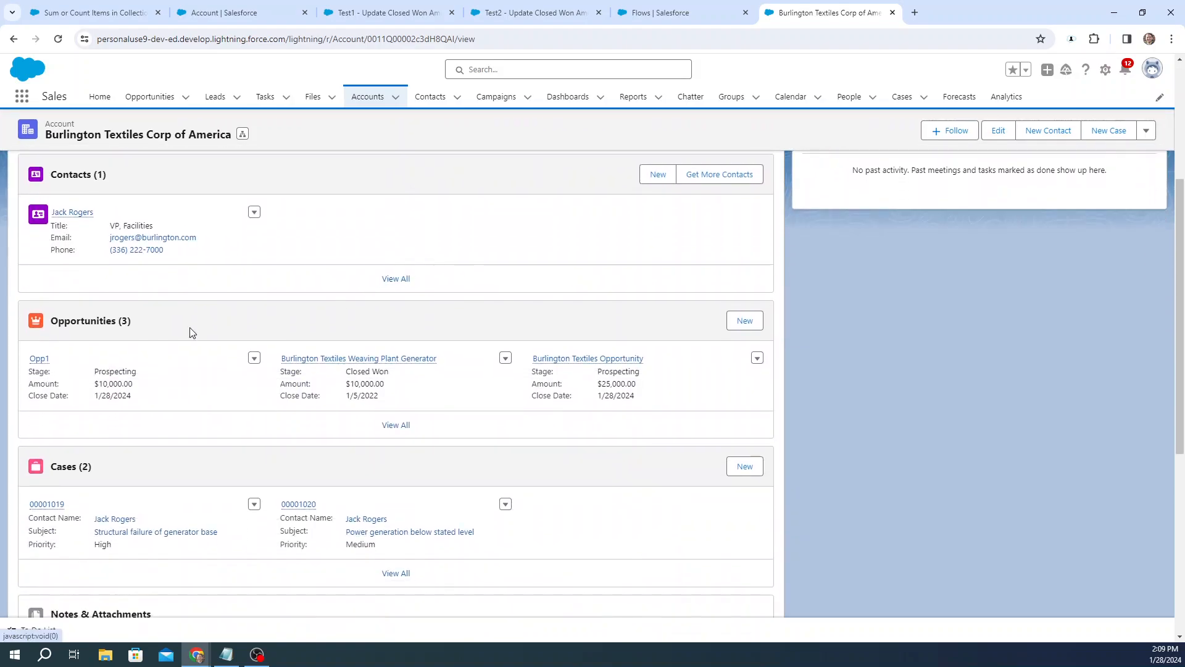
{"action": "left_click", "coordinate": [379, 430]}
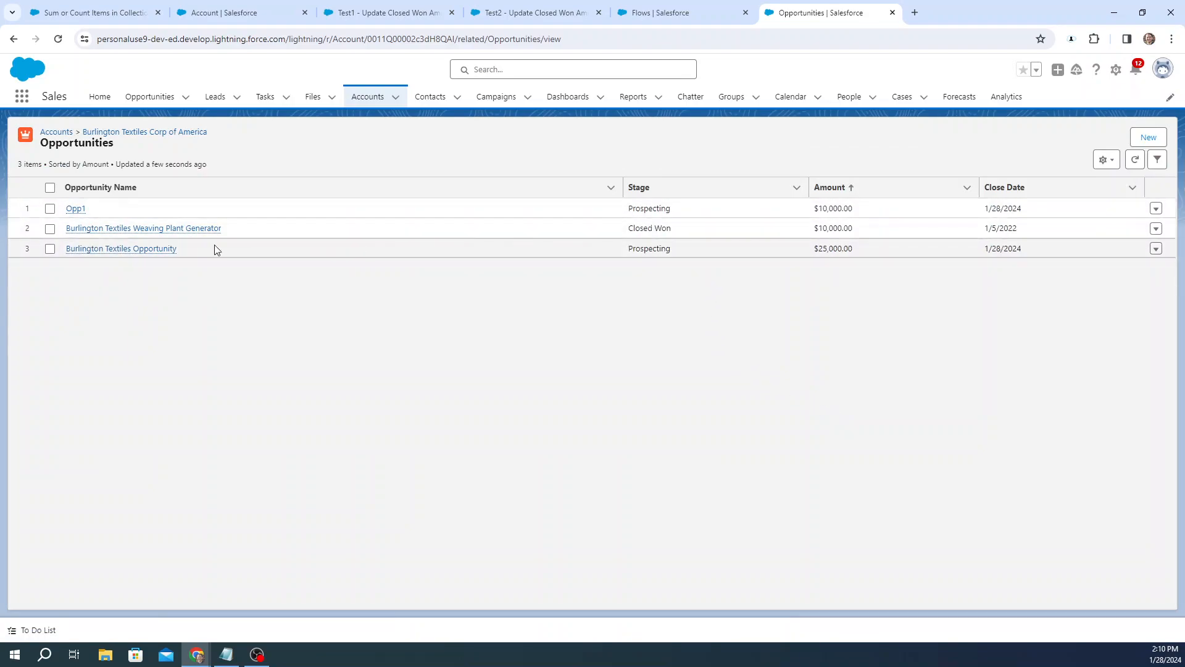
{"action": "left_click", "coordinate": [687, 232]}
{"action": "left_click_drag", "start_coordinate": [689, 236], "coordinate": [624, 239]}
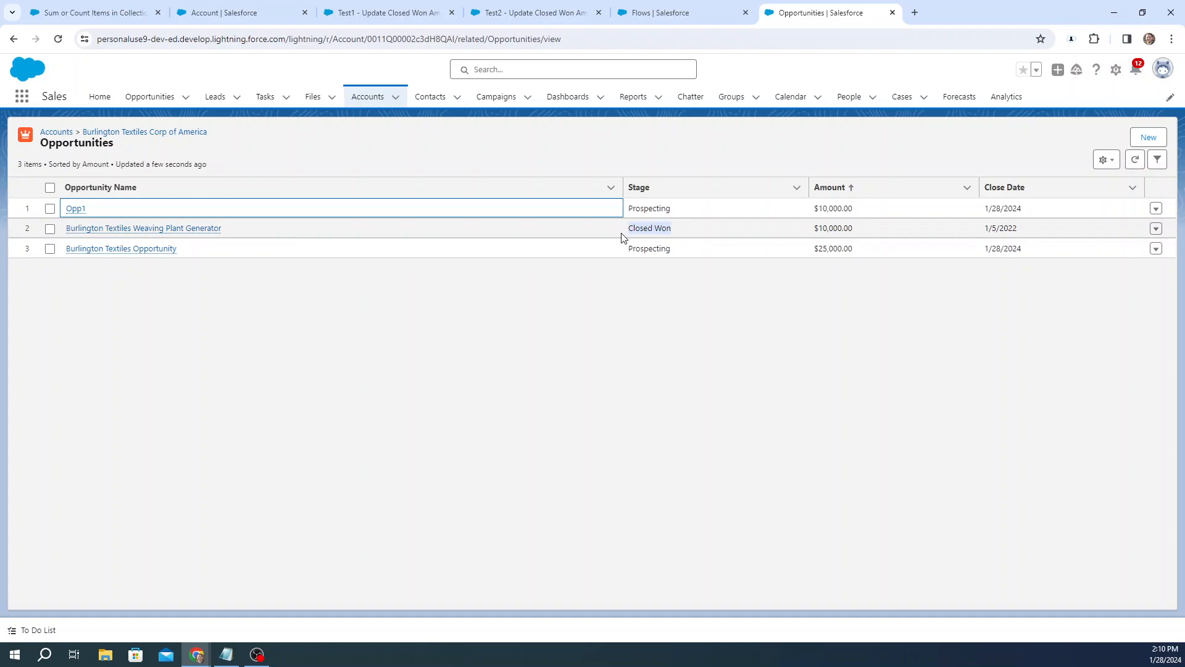
{"action": "left_click_drag", "start_coordinate": [856, 228], "coordinate": [814, 234]}
{"action": "left_click", "coordinate": [789, 367]}
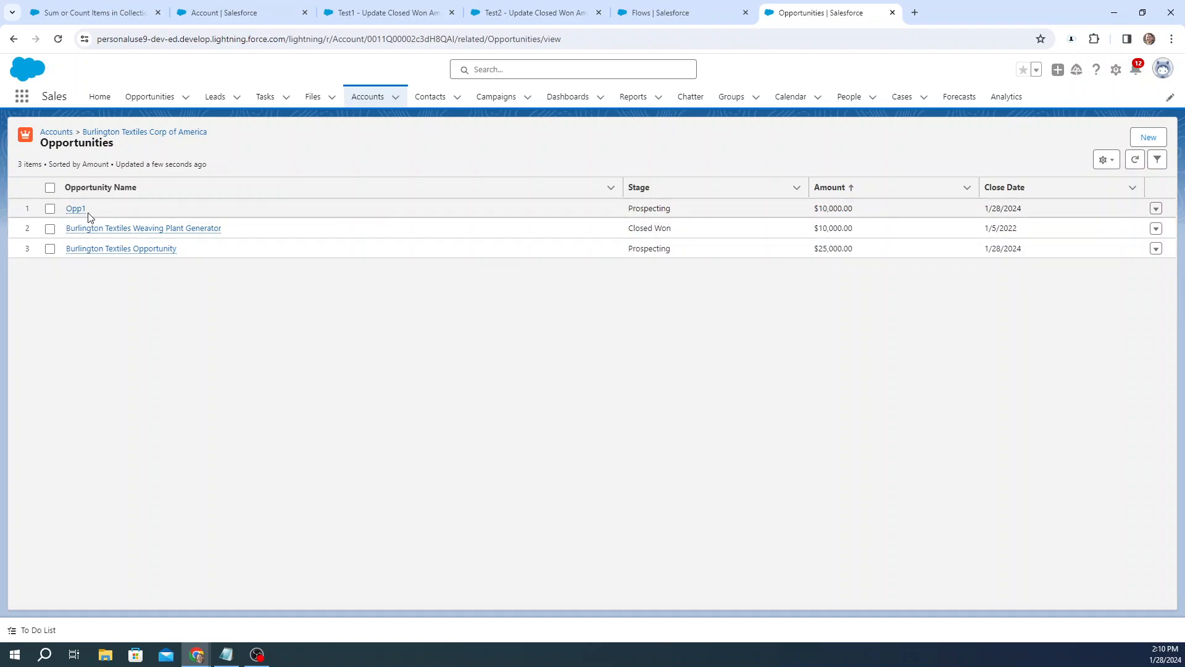
{"action": "mouse_move", "coordinate": [80, 211]}
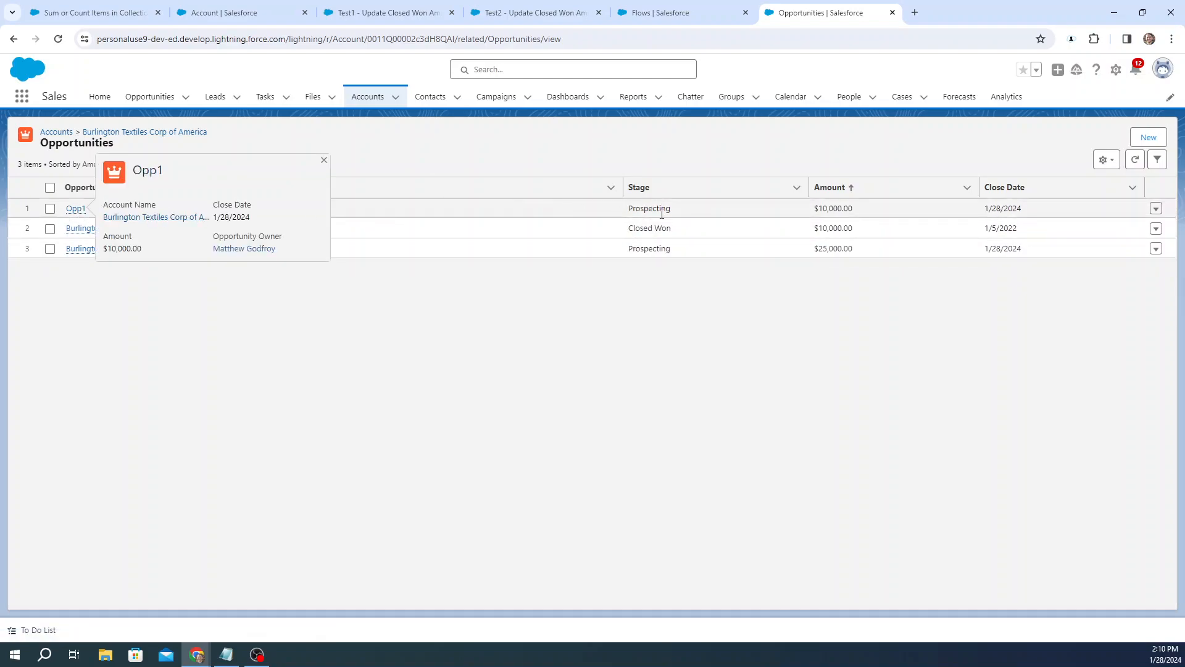
{"action": "double_click", "coordinate": [627, 215]}
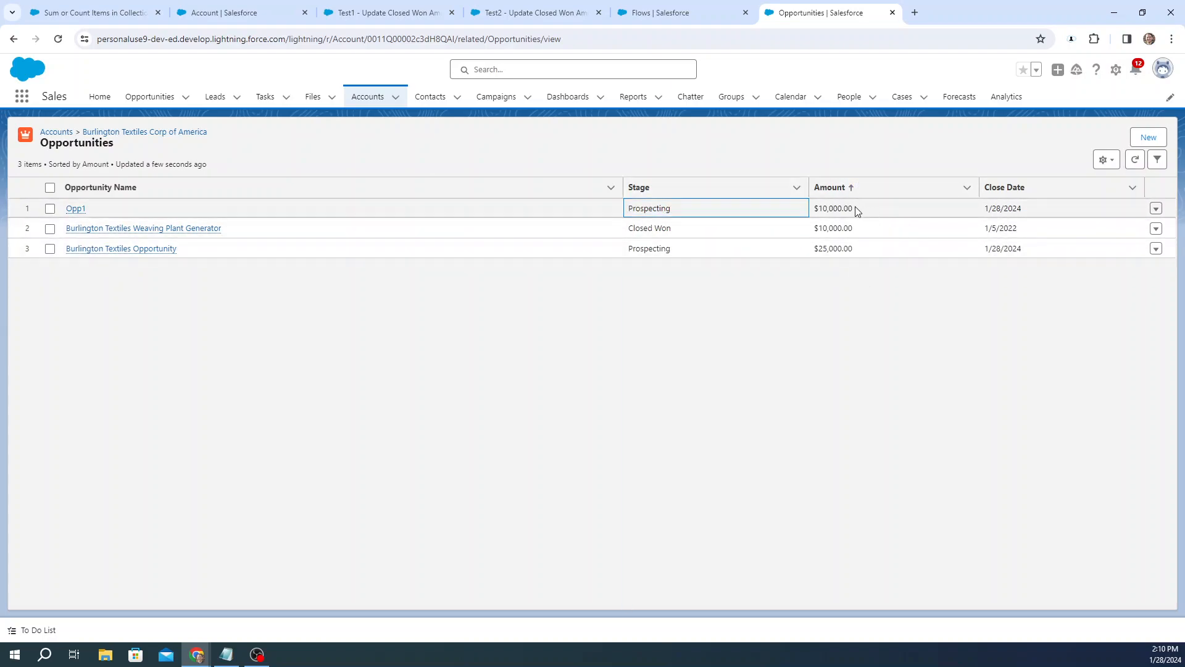
{"action": "left_click_drag", "start_coordinate": [827, 211], "coordinate": [815, 210]}
{"action": "left_click", "coordinate": [892, 350]}
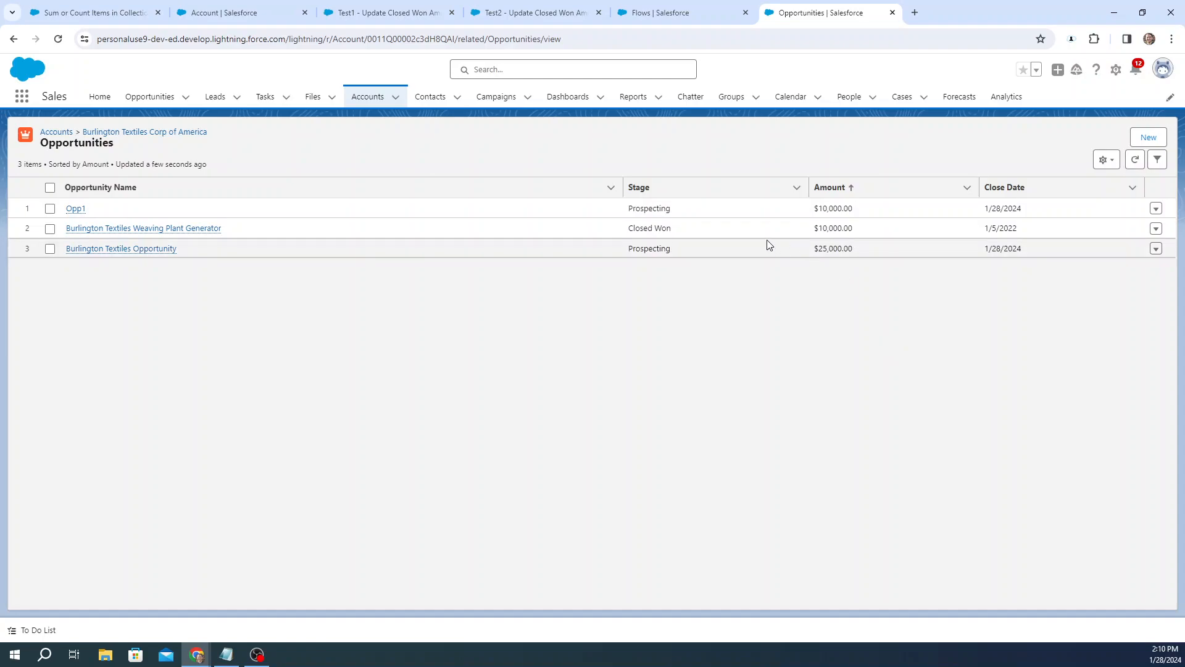
Step: Set Opp1's Stage to Closed Won, save it, and check the Stage in the opportunity list
{"action": "left_click", "coordinate": [1158, 212]}
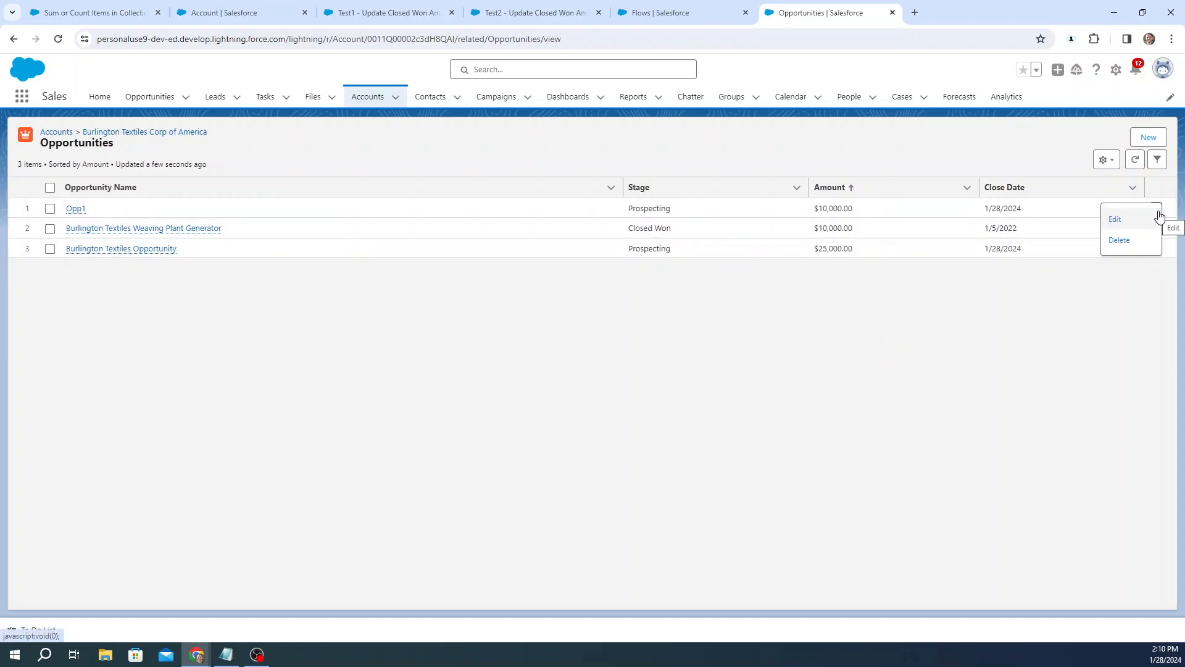
{"action": "left_click", "coordinate": [1119, 220]}
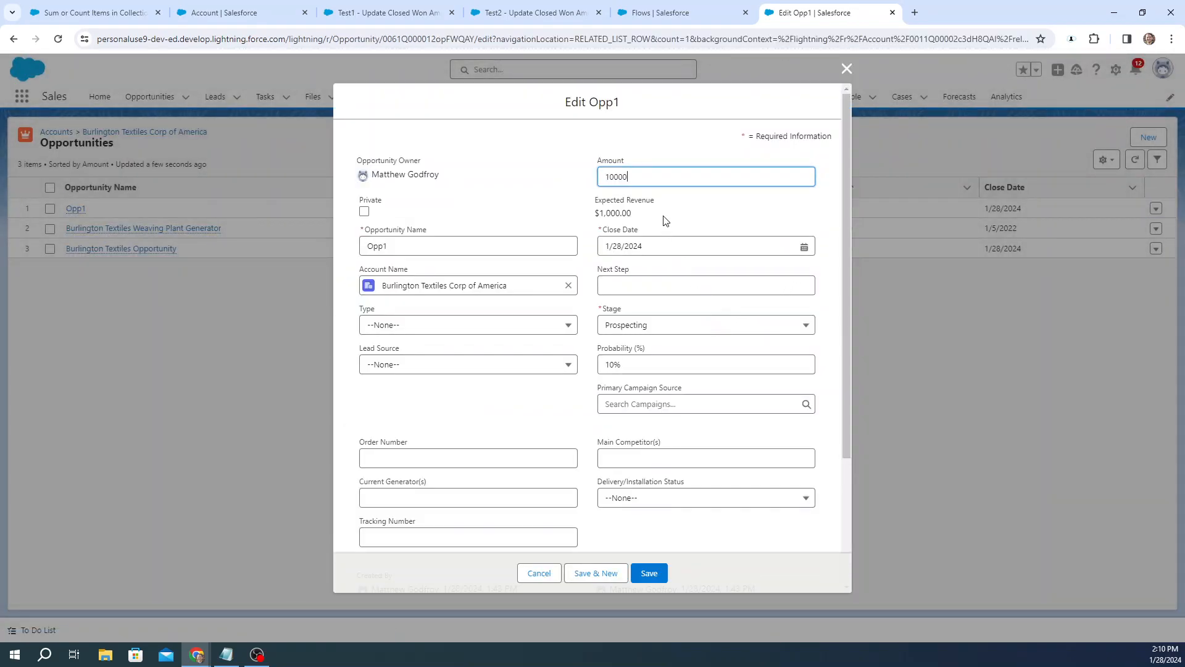
{"action": "left_click", "coordinate": [650, 332]}
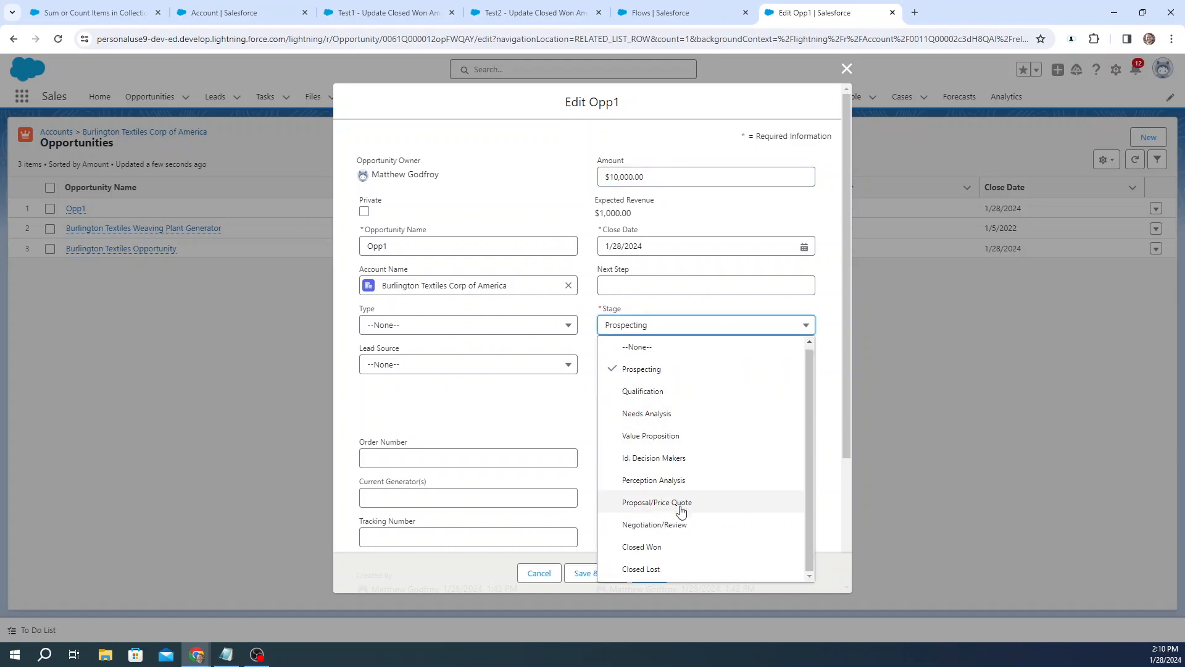
{"action": "left_click", "coordinate": [679, 547]}
{"action": "left_click", "coordinate": [647, 579]}
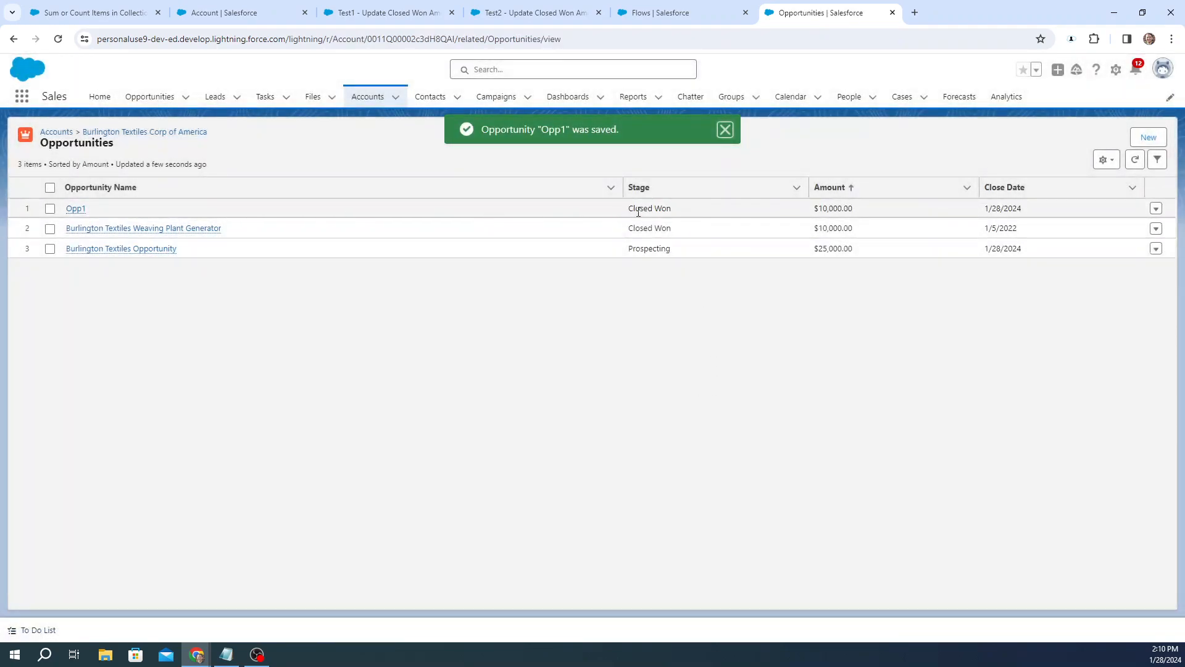
{"action": "triple_click", "coordinate": [678, 211]}
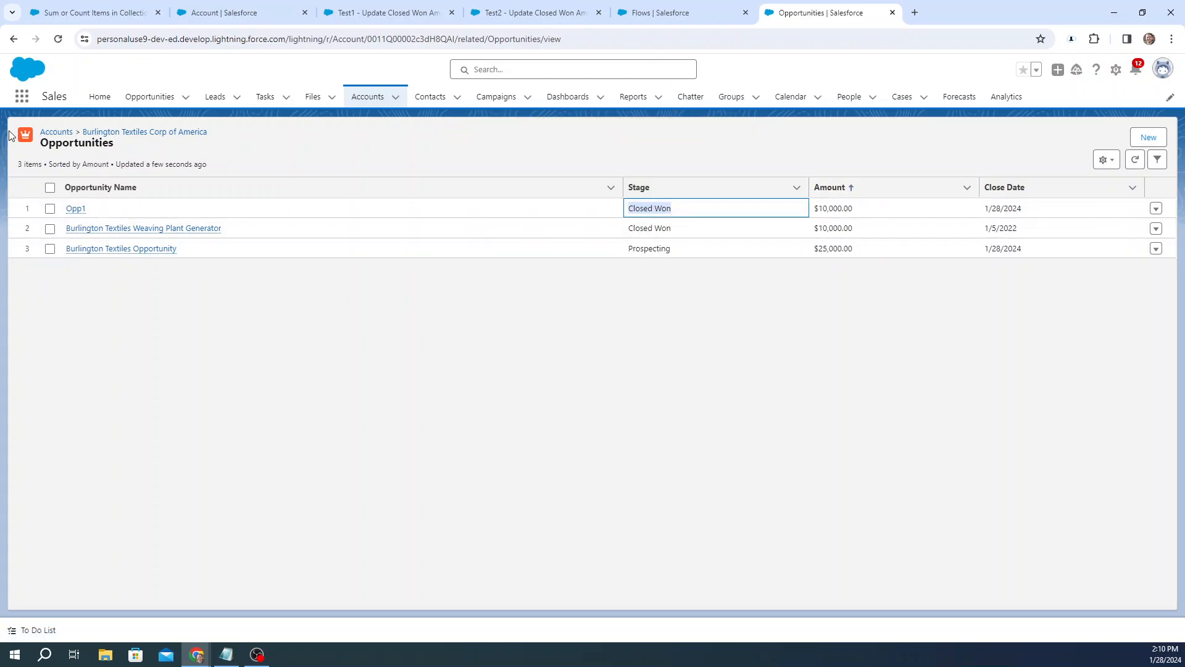
Step: Return to the Burlington Textiles Corp of America account's details and check its Closed Won Opportunity Amount
{"action": "left_click", "coordinate": [56, 133]}
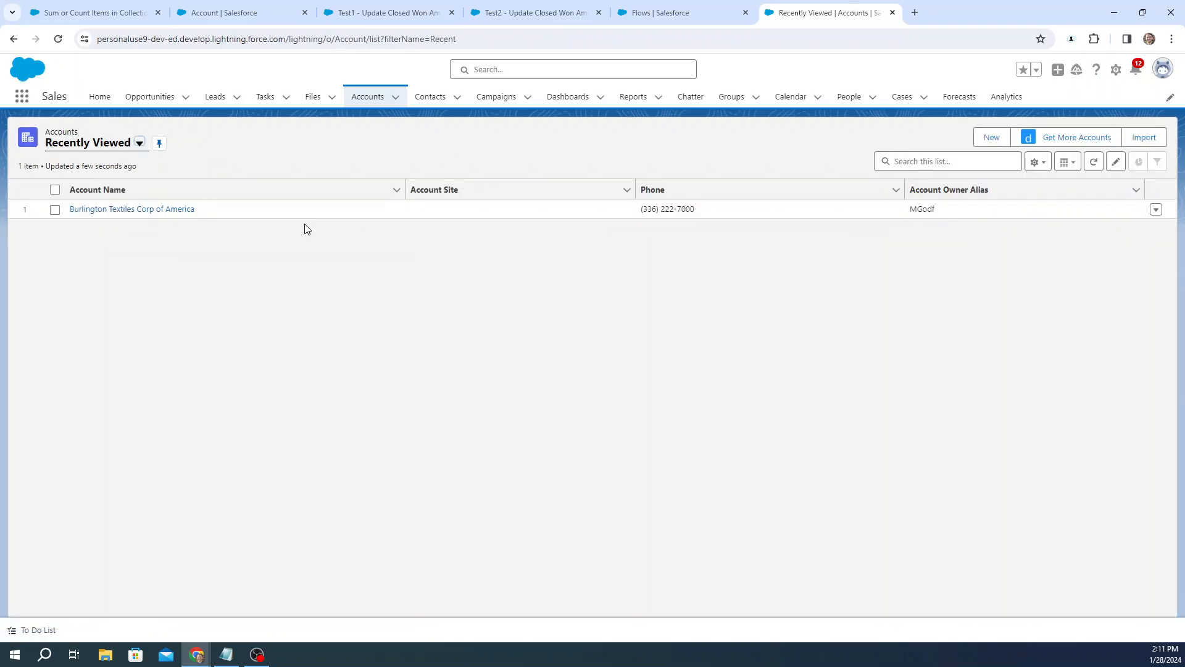
{"action": "left_click", "coordinate": [168, 210]}
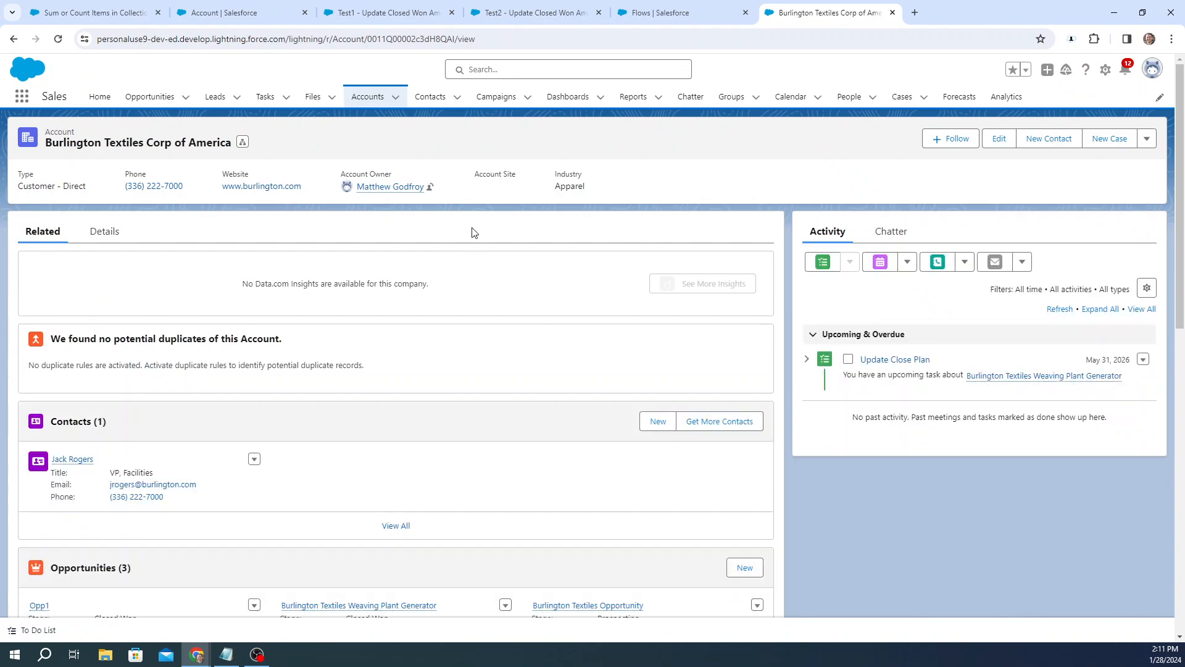
{"action": "left_click", "coordinate": [119, 237]}
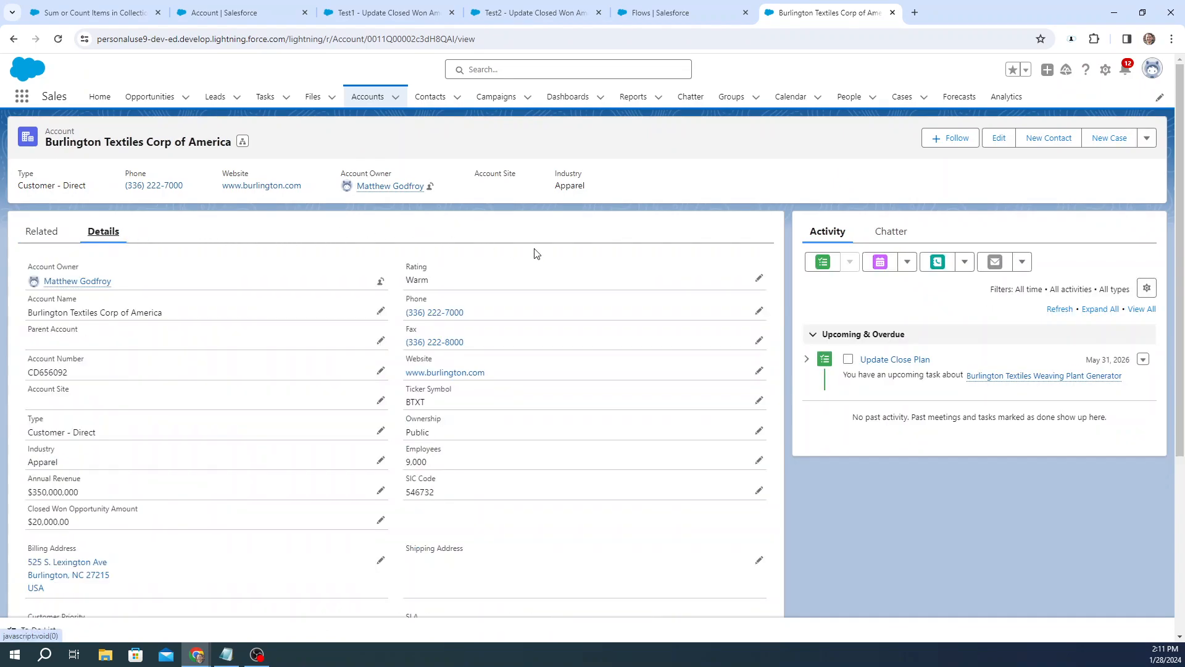
{"action": "scroll", "coordinate": [535, 253], "scroll_direction": "down", "scroll_amount": 2}
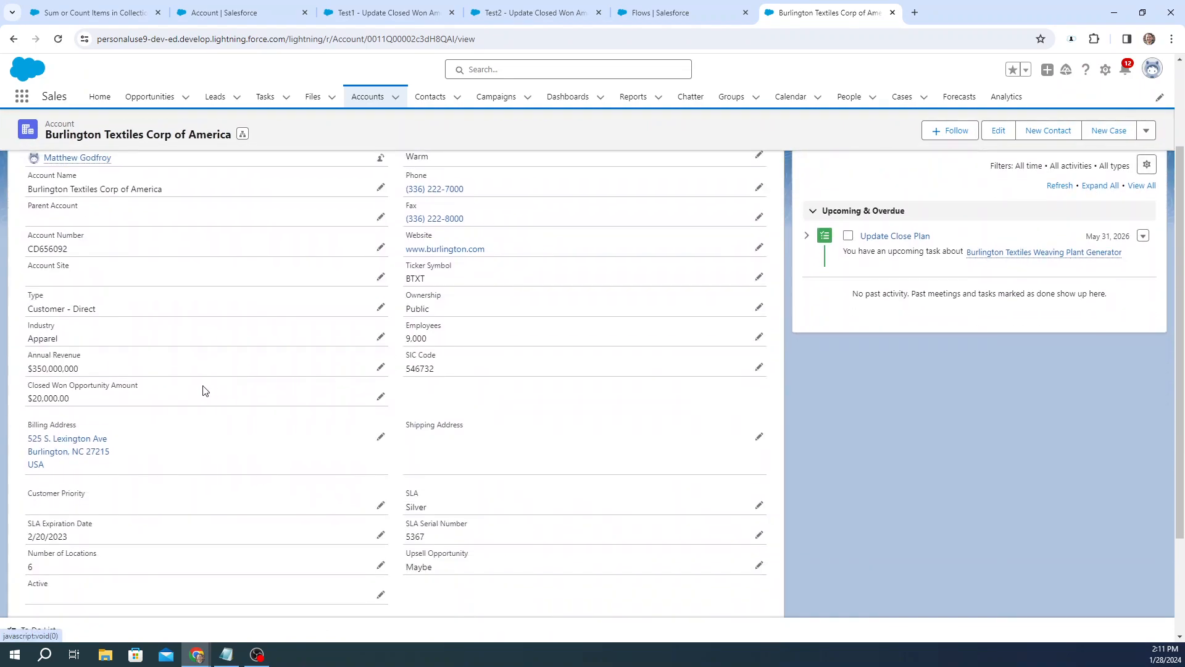
{"action": "left_click_drag", "start_coordinate": [144, 389], "coordinate": [28, 392]}
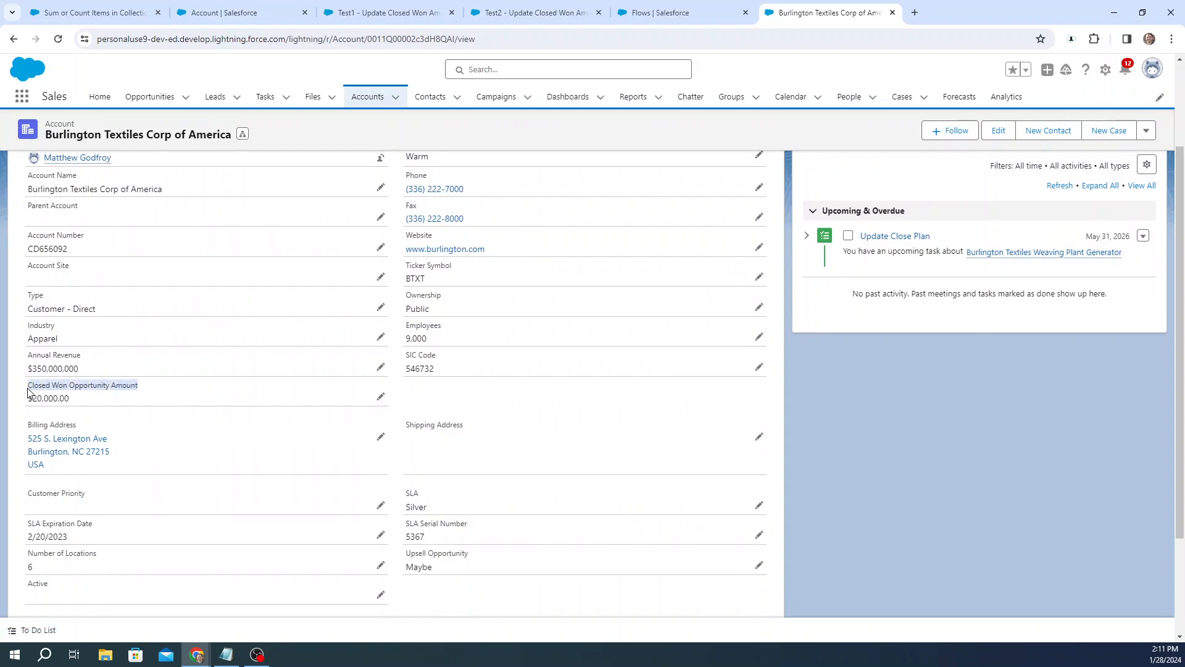
{"action": "left_click_drag", "start_coordinate": [96, 405], "coordinate": [29, 402]}
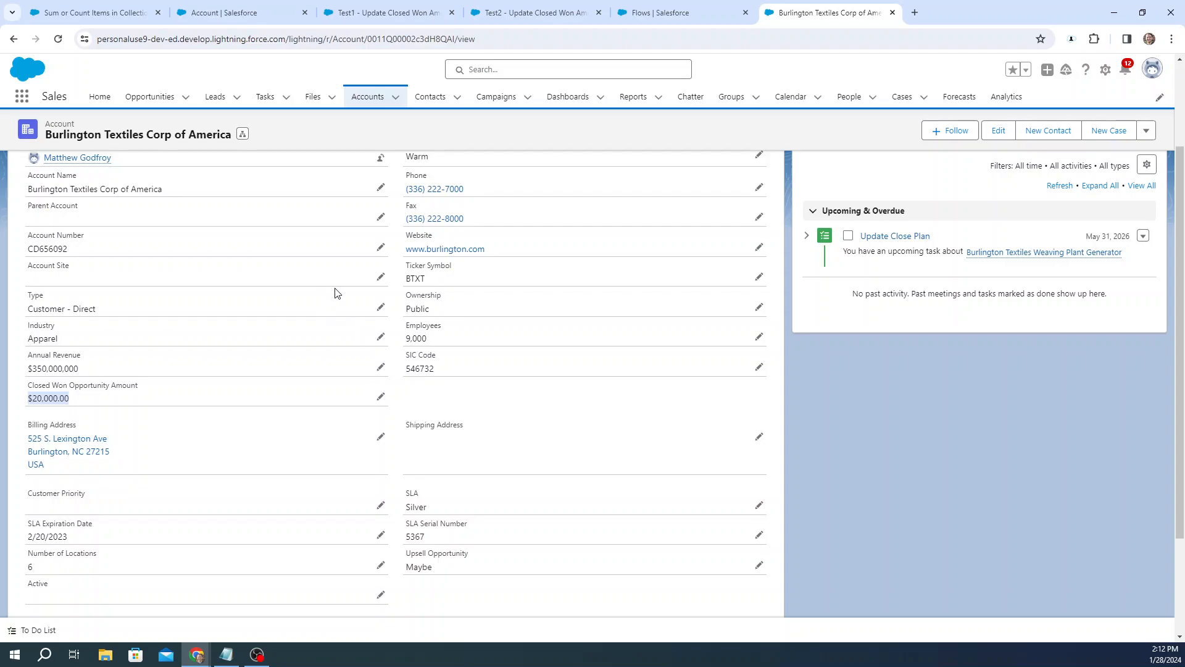
Step: Review the Test2 flow's Assign to new Account Record assignment, compare it with the Test1 flow, and place Test1's browser tab after Test2's
{"action": "left_click", "coordinate": [543, 15]}
{"action": "left_click_drag", "start_coordinate": [545, 496], "coordinate": [659, 537]}
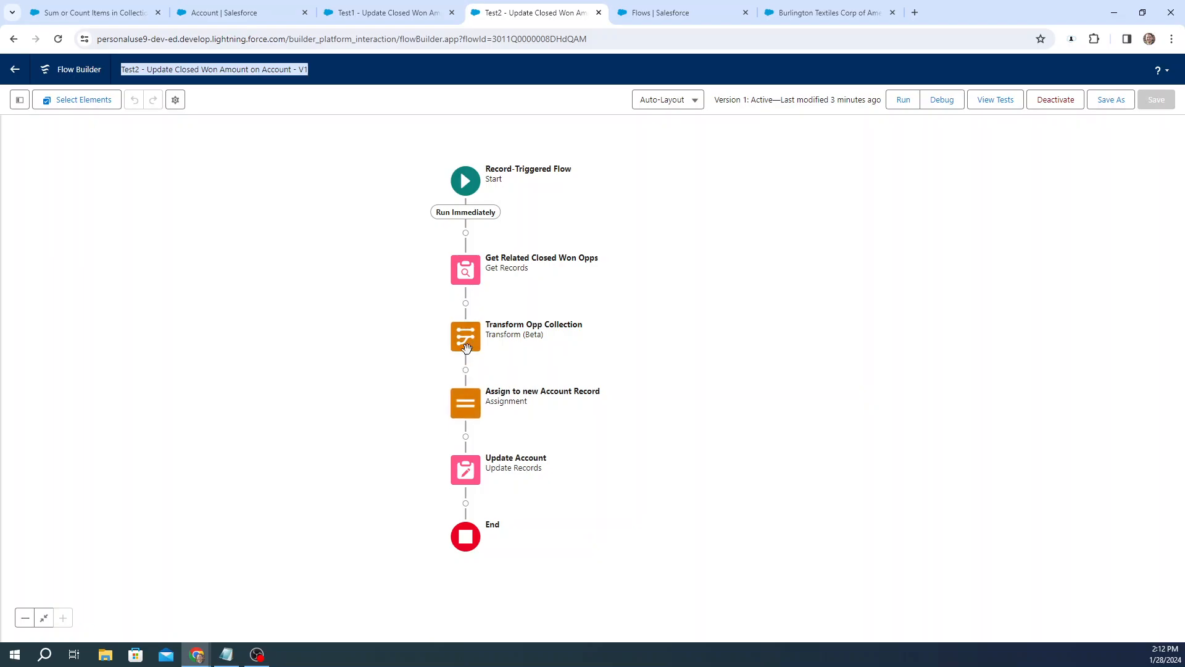
{"action": "left_click", "coordinate": [466, 405]}
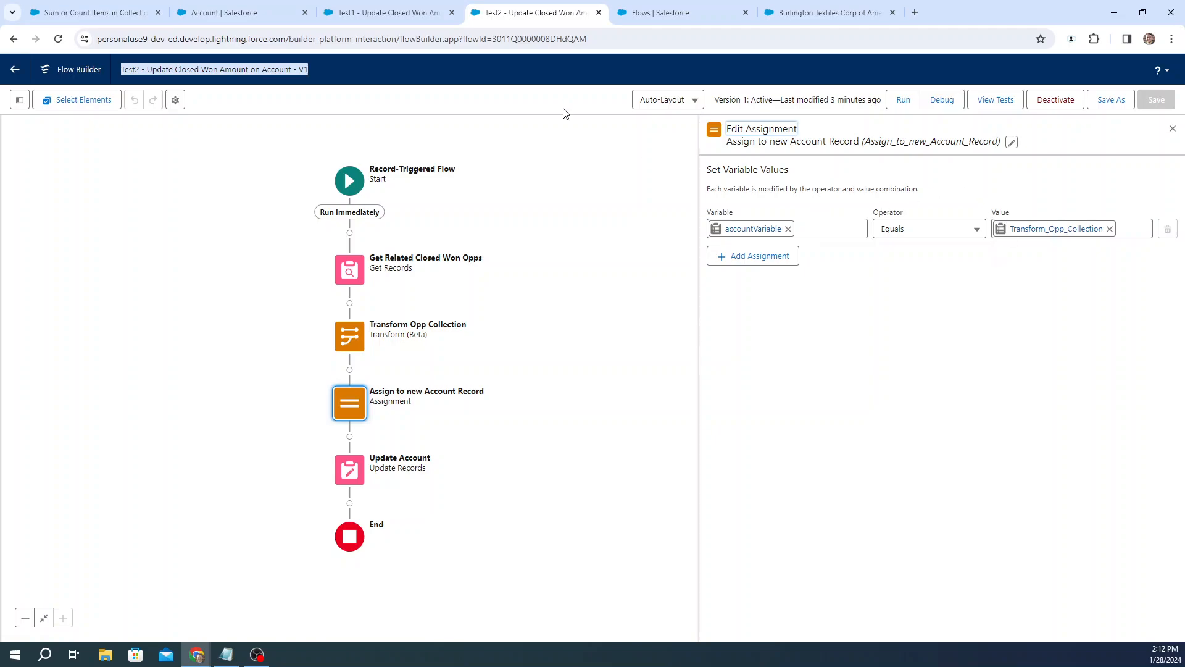
{"action": "left_click", "coordinate": [370, 15]}
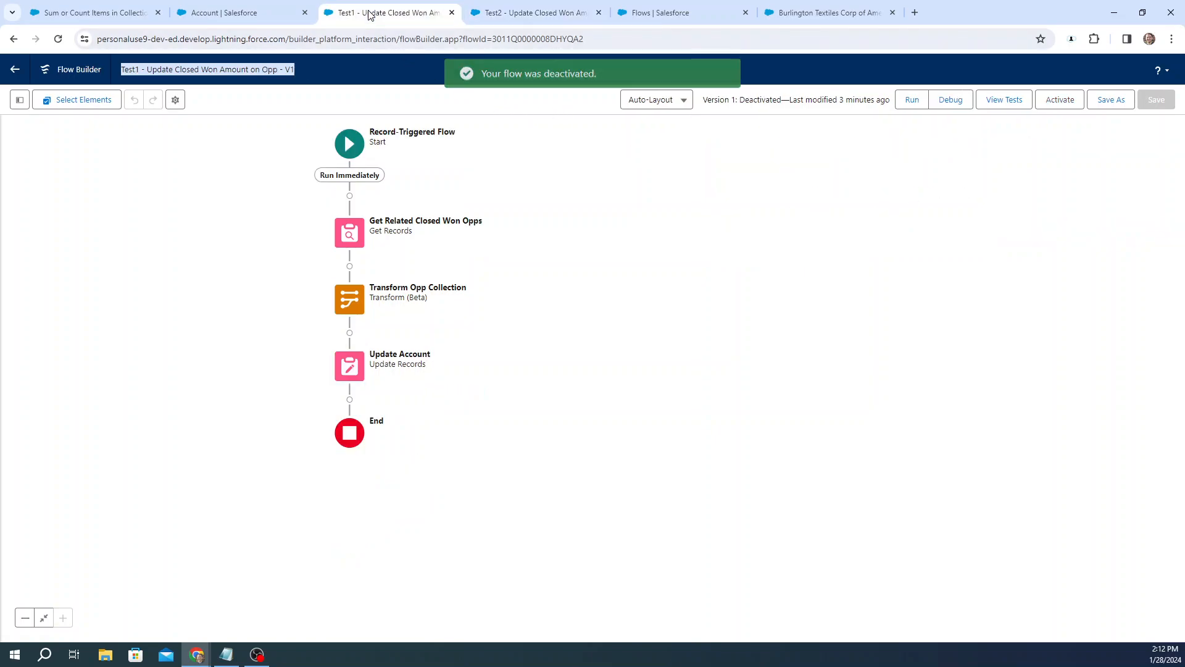
{"action": "left_click", "coordinate": [498, 15]}
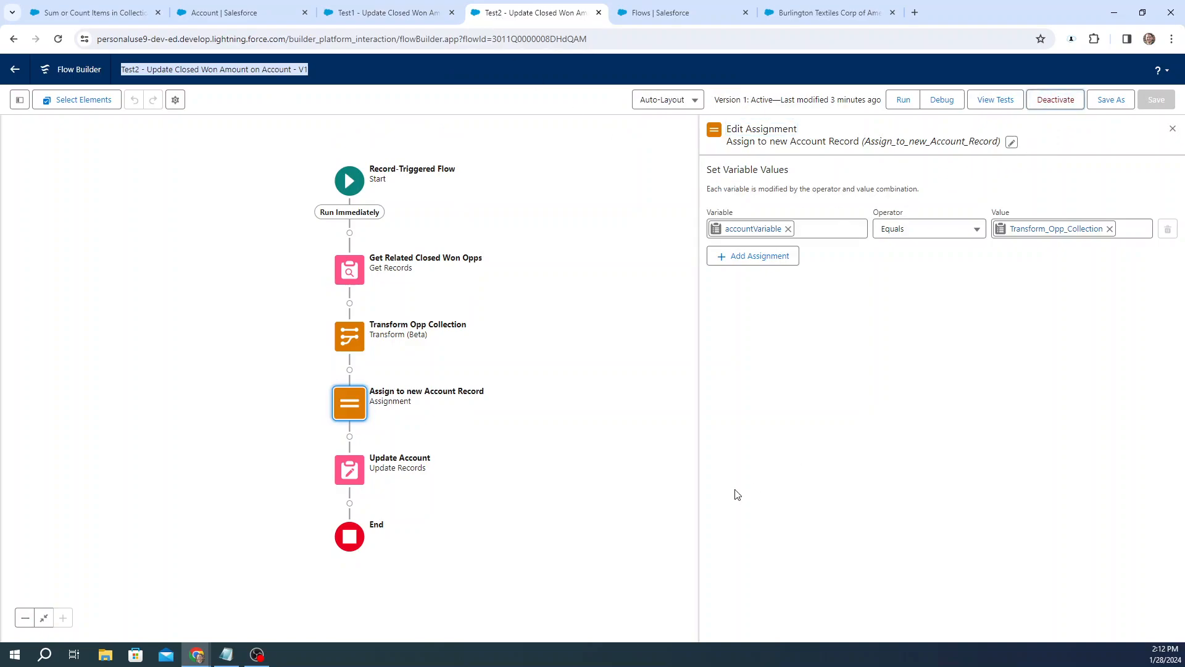
{"action": "left_click", "coordinate": [396, 15]}
{"action": "left_click_drag", "start_coordinate": [396, 19], "coordinate": [531, 16]}
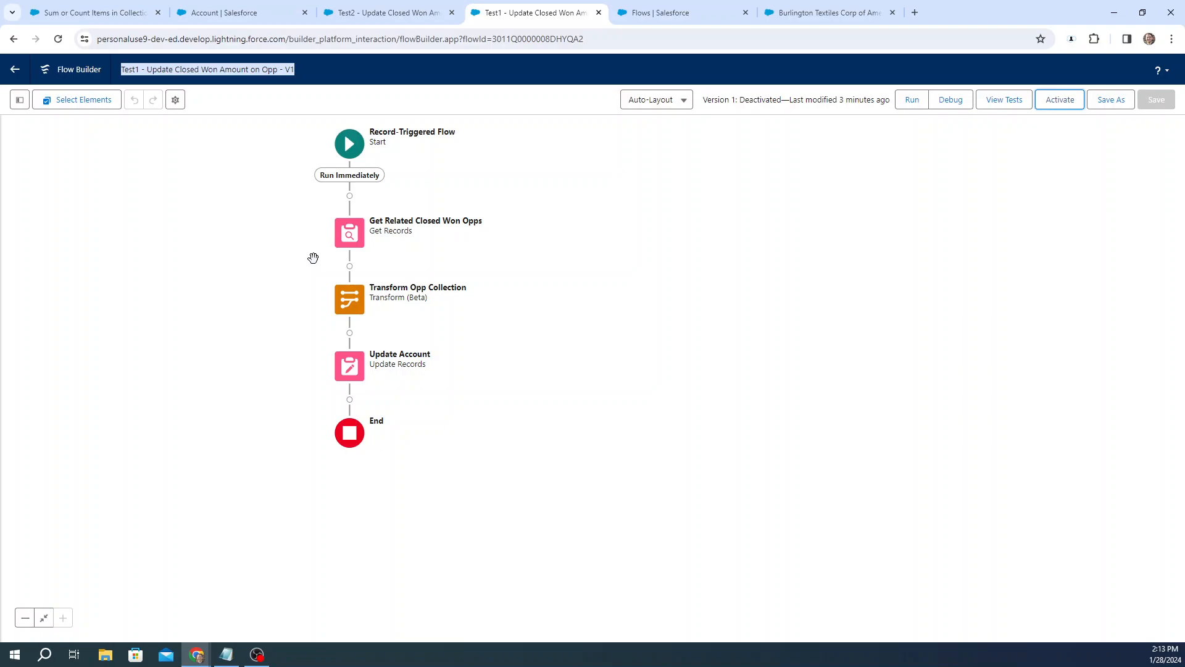
Step: Examine Test1's Transform Opp Collection mapping to Closed_Won_Opportunity_Amount__c, including its aggregate's source collection, type and field to transform
{"action": "double_click", "coordinate": [343, 312]}
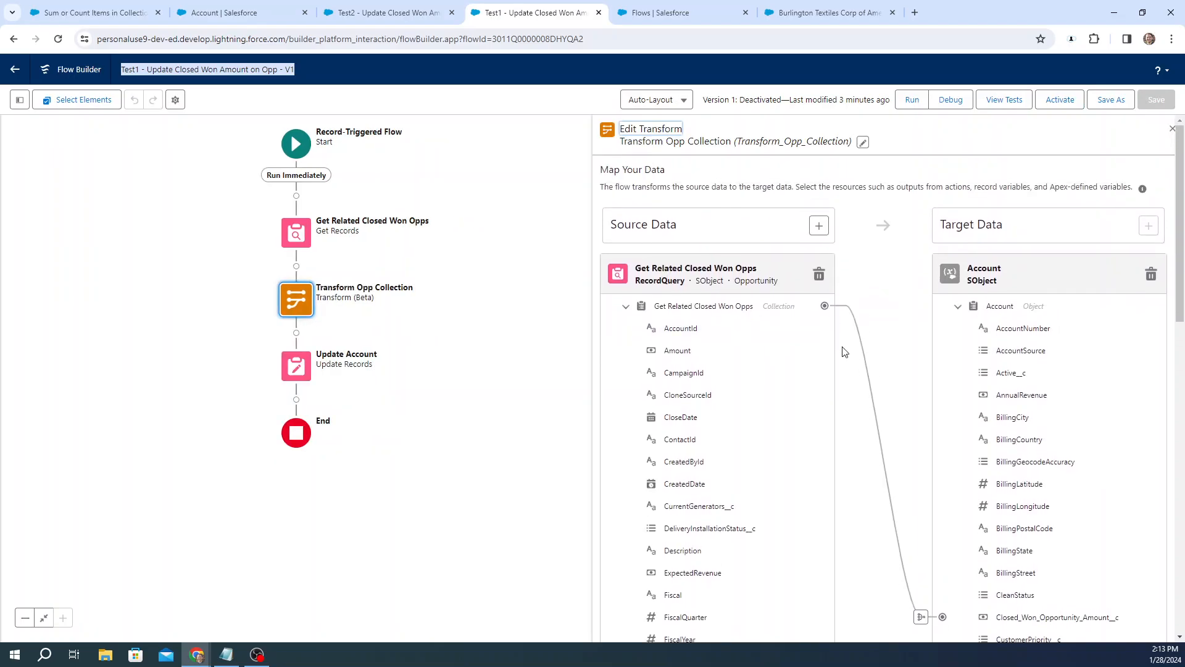
{"action": "scroll", "coordinate": [865, 405], "scroll_direction": "down", "scroll_amount": 2}
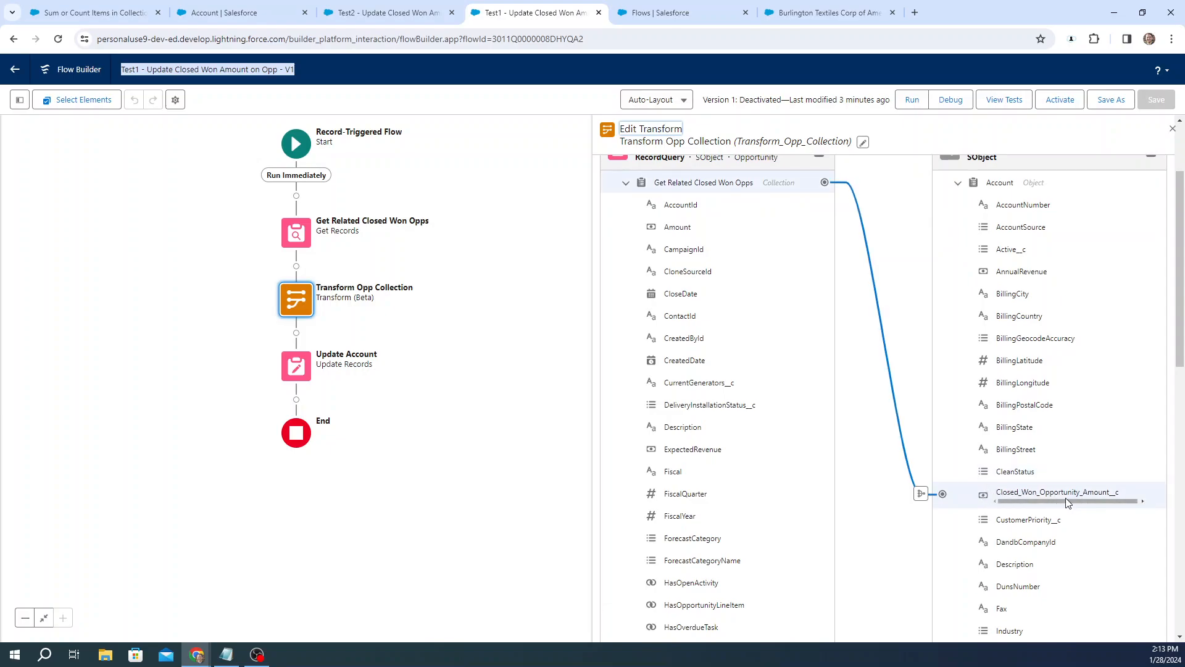
{"action": "scroll", "coordinate": [1002, 259], "scroll_direction": "up", "scroll_amount": 1}
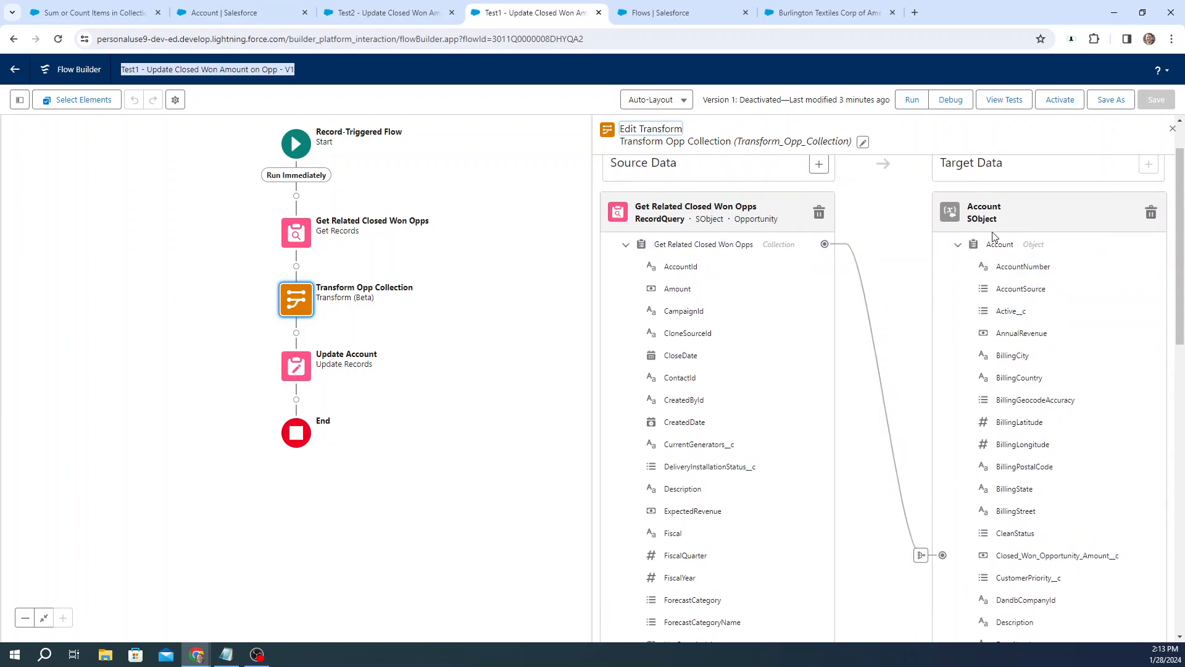
{"action": "left_click", "coordinate": [923, 555]}
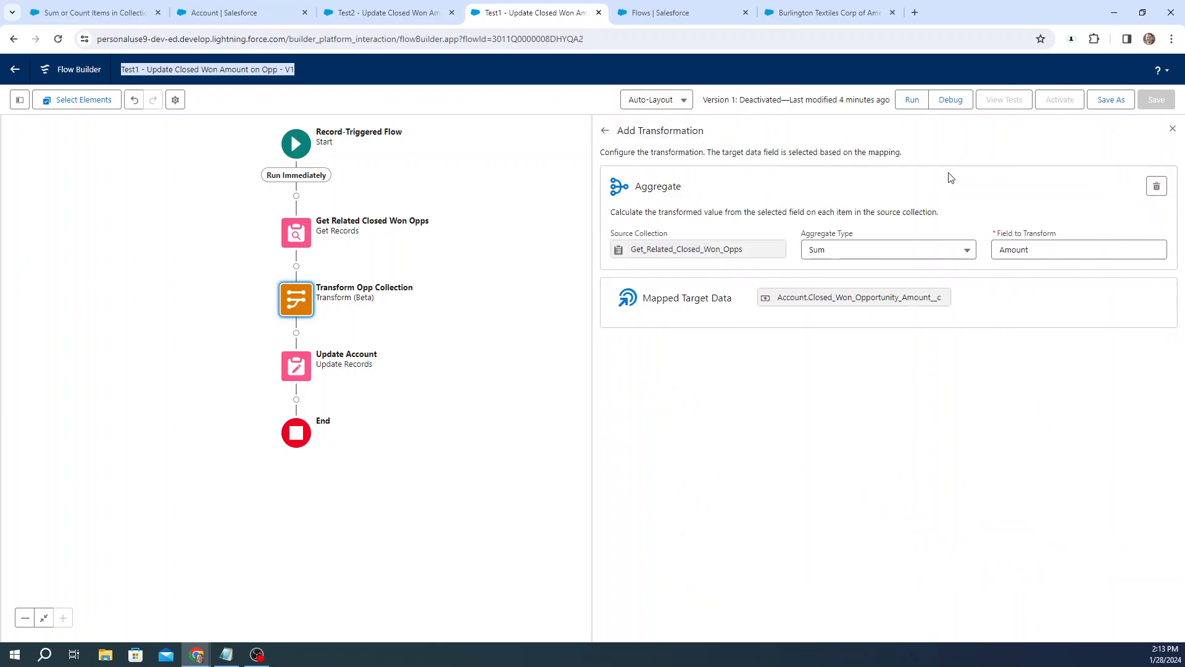
{"action": "double_click", "coordinate": [711, 252]}
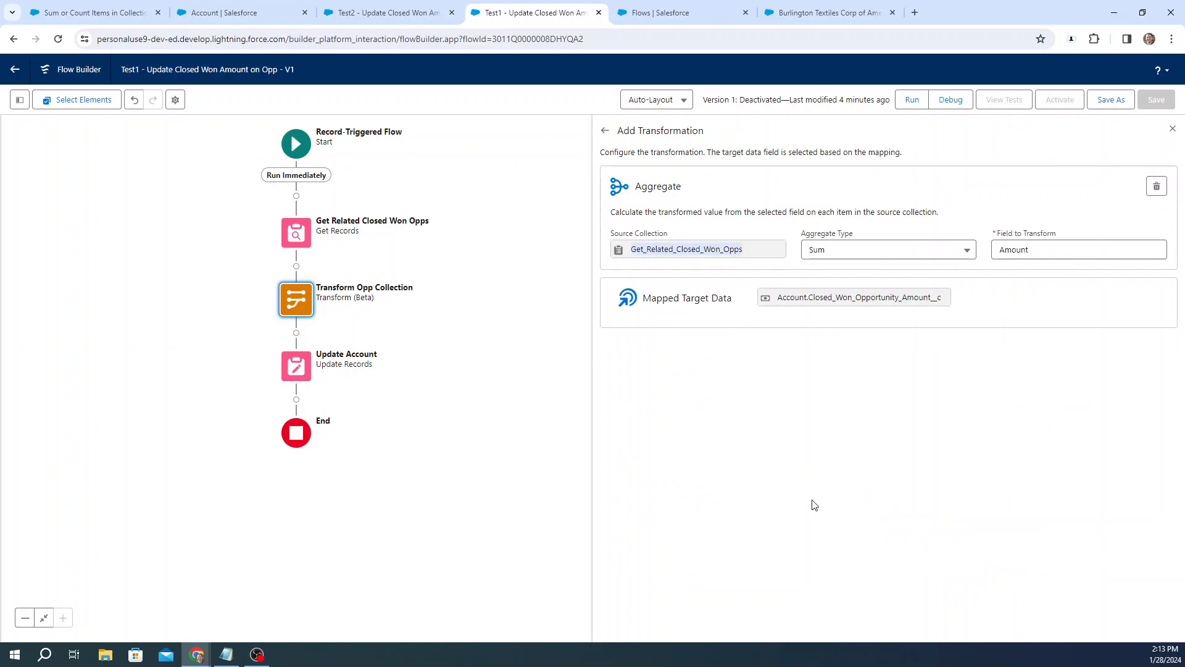
{"action": "left_click", "coordinate": [865, 523]}
{"action": "left_click", "coordinate": [1018, 250]}
{"action": "double_click", "coordinate": [1018, 250]}
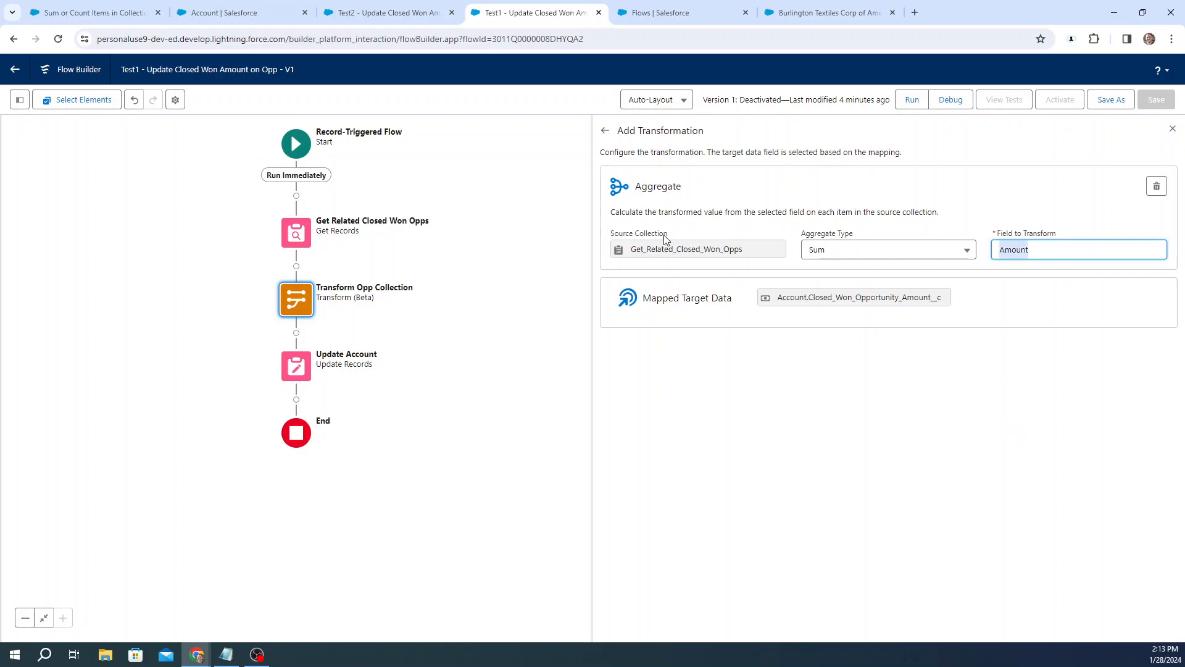
Step: Leave the aggregate settings, open the Update Account element and clear the value assigned to Closed_Won_Opportunity_Amount__c
{"action": "left_click", "coordinate": [1172, 131]}
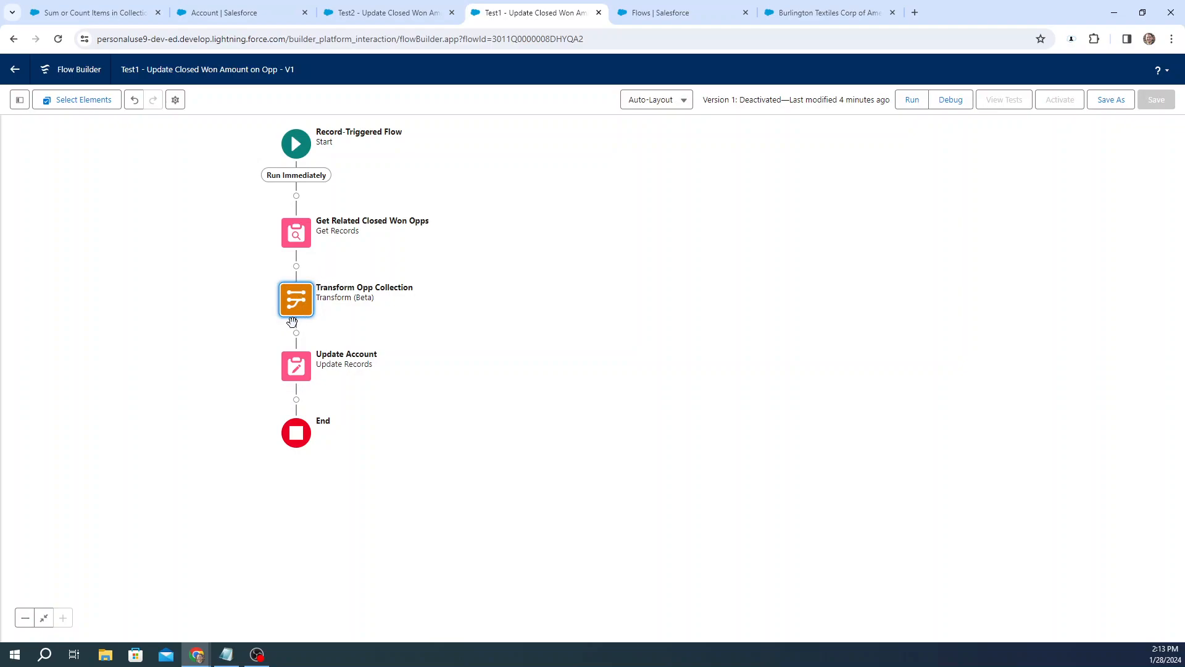
{"action": "left_click", "coordinate": [296, 366]}
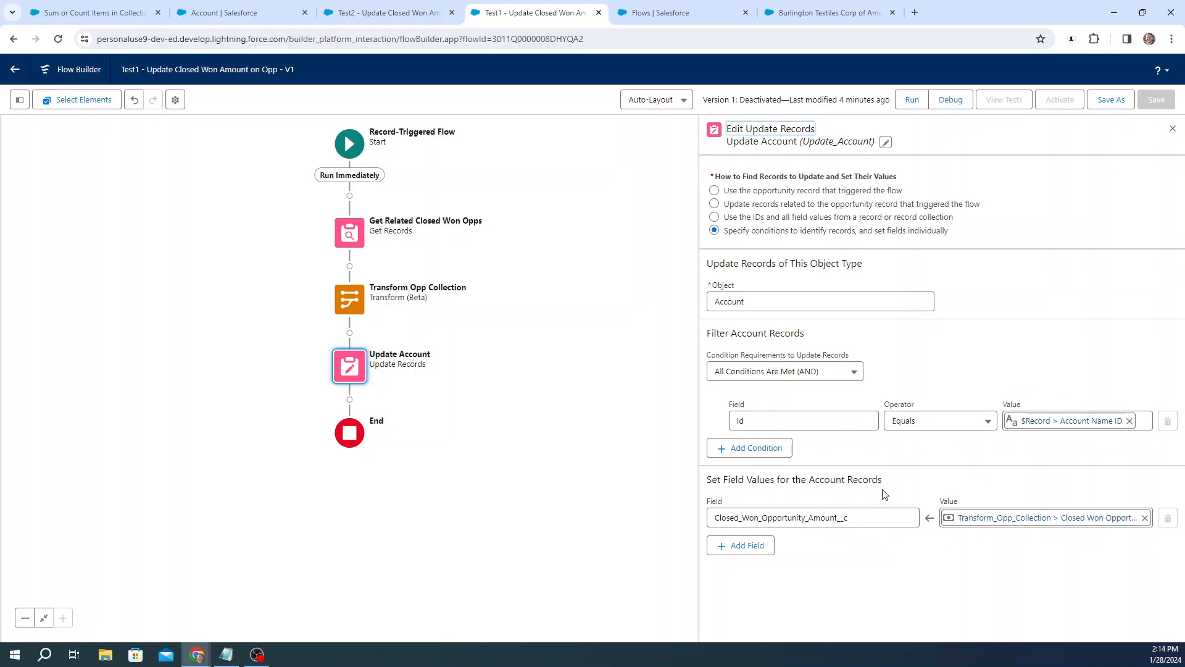
{"action": "left_click", "coordinate": [1088, 526]}
{"action": "key", "text": "BackSpace"}
{"action": "left_click", "coordinate": [886, 560]}
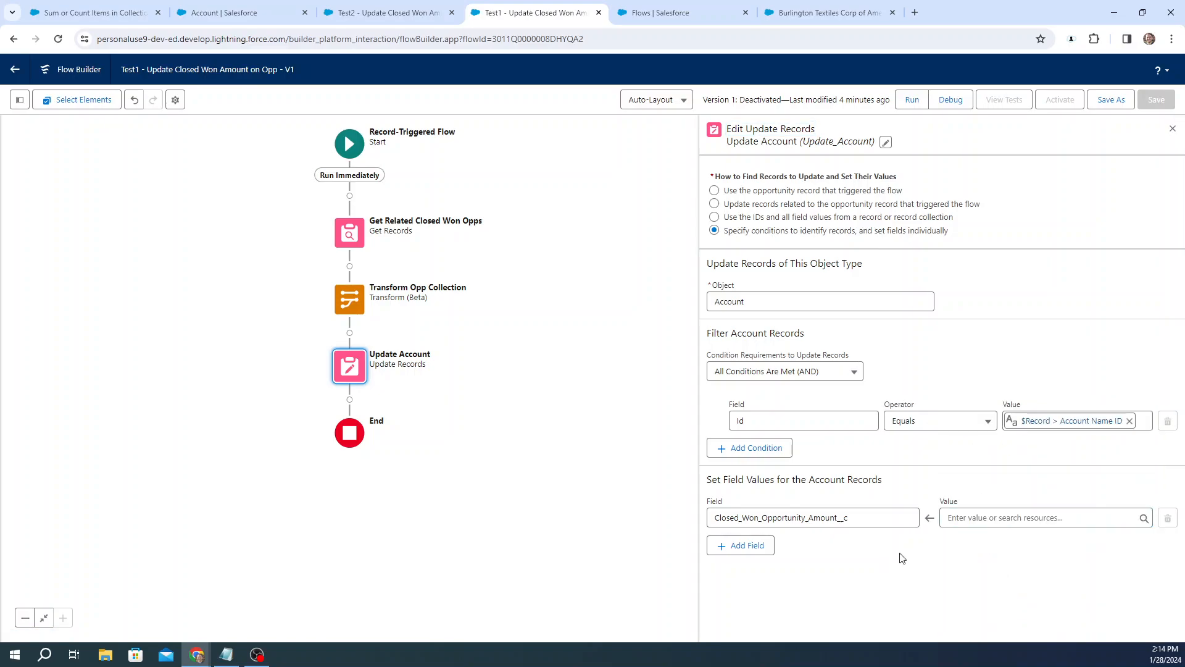
Step: Examine the Closed_Won_Opportunity_Amount__c target field and the resources offered for its value, including Transform_Opp_Collection
{"action": "left_click_drag", "start_coordinate": [854, 522], "coordinate": [698, 521]}
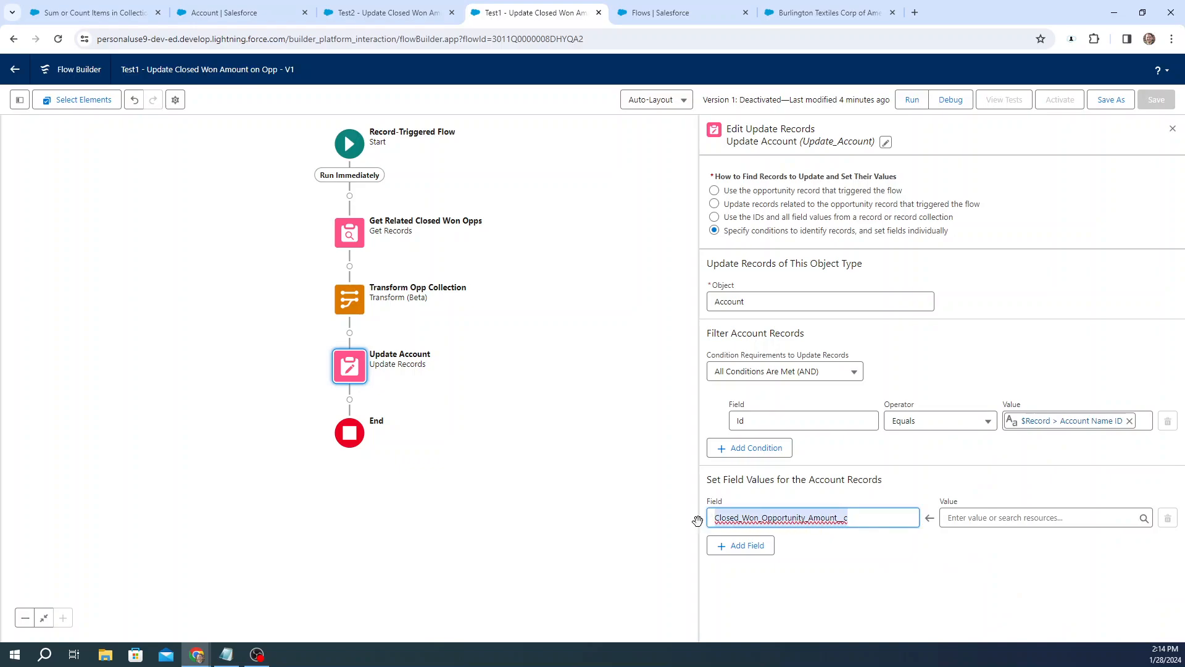
{"action": "left_click", "coordinate": [985, 541]}
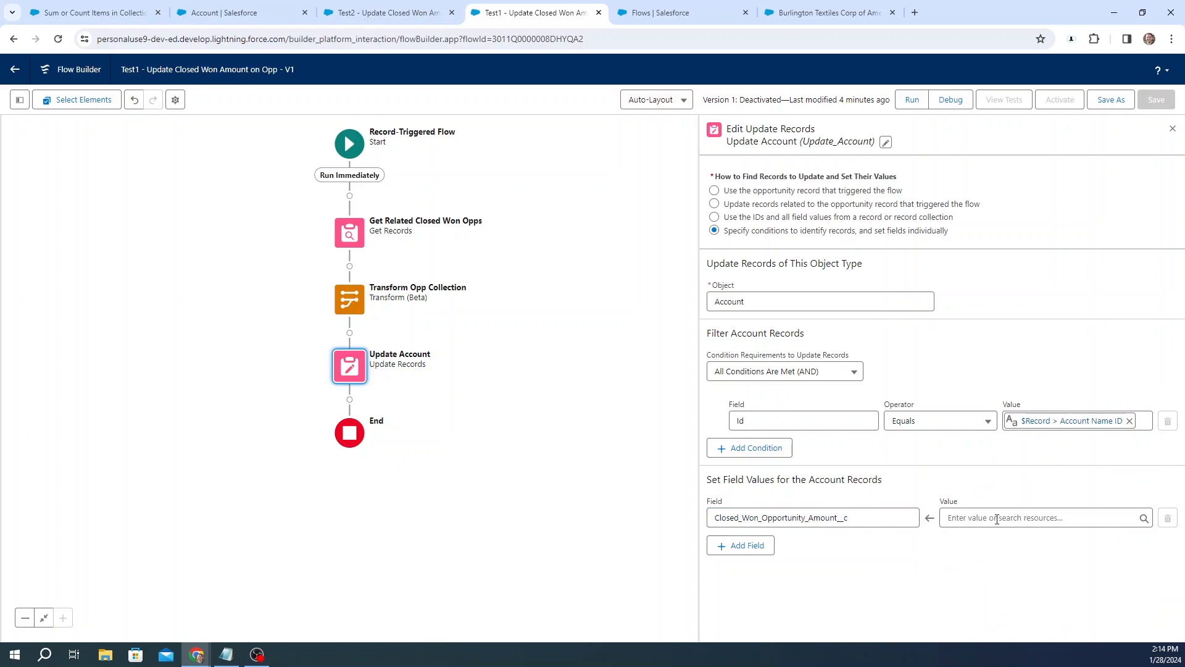
{"action": "left_click", "coordinate": [997, 520]}
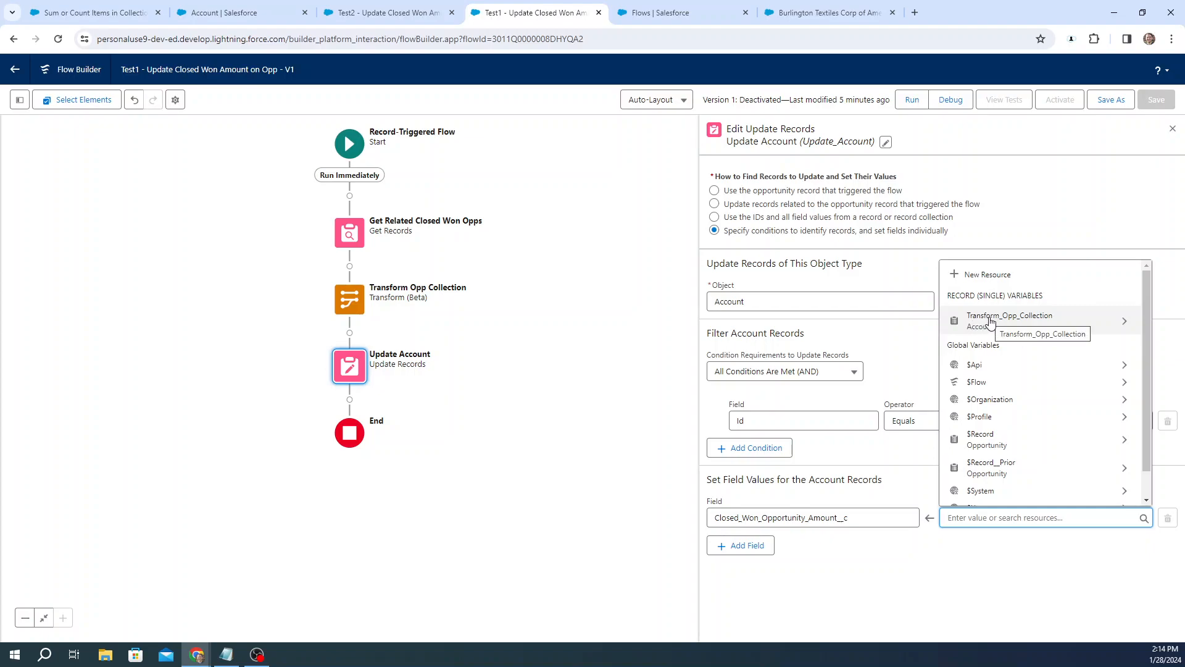
{"action": "left_click", "coordinate": [904, 573]}
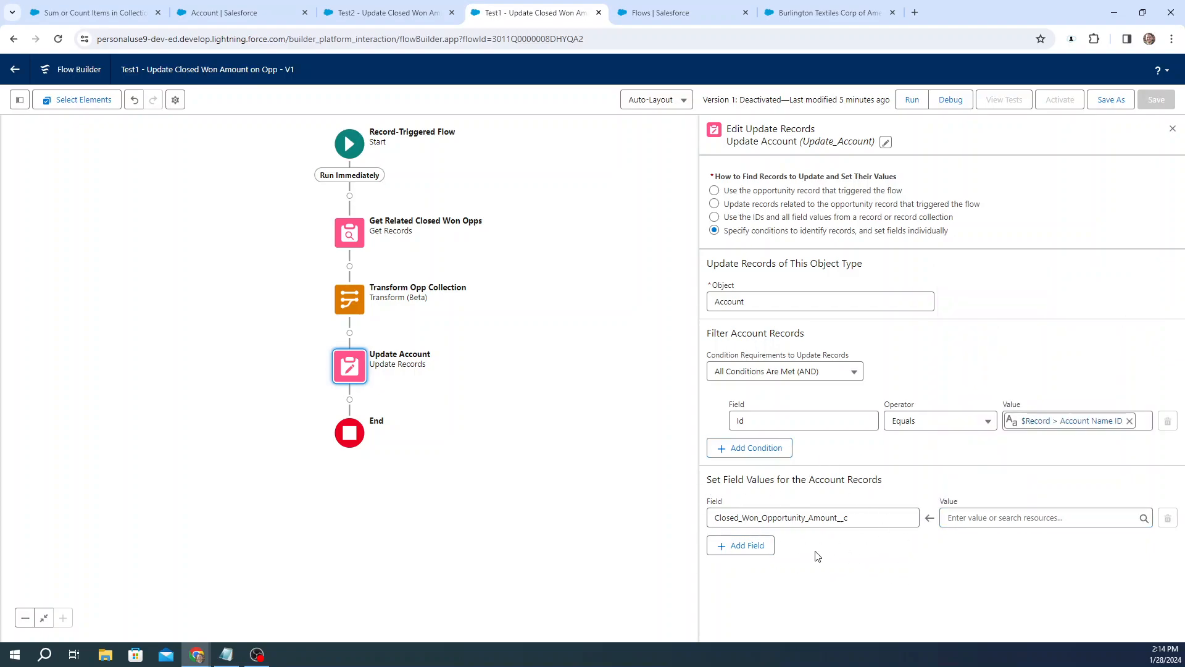
Step: Set the value of Closed_Won_Opportunity_Amount__c in Update Account to Transform_Opp_Collection > Closed Won Opportunity Amount
{"action": "left_click", "coordinate": [1025, 524]}
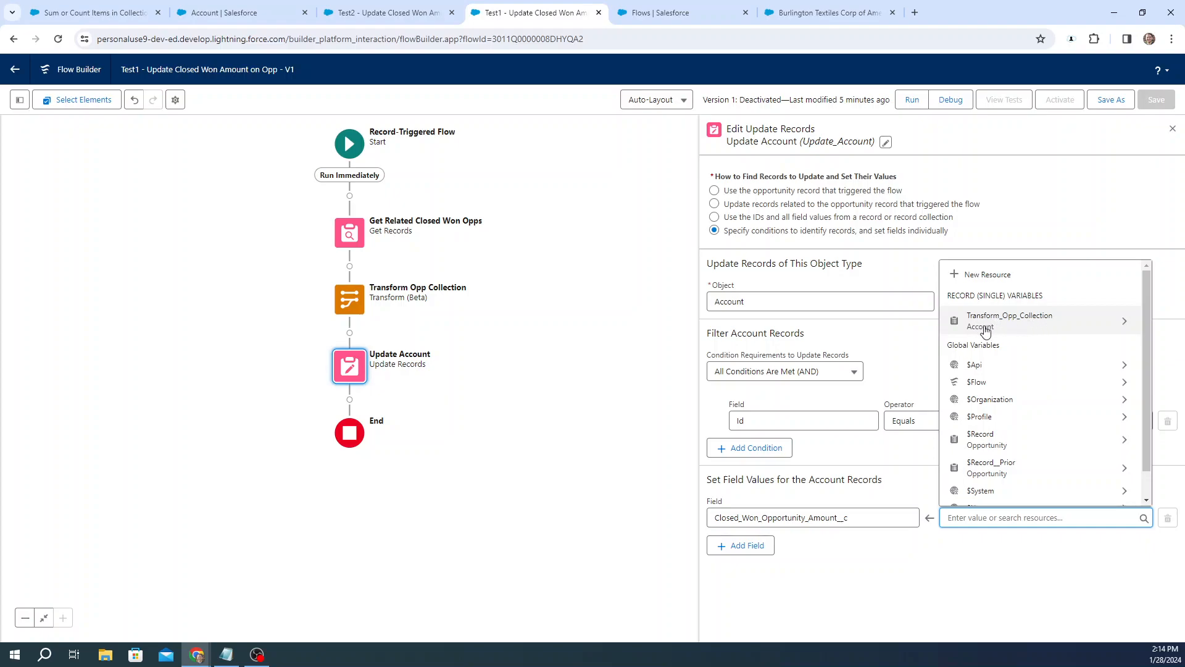
{"action": "left_click", "coordinate": [1022, 327]}
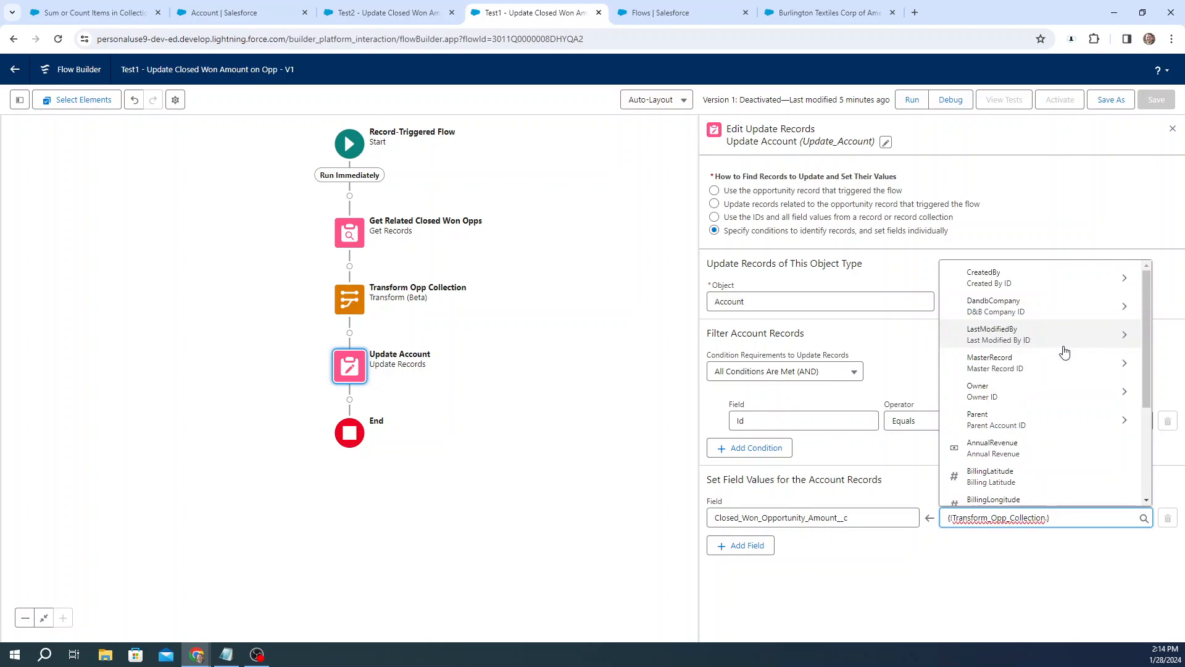
{"action": "key", "text": "BackSpace"}
{"action": "type", "text": ".close"}
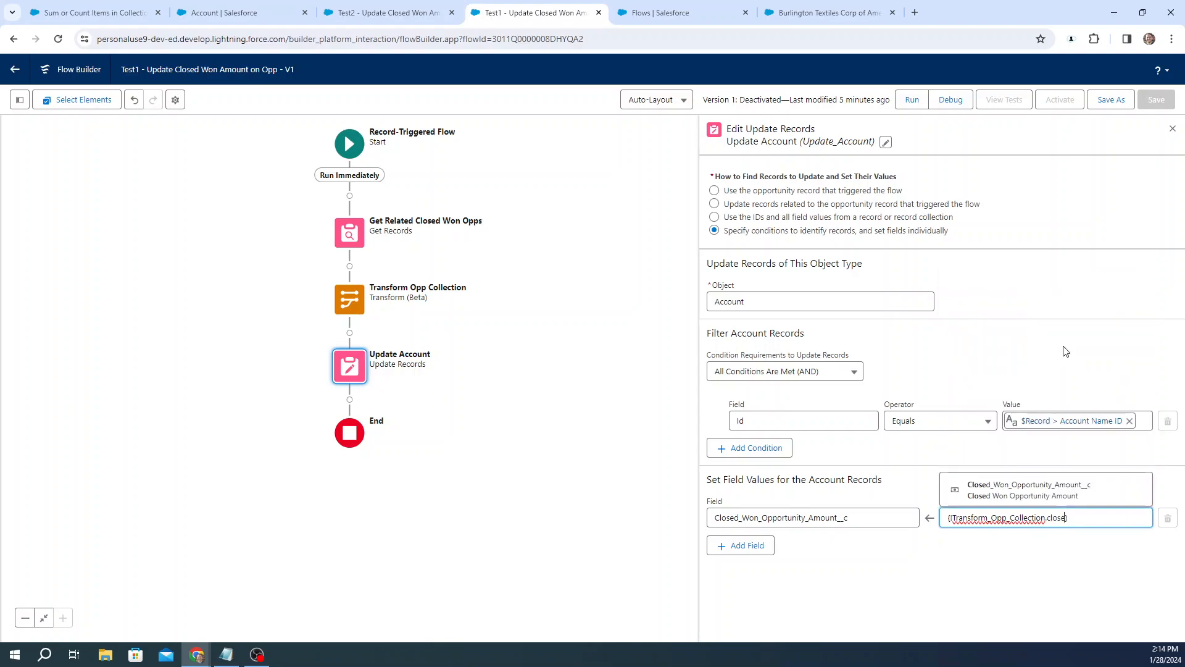
{"action": "key", "text": "BackSpace"}
{"action": "key", "text": "BackSpace"}
{"action": "key", "text": "BackSpace"}
{"action": "key", "text": "BackSpace"}
{"action": "key", "text": "BackSpace"}
{"action": "type", "text": "amoun"}
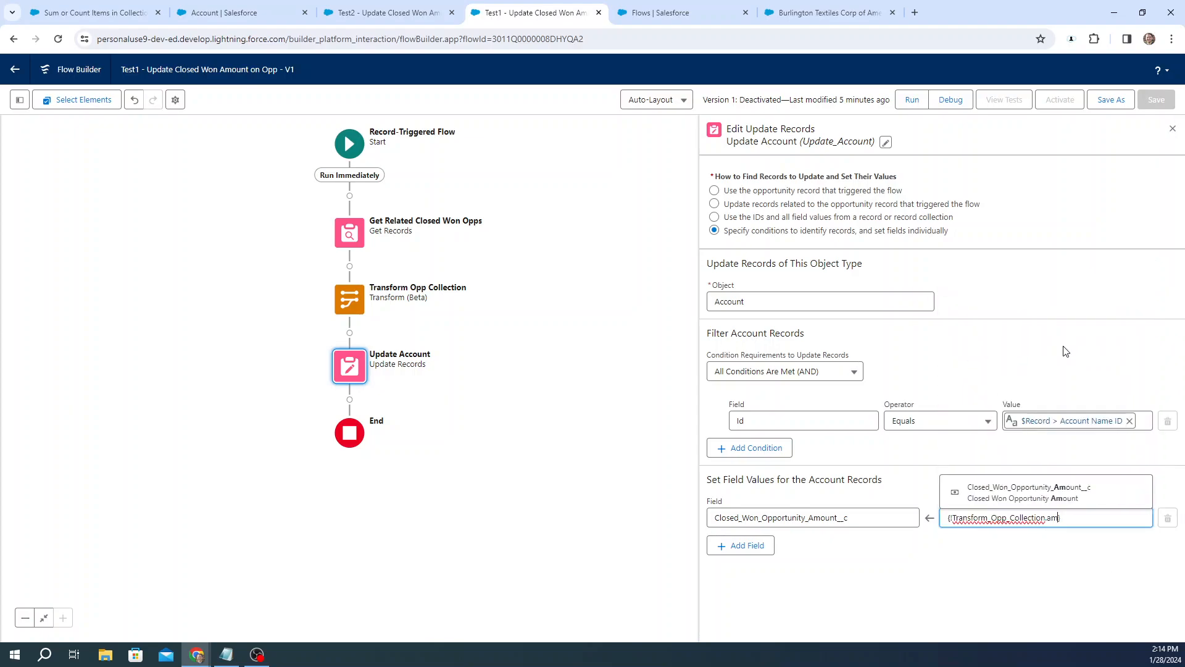
{"action": "type", "text": "t"}
{"action": "key", "text": "BackSpace"}
{"action": "key", "text": "BackSpace"}
{"action": "key", "text": "BackSpace"}
{"action": "key", "text": "BackSpace"}
{"action": "key", "text": "BackSpace"}
{"action": "key", "text": "BackSpace"}
{"action": "type", "text": ".clos"}
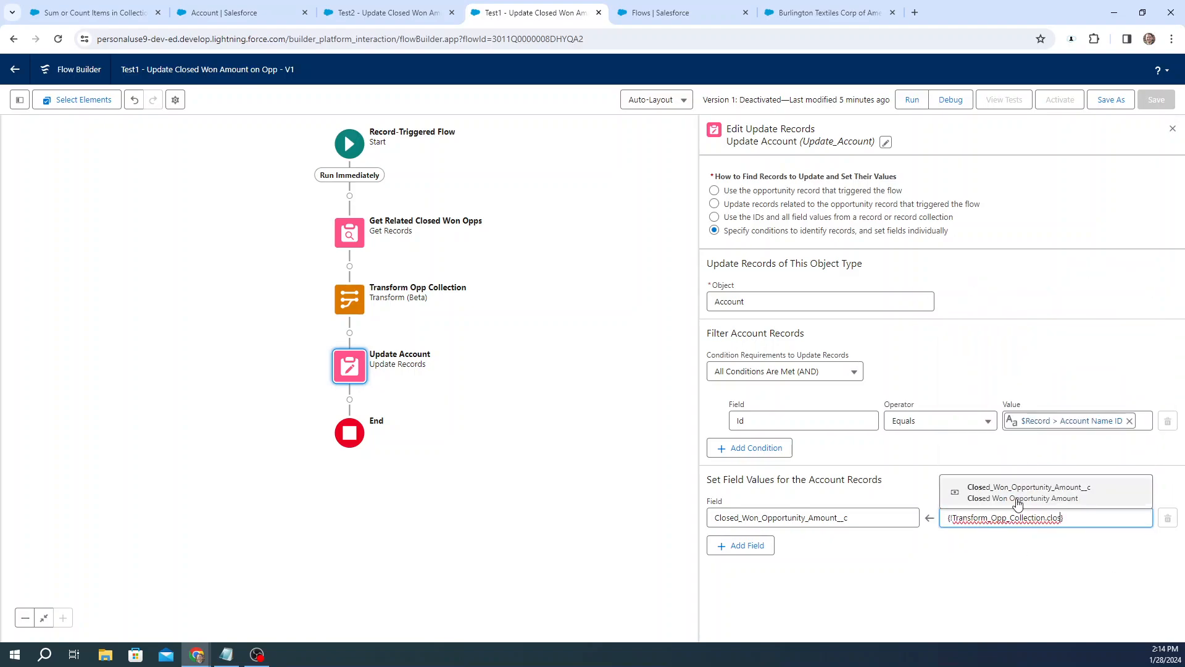
{"action": "left_click", "coordinate": [1021, 498]}
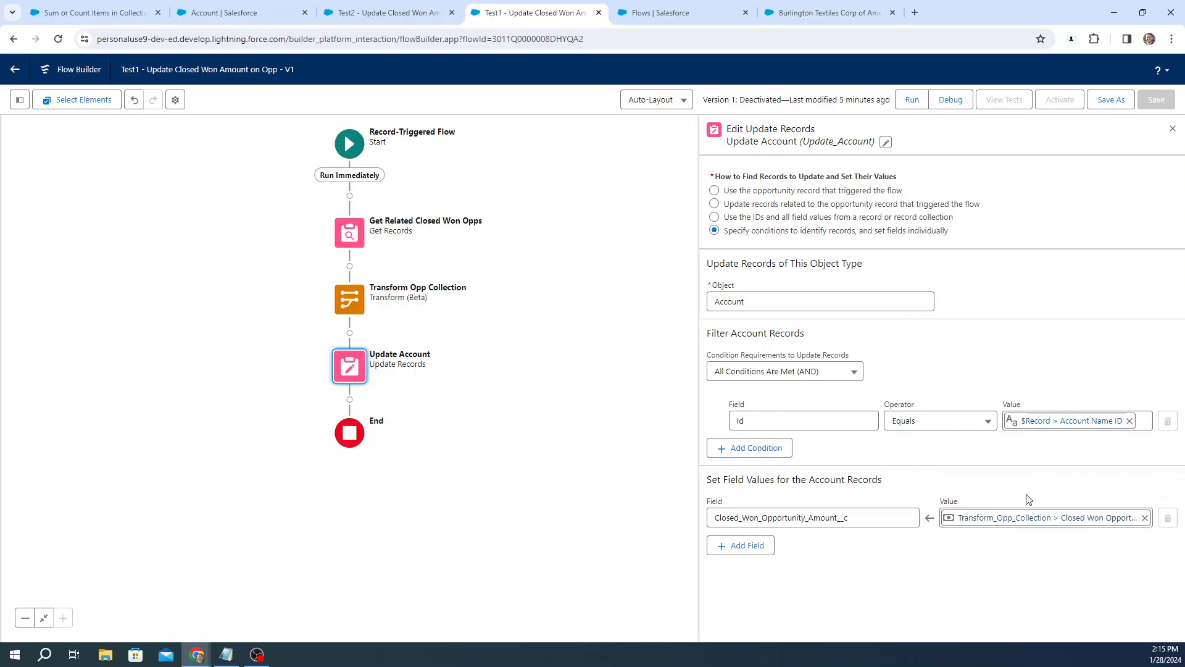
{"action": "left_click", "coordinate": [1024, 517]}
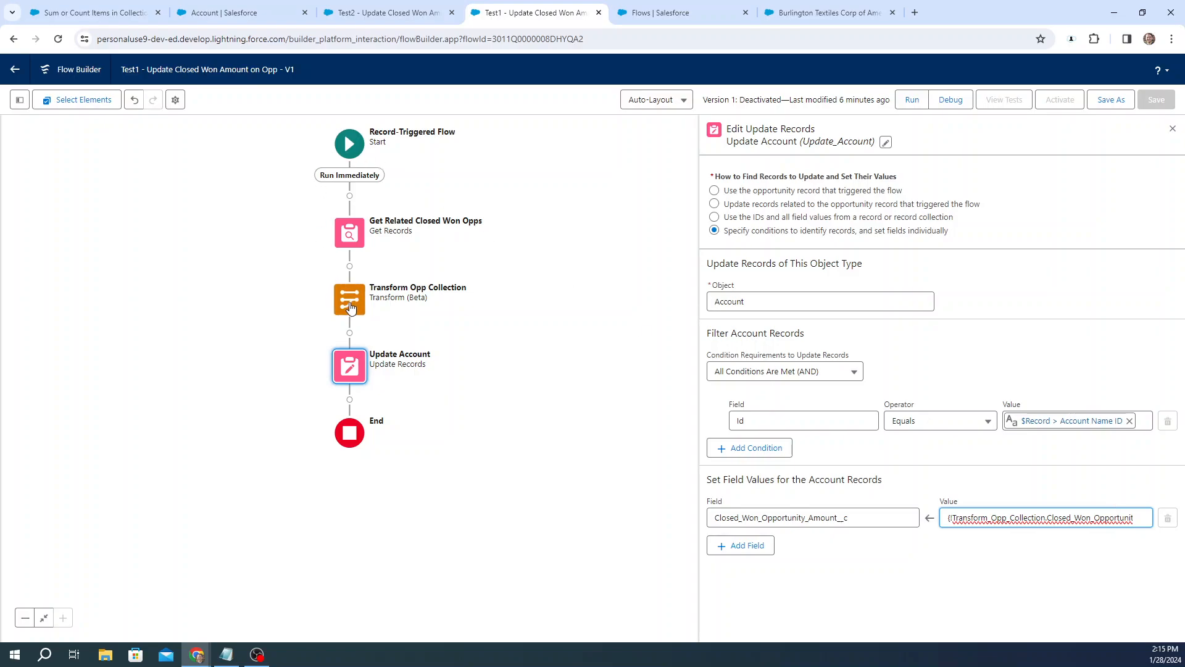
{"action": "left_click", "coordinate": [1013, 609]}
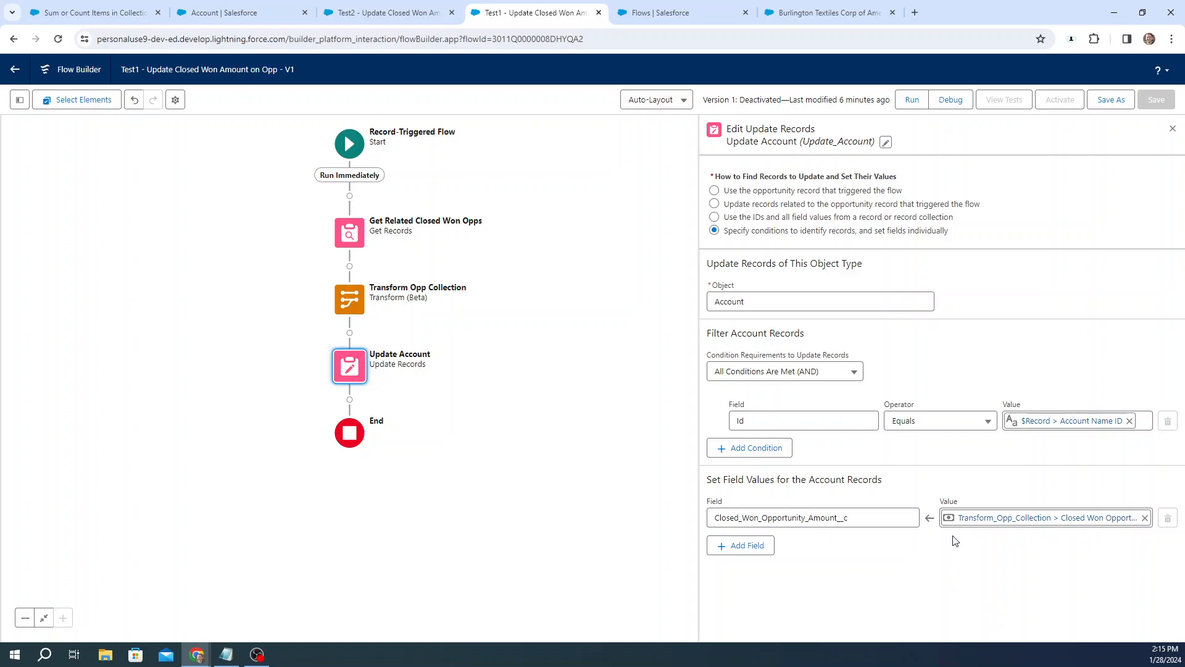
Step: Save the Test1 flow as a new version, close the Update Account settings and activate the flow
{"action": "left_click", "coordinate": [1106, 102]}
{"action": "left_click", "coordinate": [821, 437]}
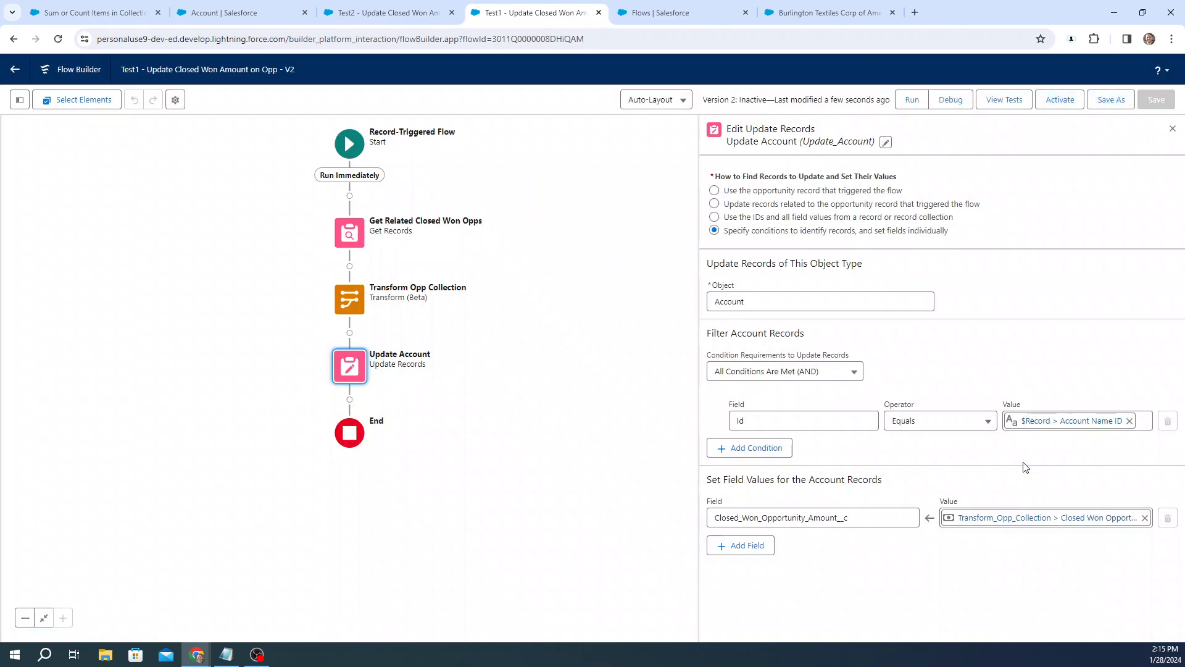
{"action": "left_click", "coordinate": [1173, 129]}
{"action": "left_click", "coordinate": [1053, 98]}
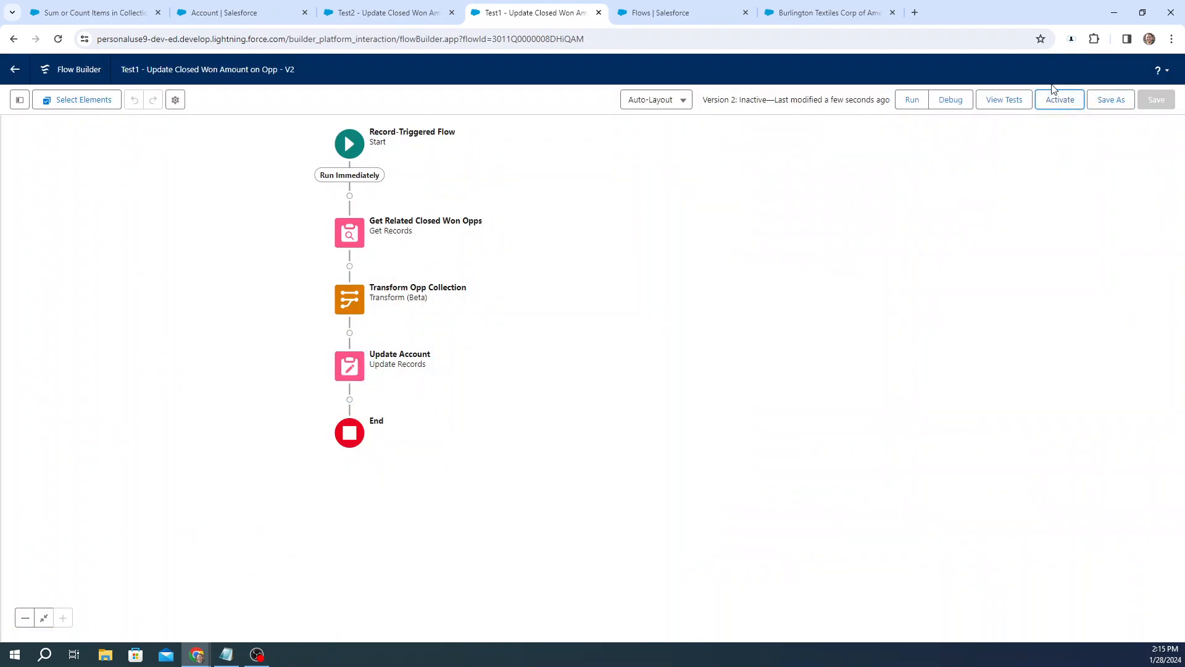
Step: Open the debug settings for the Test1 flow and bring up the opportunities available as the triggering record
{"action": "left_click", "coordinate": [934, 104]}
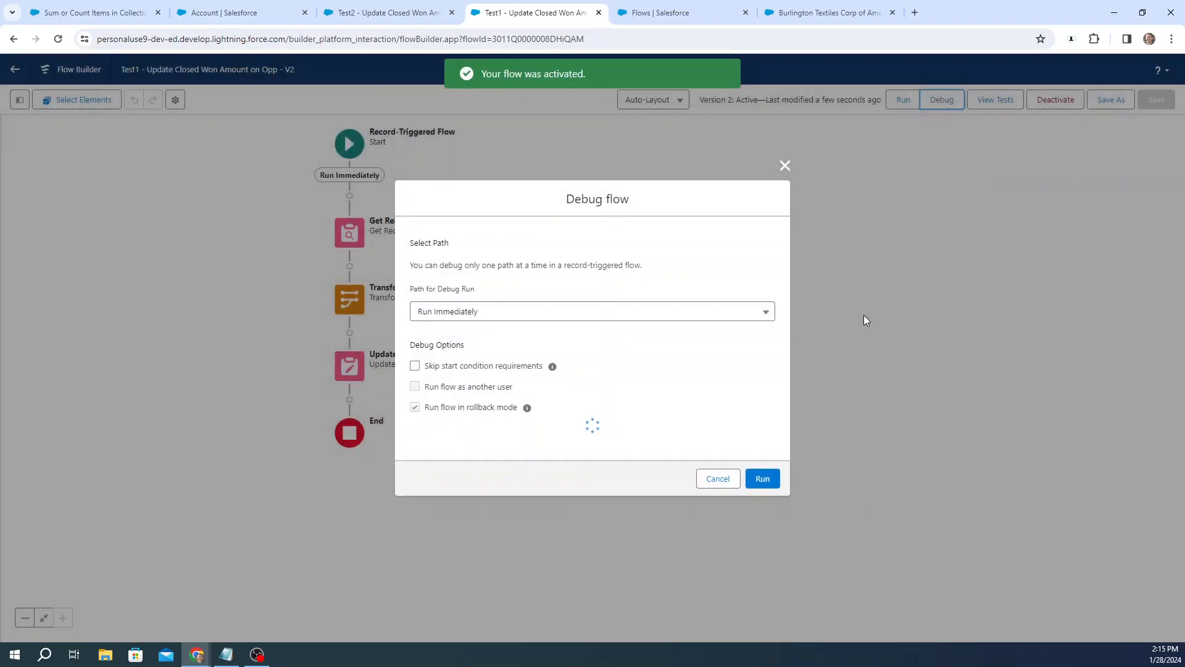
{"action": "left_click", "coordinate": [504, 453]}
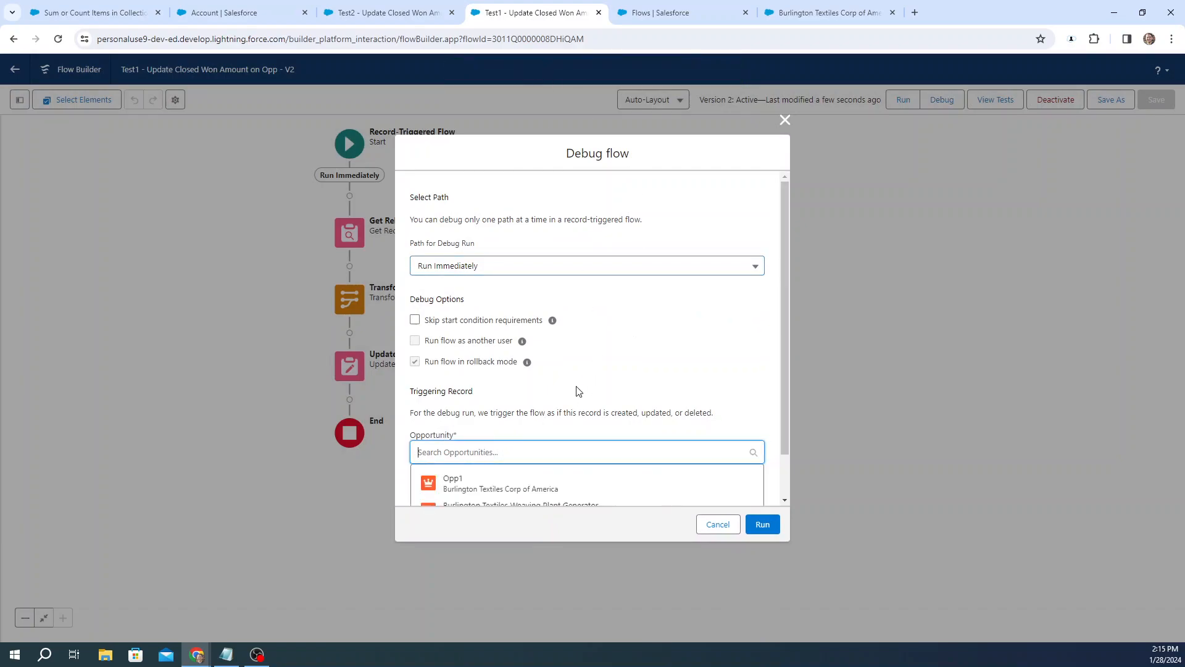
{"action": "scroll", "coordinate": [581, 385], "scroll_direction": "down", "scroll_amount": 1}
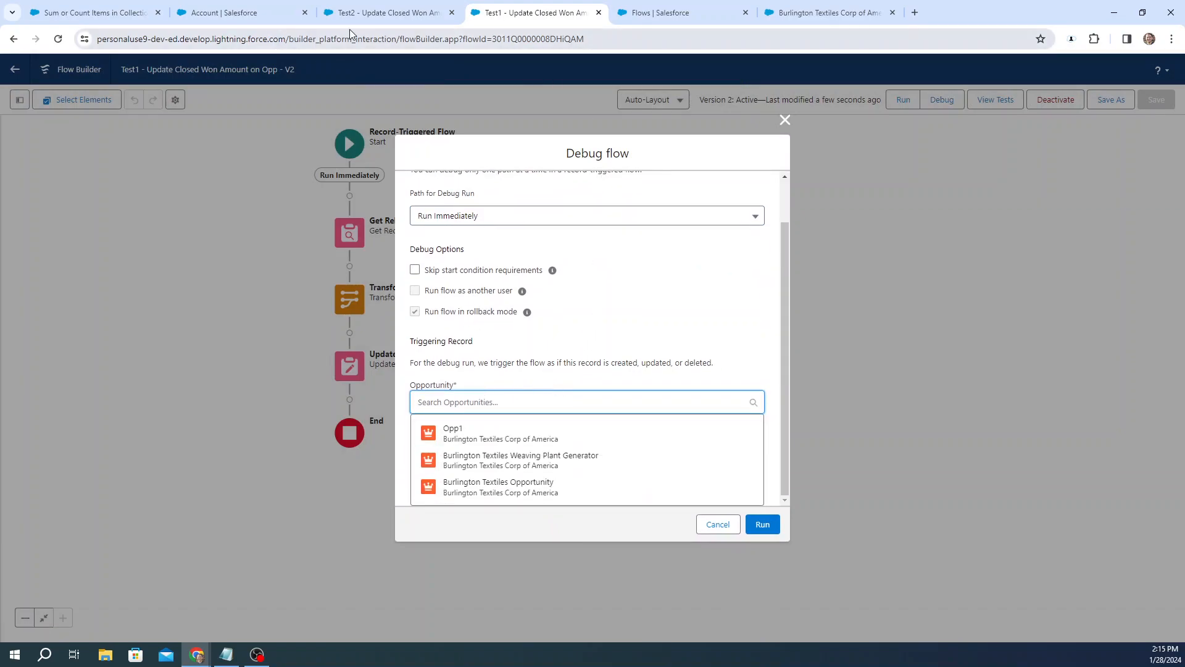
Step: Check the related opportunities of the Burlington Textiles Corp of America account and open Burlington Textiles Opportunity
{"action": "left_click", "coordinate": [824, 12]}
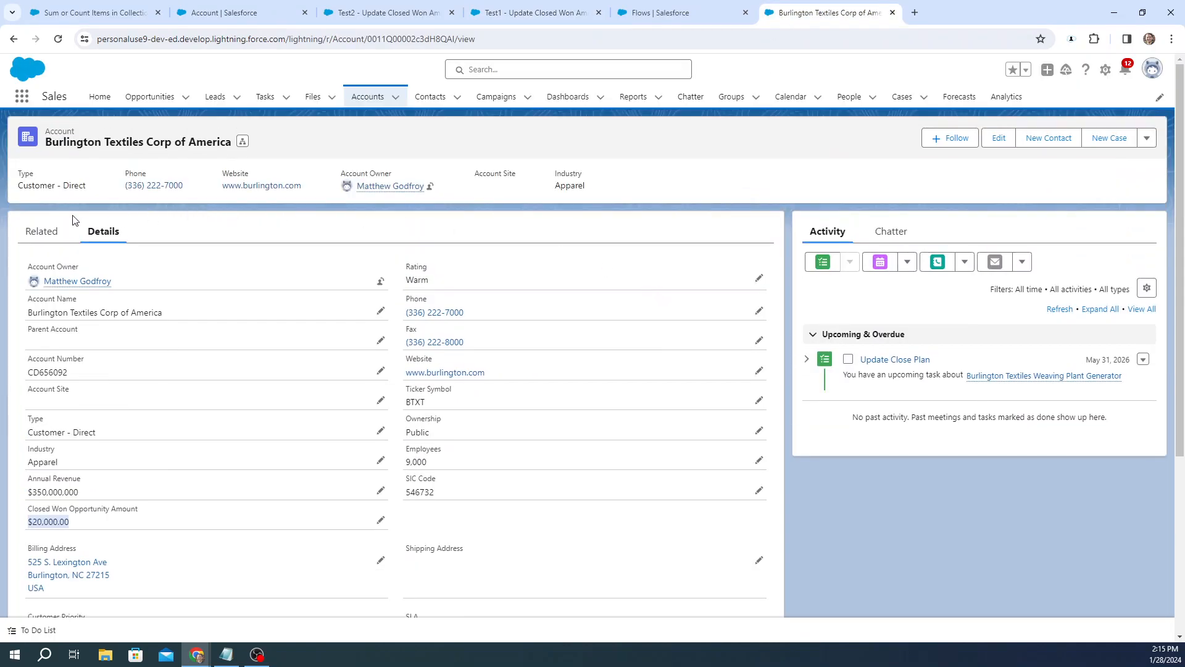
{"action": "left_click", "coordinate": [41, 231]}
{"action": "scroll", "coordinate": [129, 310], "scroll_direction": "down", "scroll_amount": 1}
{"action": "scroll", "coordinate": [129, 310], "scroll_direction": "down", "scroll_amount": 3}
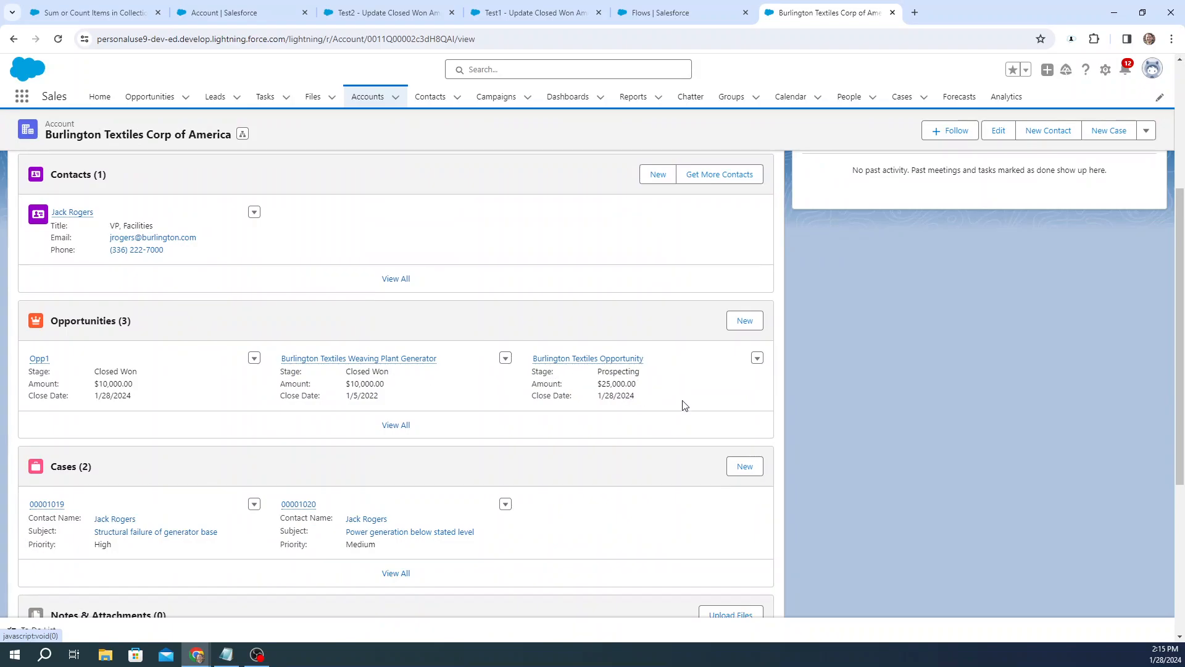
{"action": "left_click_drag", "start_coordinate": [645, 358], "coordinate": [537, 359]}
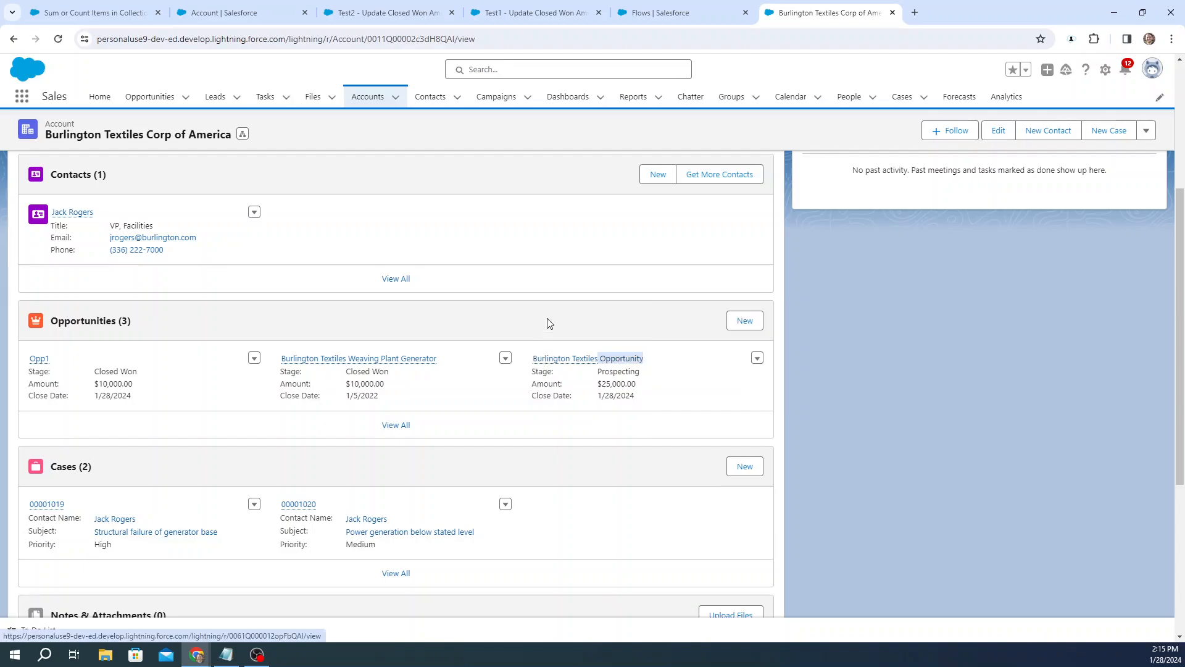
{"action": "left_click_drag", "start_coordinate": [672, 357], "coordinate": [547, 358]}
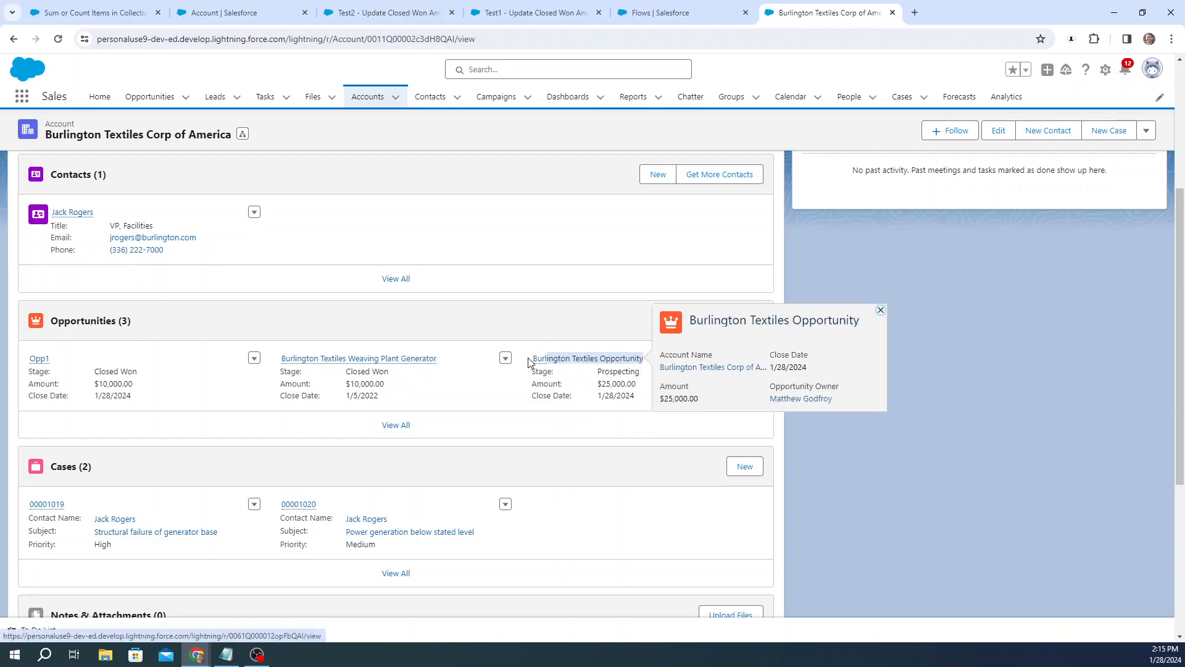
{"action": "left_click", "coordinate": [567, 362]}
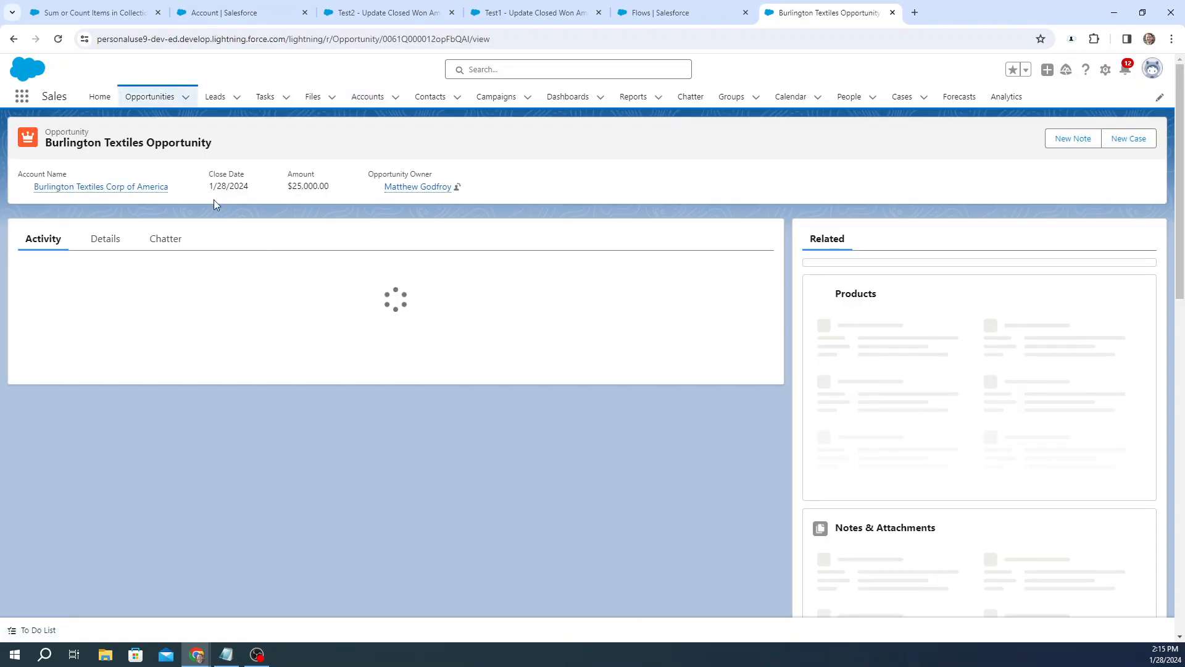
Step: Copy the name of Burlington Textiles Opportunity and check its Amount and Stage
{"action": "triple_click", "coordinate": [160, 142]}
{"action": "key", "text": "ctrl+c"}
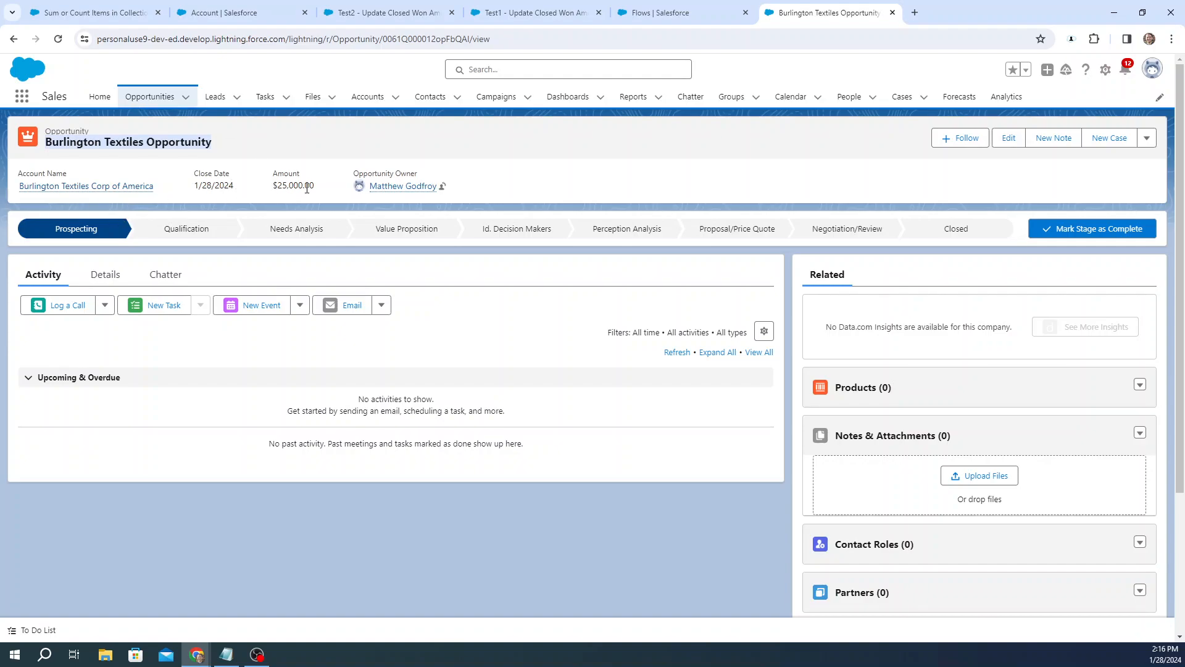
{"action": "left_click_drag", "start_coordinate": [313, 187], "coordinate": [275, 193]}
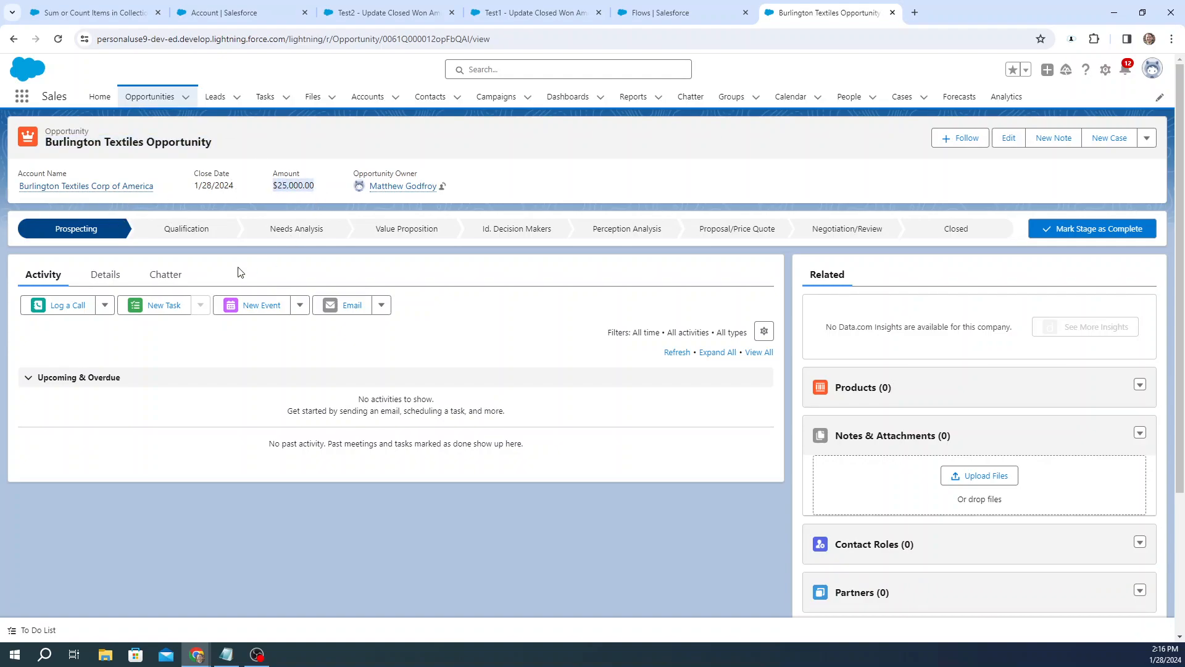
{"action": "left_click", "coordinate": [103, 275]}
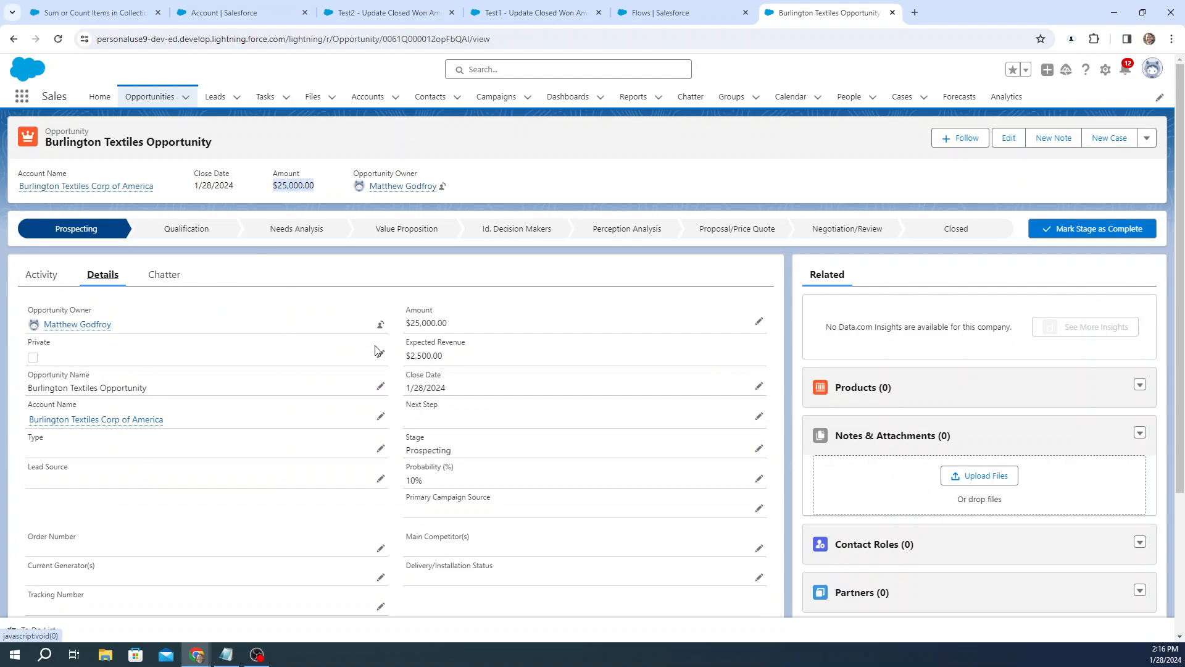
{"action": "left_click_drag", "start_coordinate": [464, 448], "coordinate": [410, 453]}
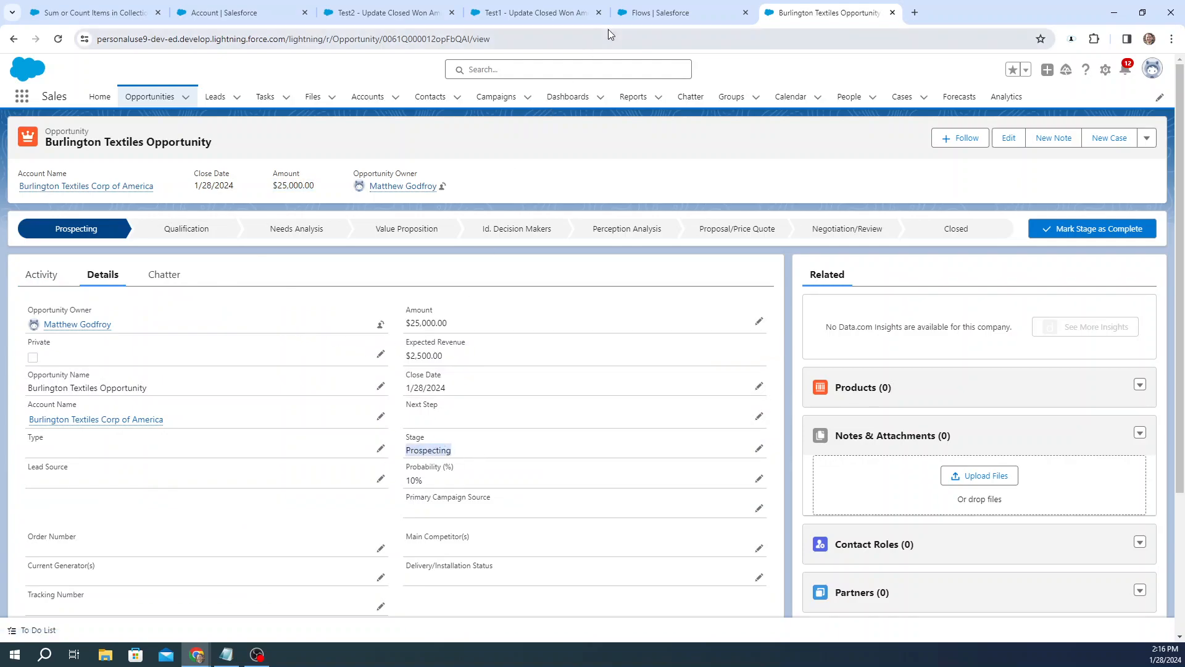
Step: Return to the Test1 debug settings and choose Burlington Textiles Opportunity as the triggering record
{"action": "left_click", "coordinate": [677, 14]}
{"action": "left_click", "coordinate": [543, 16]}
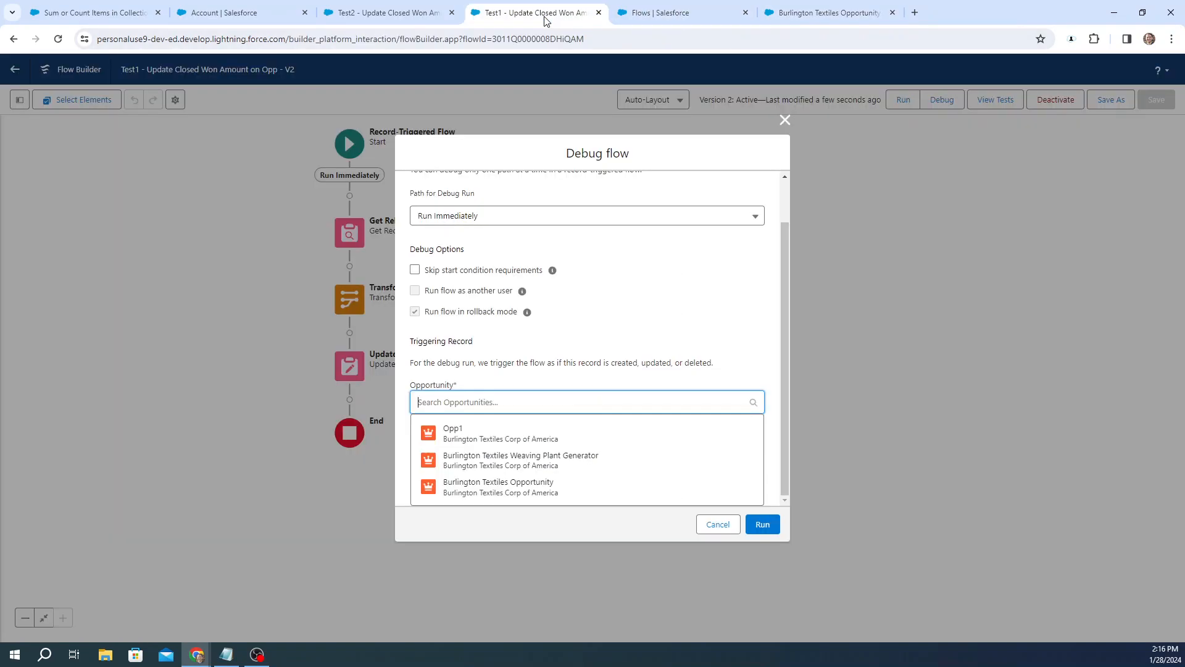
{"action": "key", "text": "ctrl+v"}
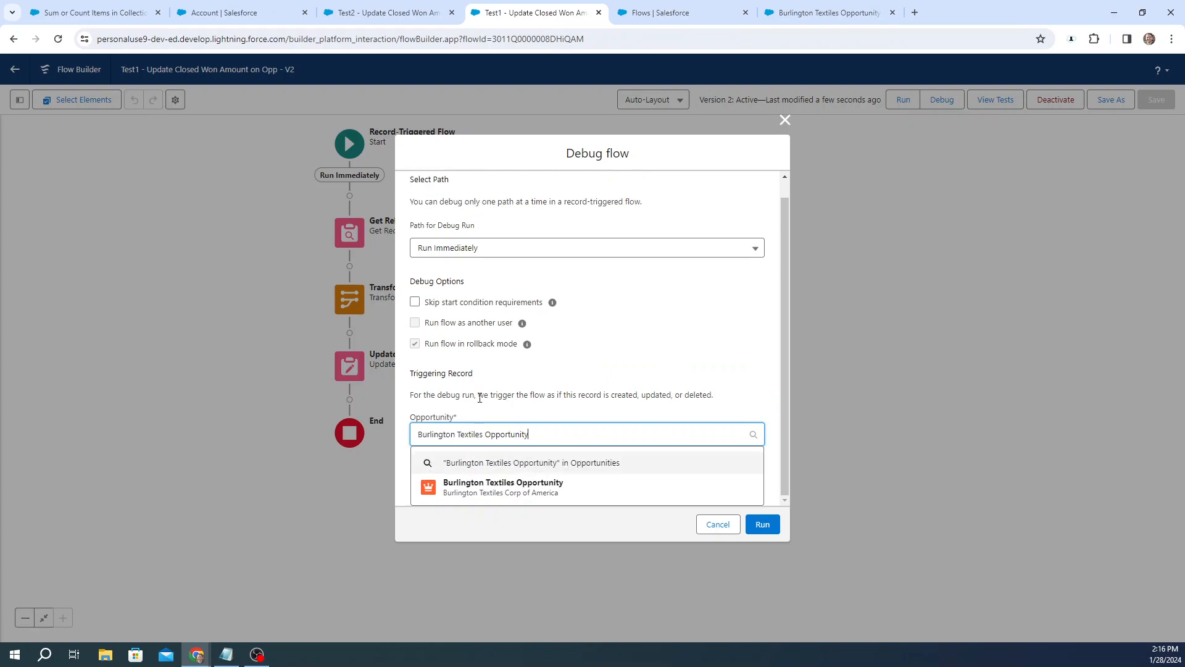
{"action": "left_click", "coordinate": [531, 483]}
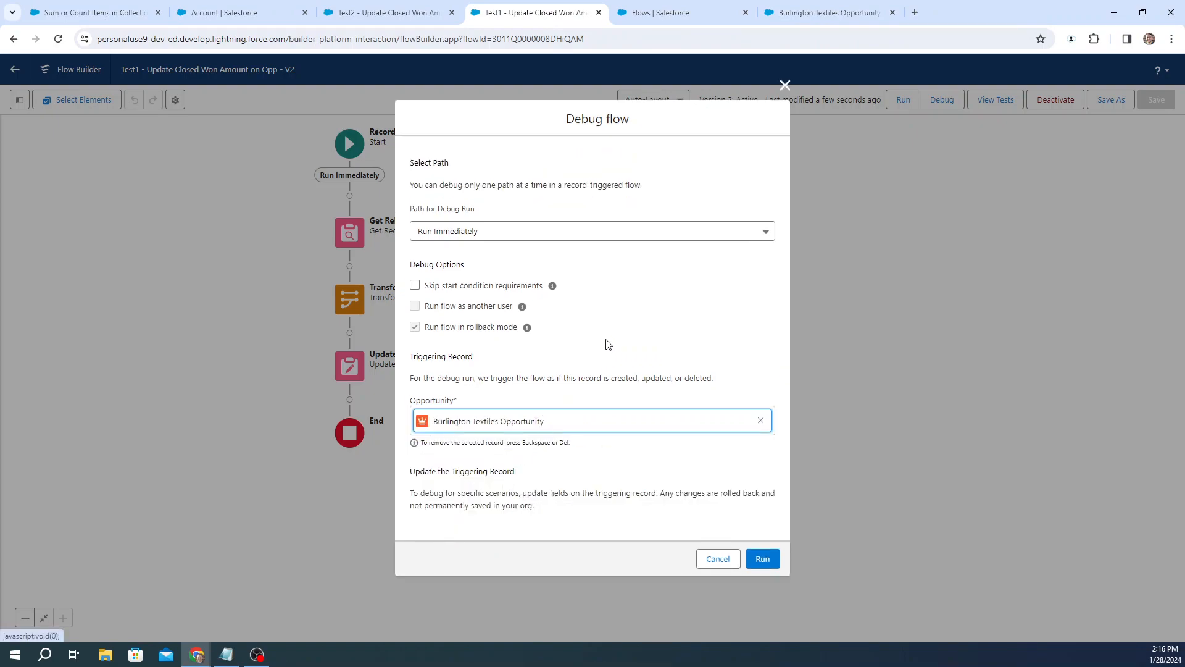
Step: Set the triggering record's Stage to Closed Won and run the debug
{"action": "scroll", "coordinate": [590, 335], "scroll_direction": "down", "scroll_amount": 10}
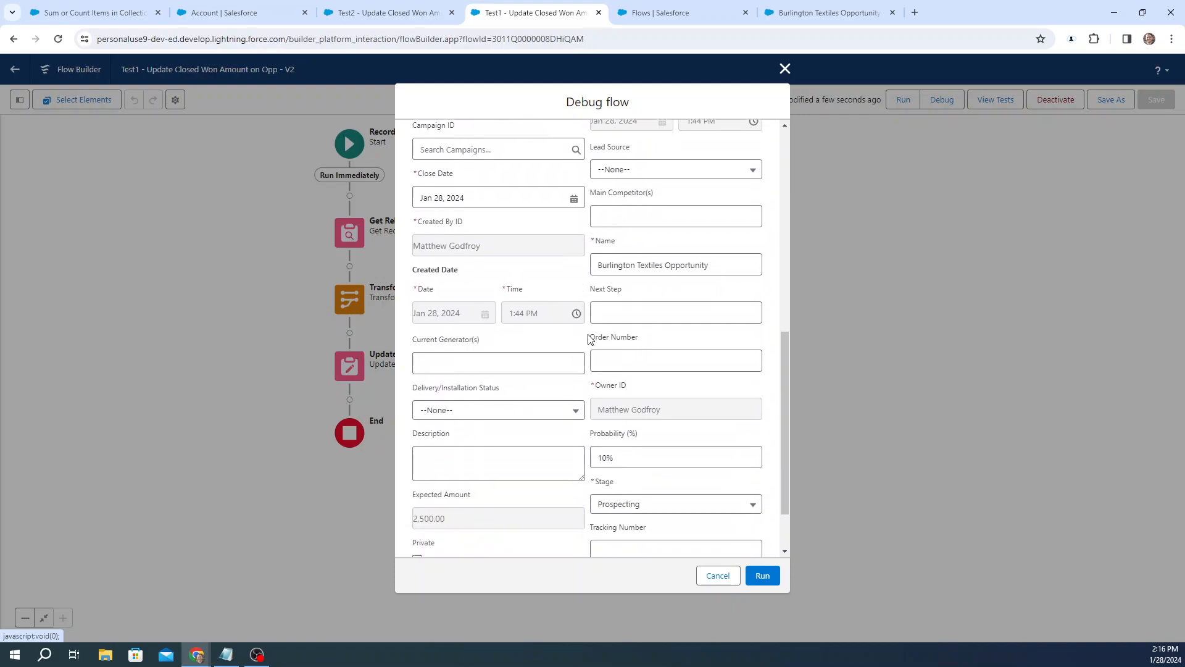
{"action": "left_click", "coordinate": [631, 431]}
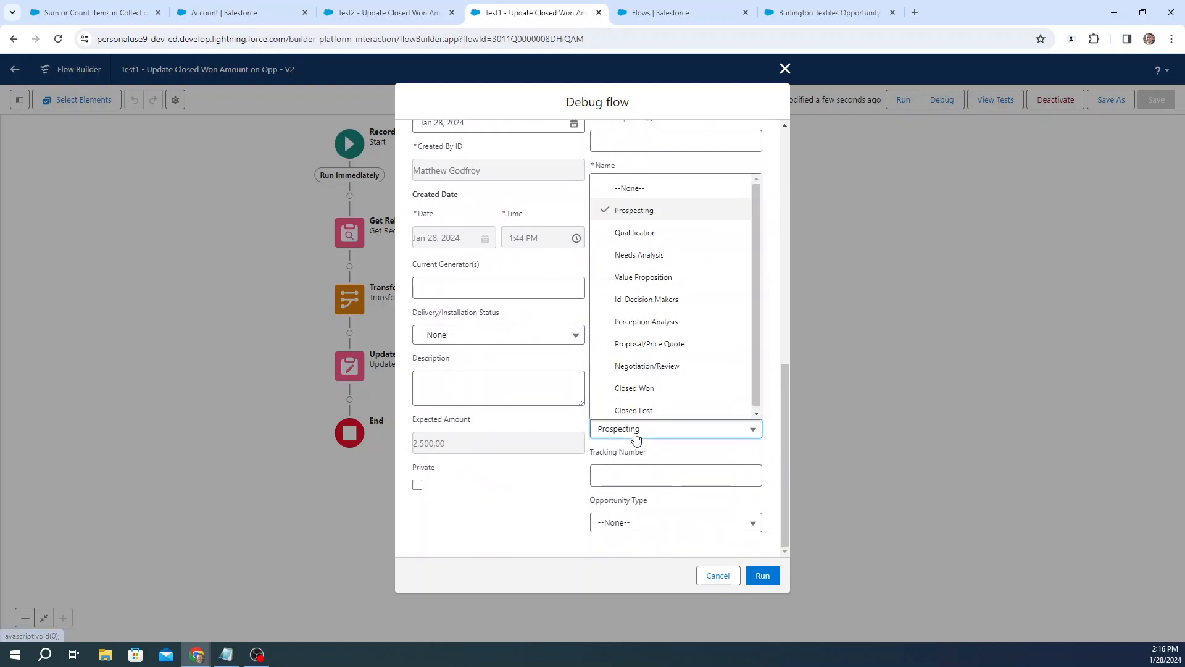
{"action": "left_click", "coordinate": [641, 388]}
{"action": "left_click", "coordinate": [763, 575]}
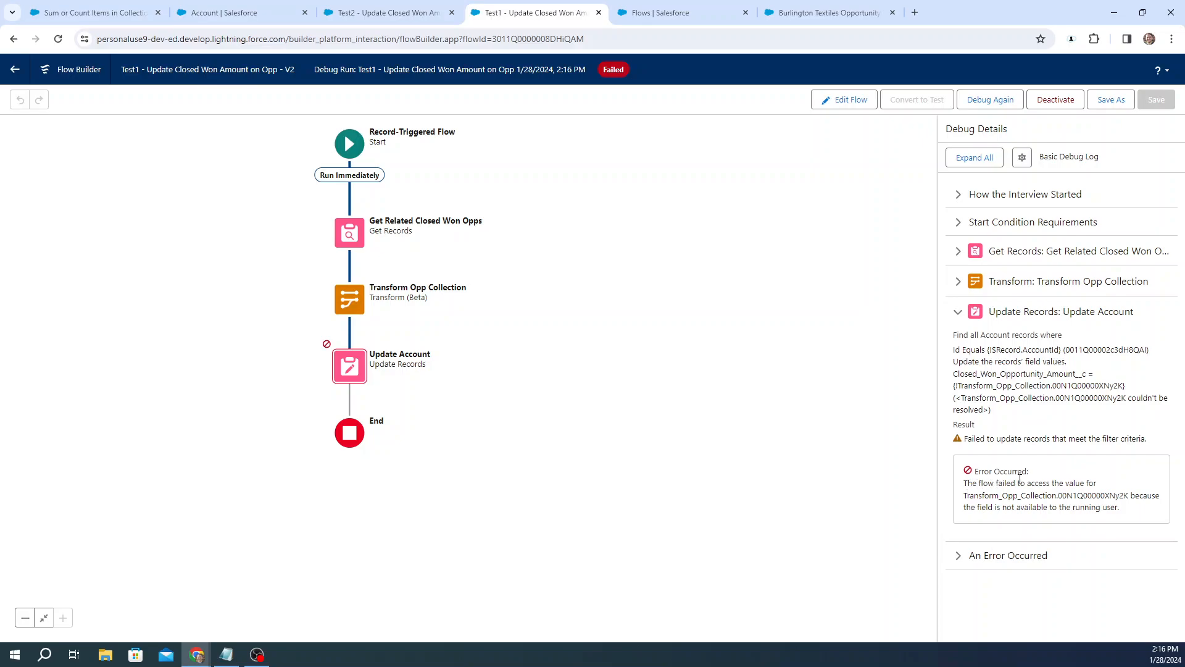
Step: Examine the Update Account error in the Test1 debug details, checking the Test2 flow for comparison
{"action": "left_click_drag", "start_coordinate": [971, 497], "coordinate": [1097, 497]}
{"action": "double_click", "coordinate": [1093, 498]}
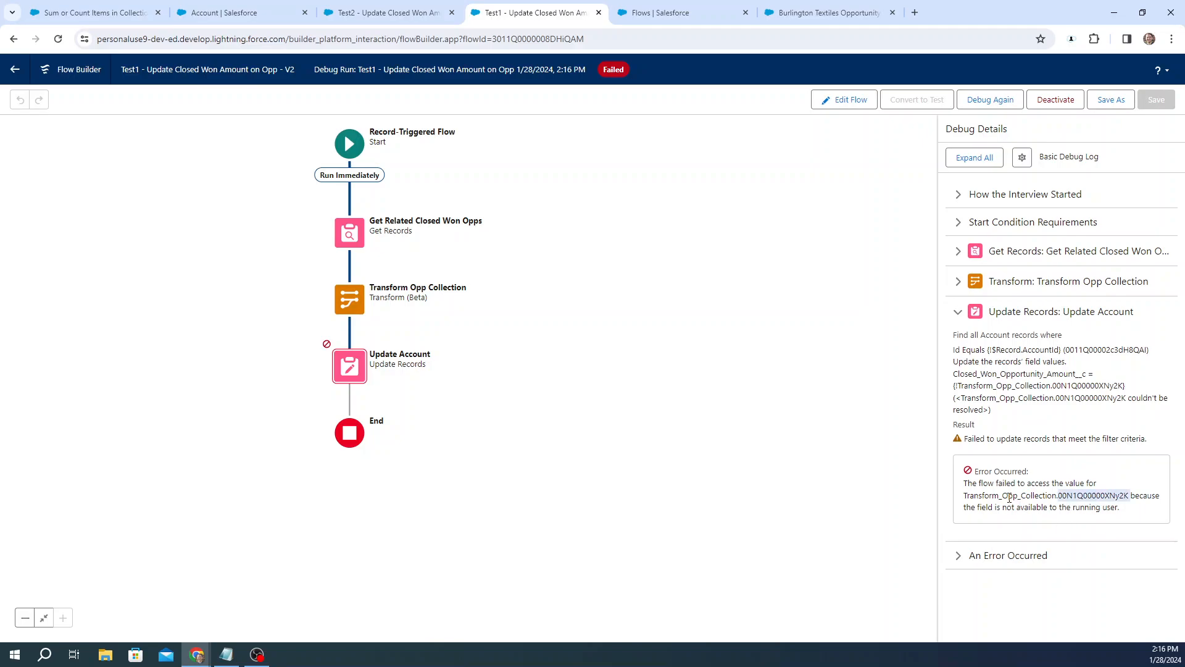
{"action": "left_click_drag", "start_coordinate": [965, 497], "coordinate": [1054, 495]}
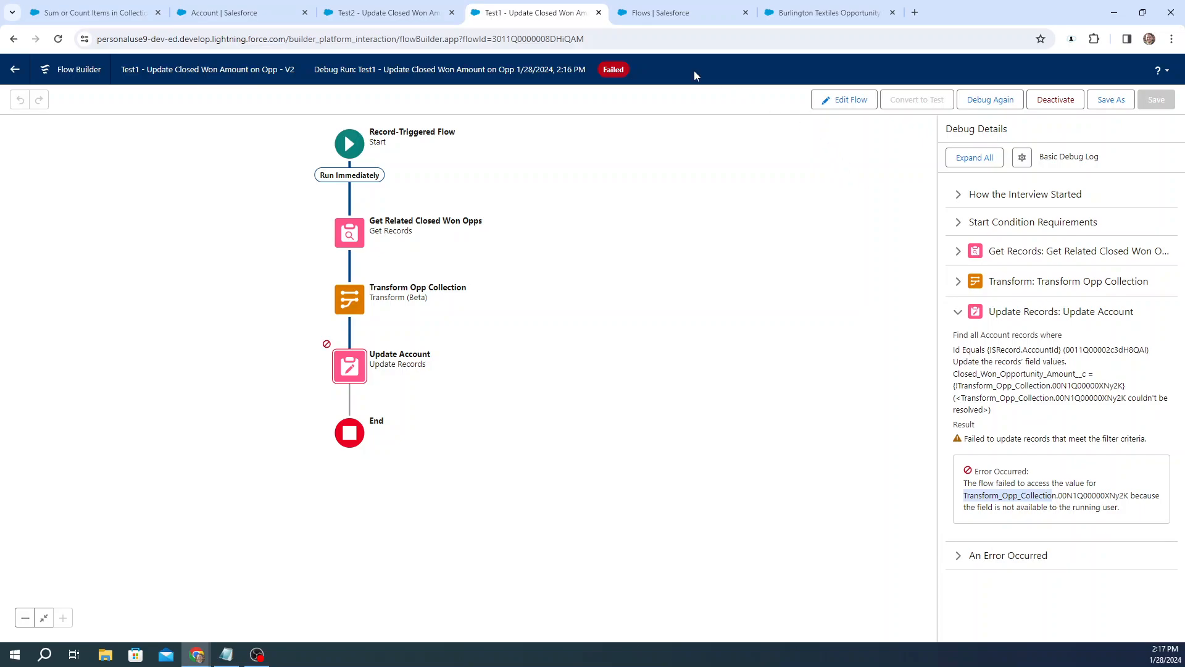
{"action": "left_click", "coordinate": [379, 14]}
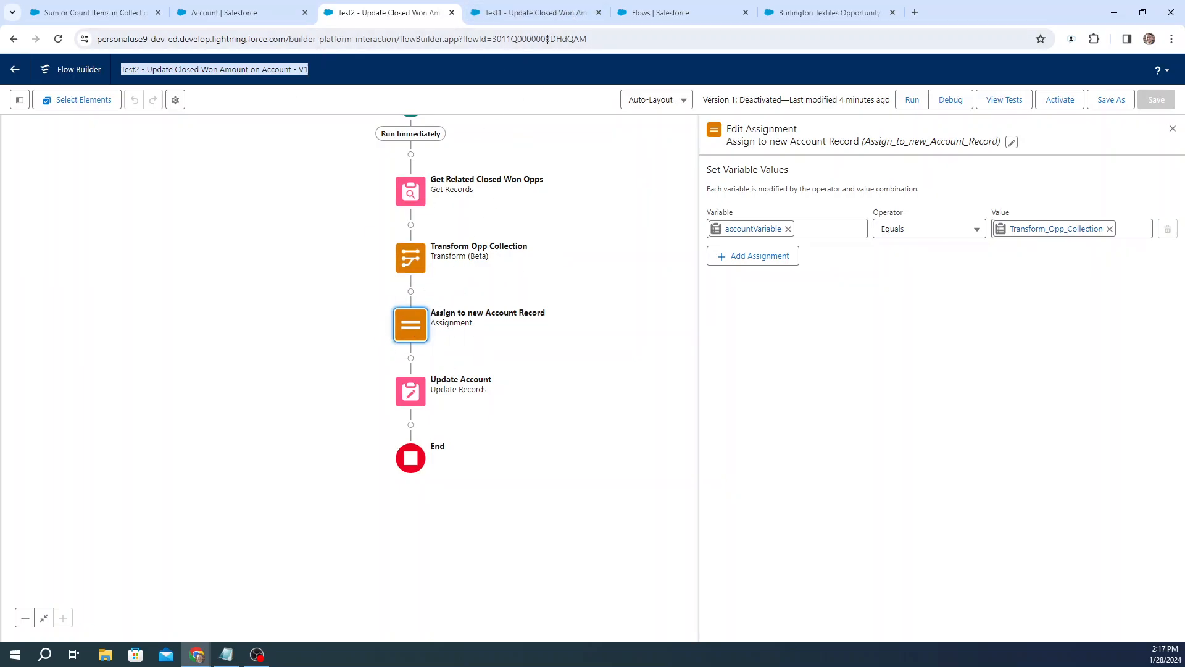
{"action": "key", "text": "ctrl+Tab"}
{"action": "left_click_drag", "start_coordinate": [964, 482], "coordinate": [1120, 507]}
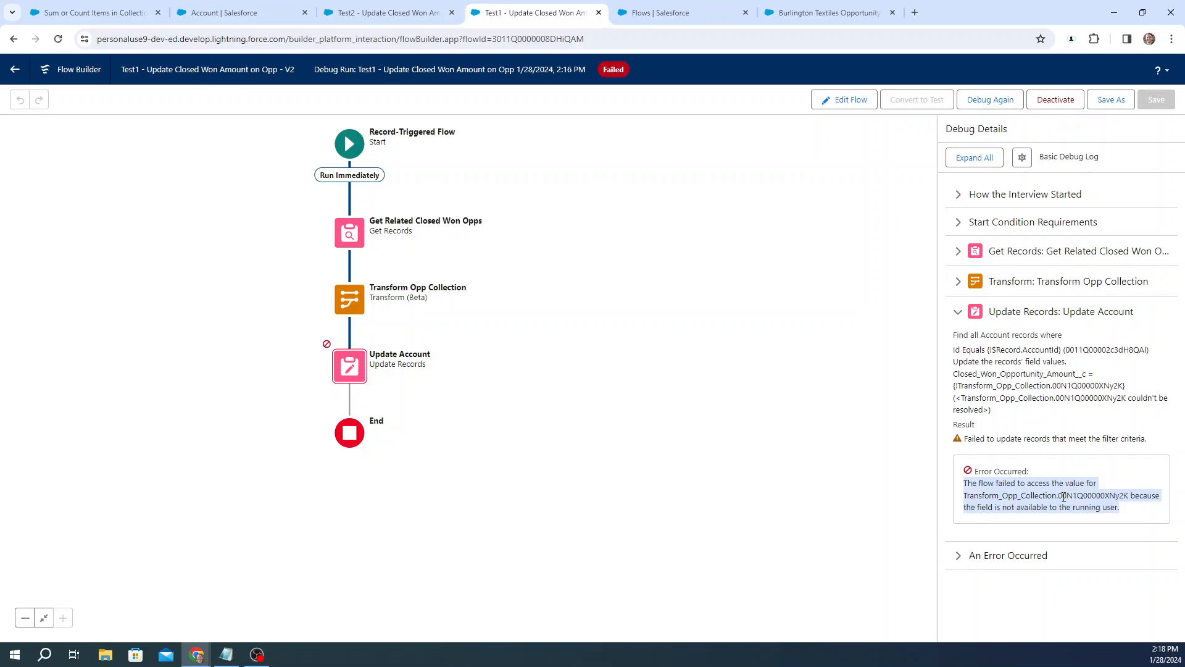
Step: Return to the Spring '24 release note on summing or counting collection items with the Transform element and review its heading
{"action": "left_click", "coordinate": [99, 12]}
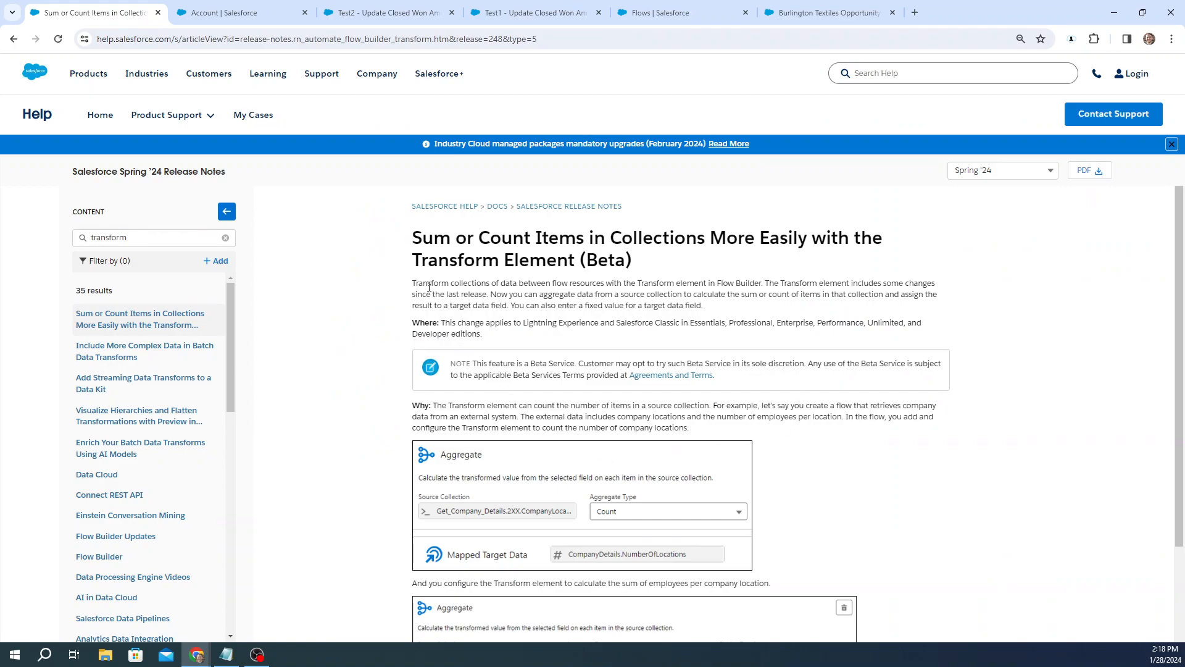
{"action": "left_click_drag", "start_coordinate": [412, 240], "coordinate": [610, 239]}
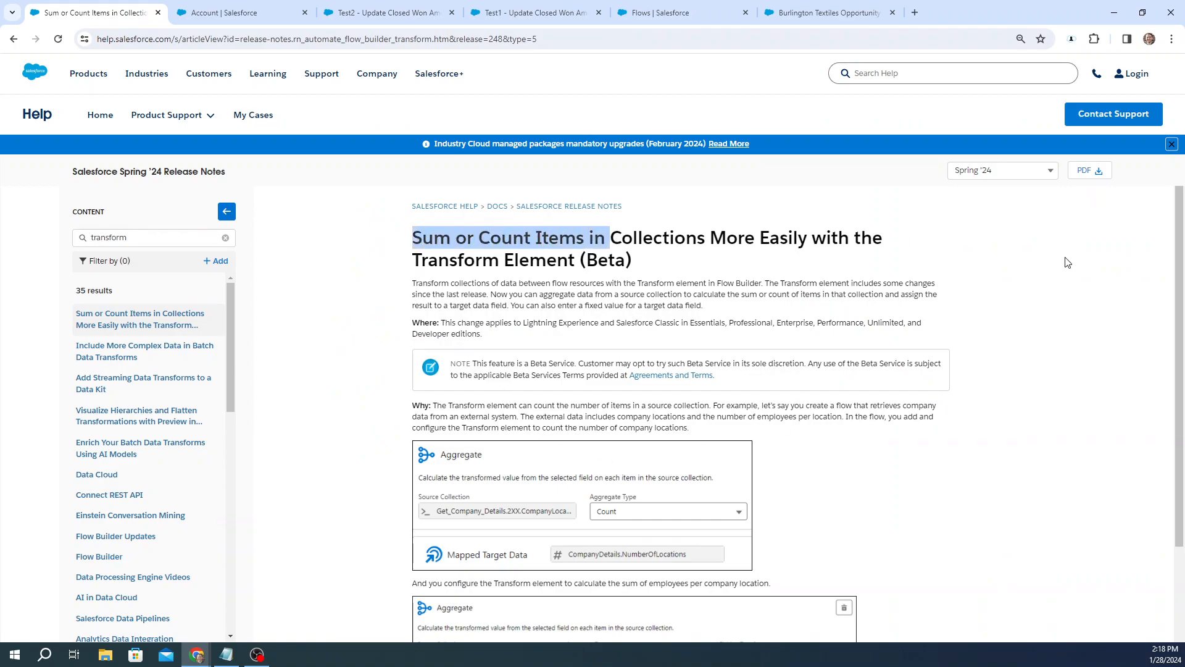
{"action": "left_click", "coordinate": [1068, 262]}
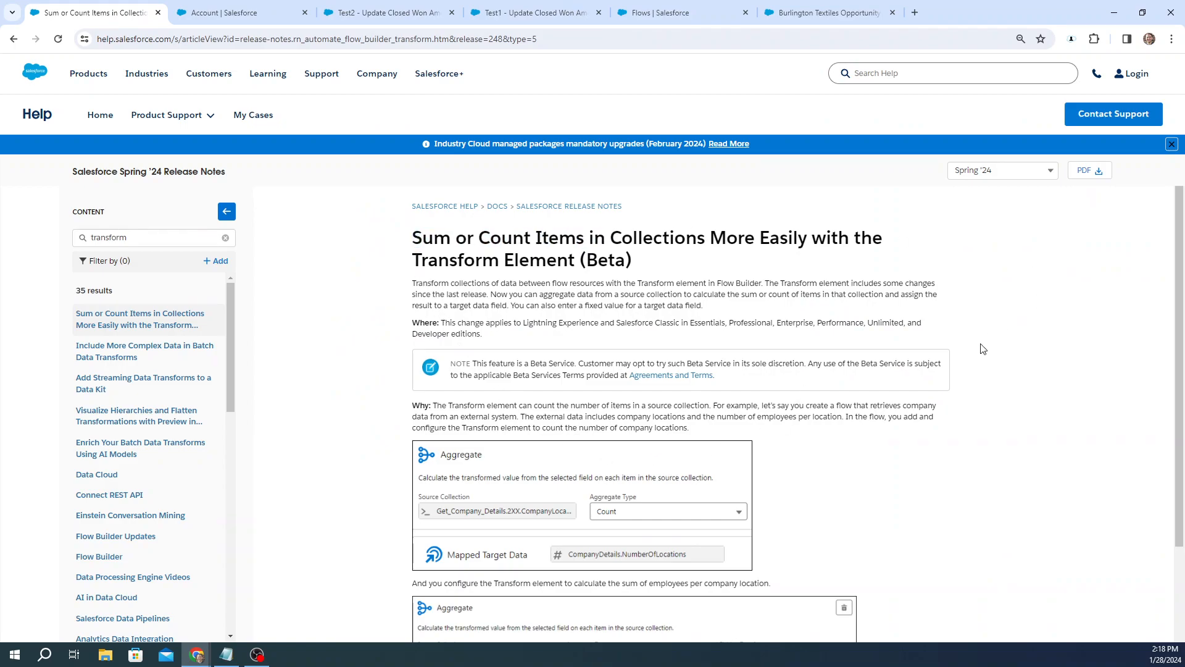